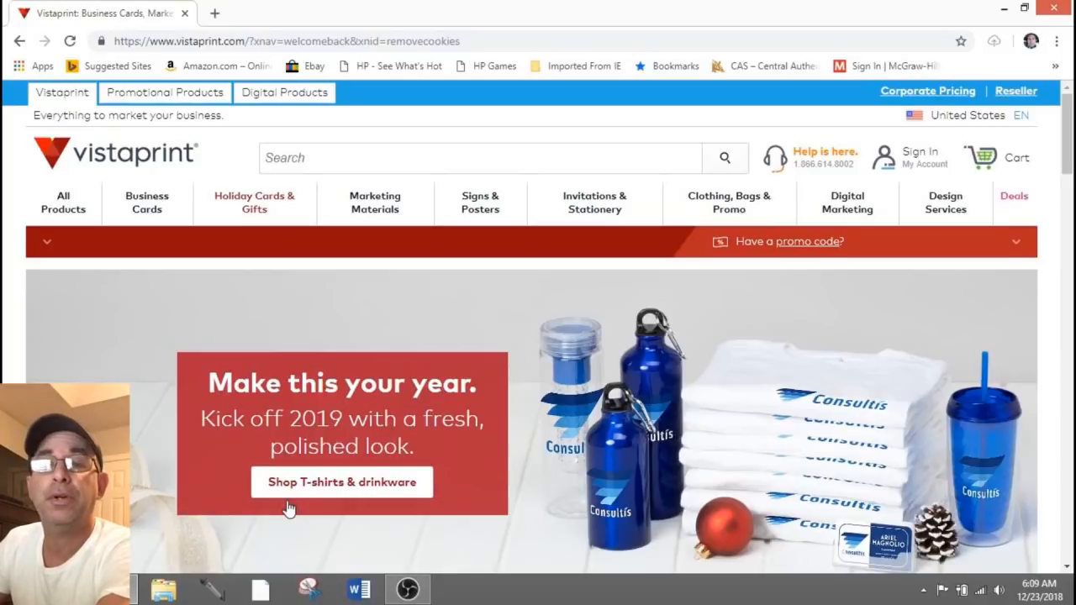
left_click(376, 202)
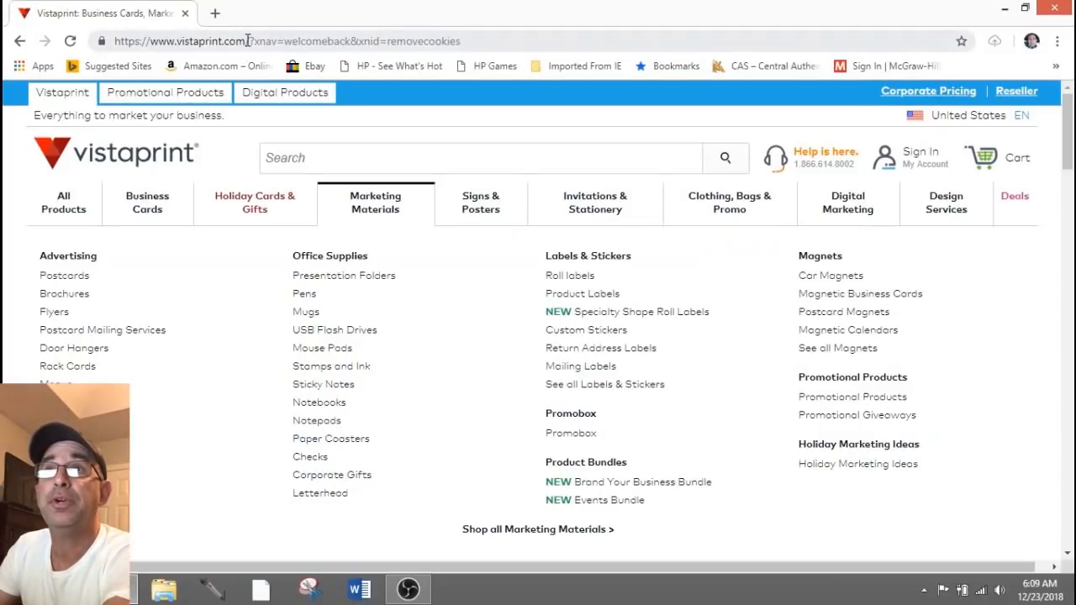
left_click_drag(244, 41, 151, 41)
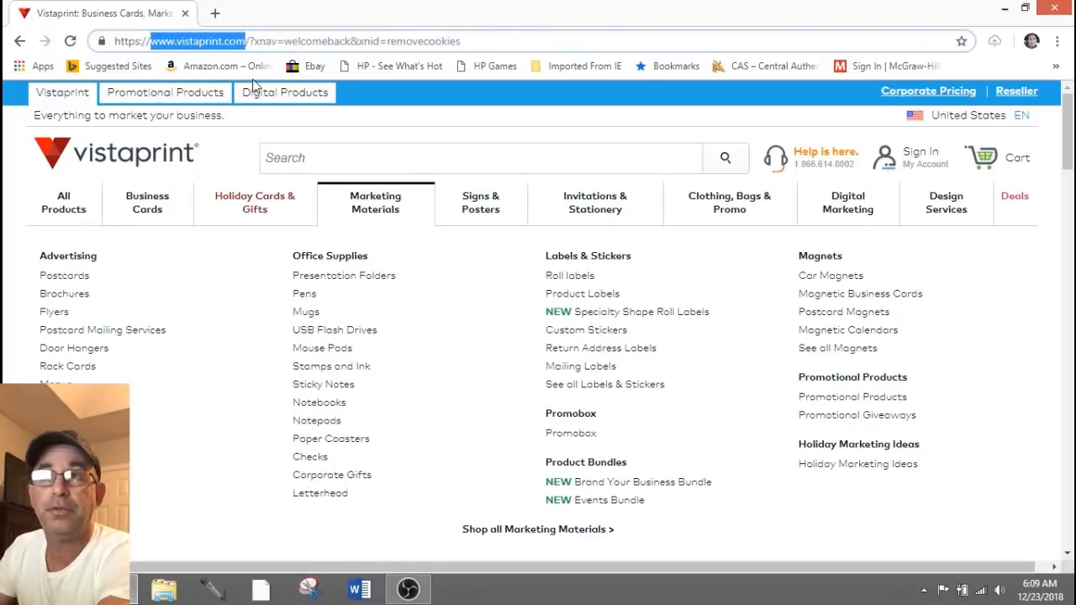
left_click(397, 110)
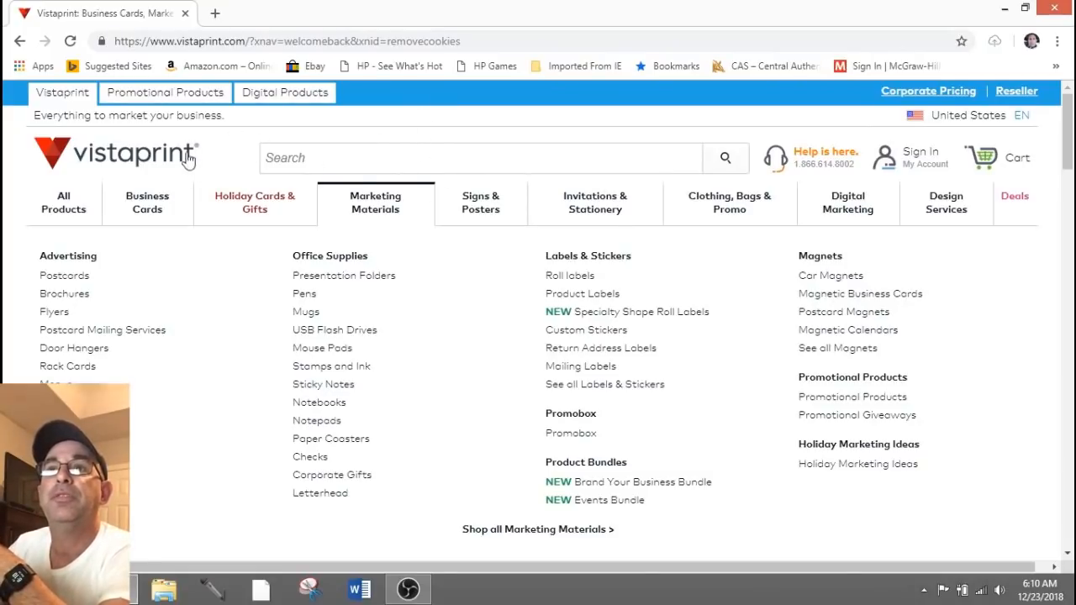
Step: Open the Standard Business Cards product page from the Business Cards category
left_click(153, 214)
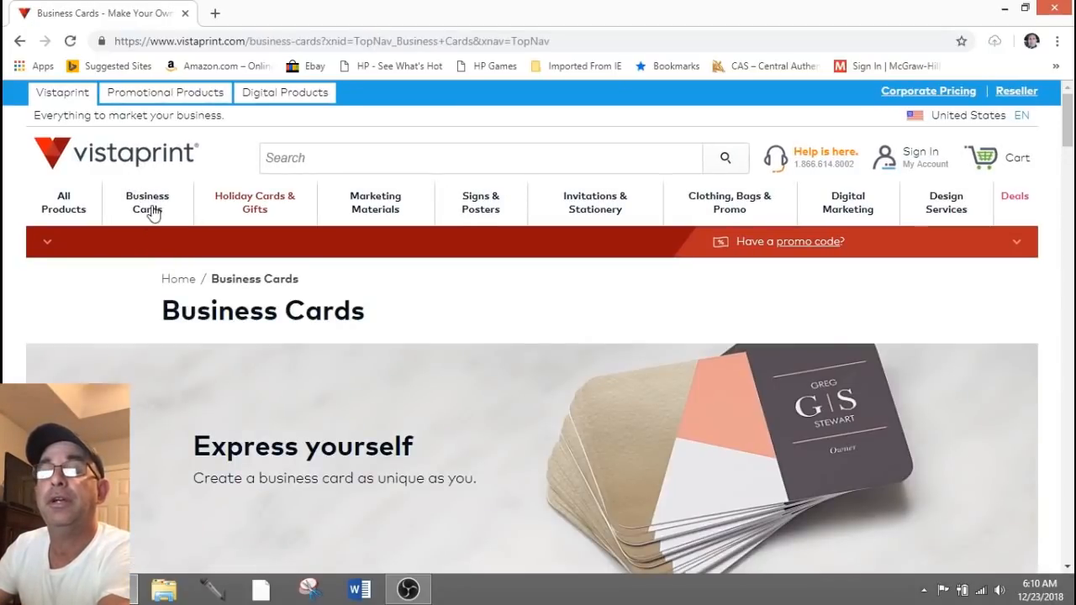
mouse_move(149, 212)
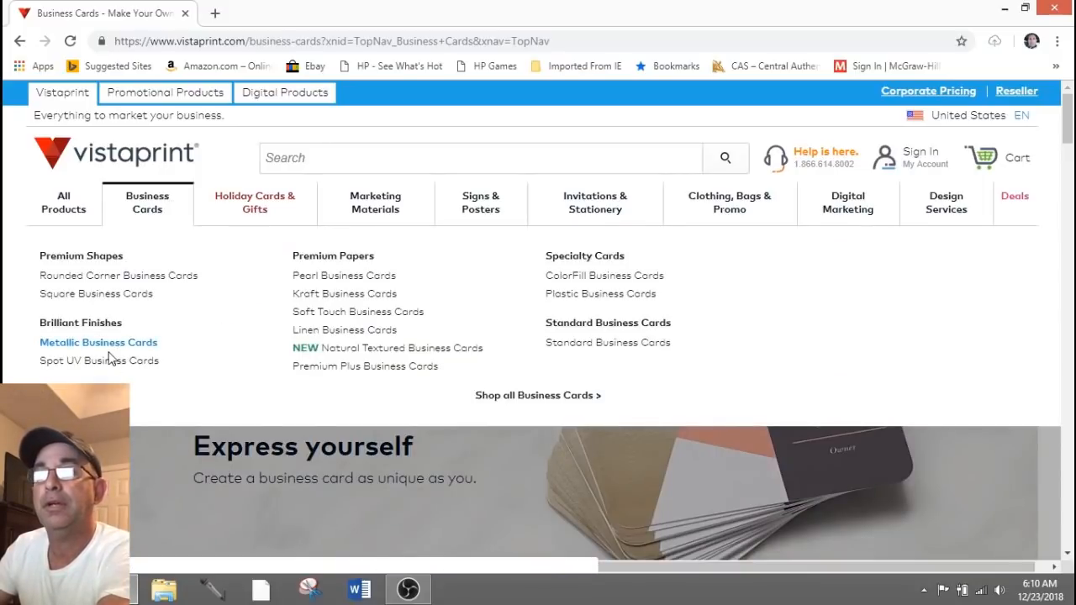
left_click(604, 344)
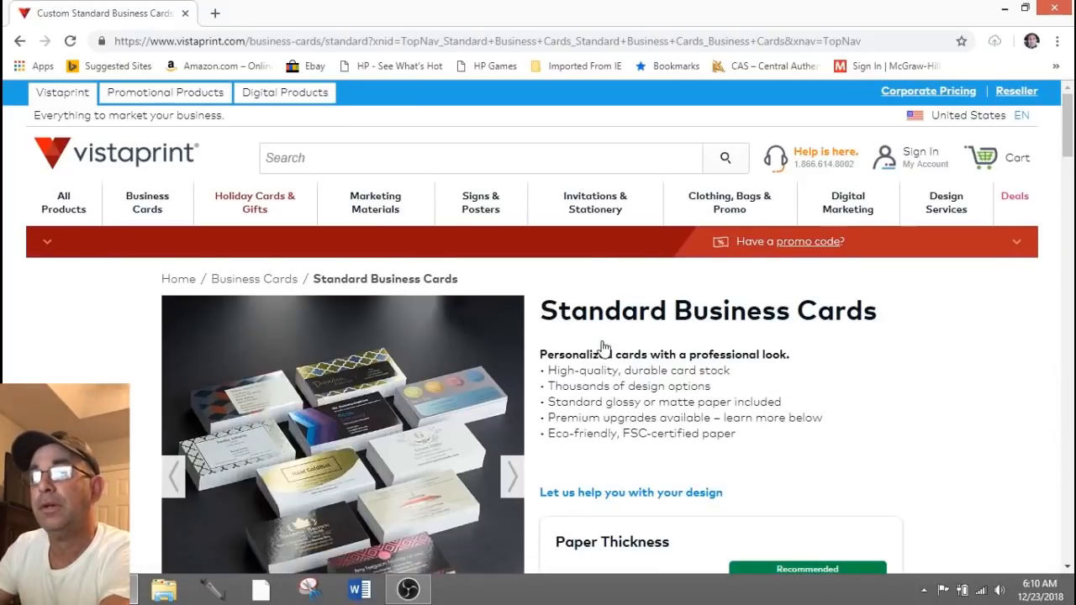
Step: Choose Standard paper thickness and Matte paper stock for the business cards
scroll(604, 347, "down", 2)
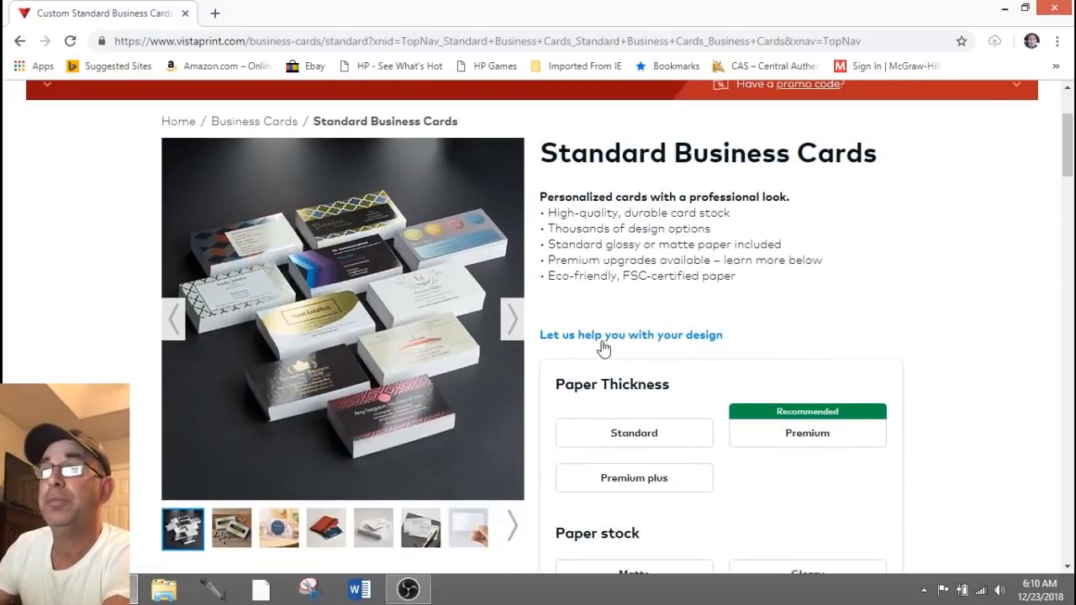
scroll(604, 347, "down", 1)
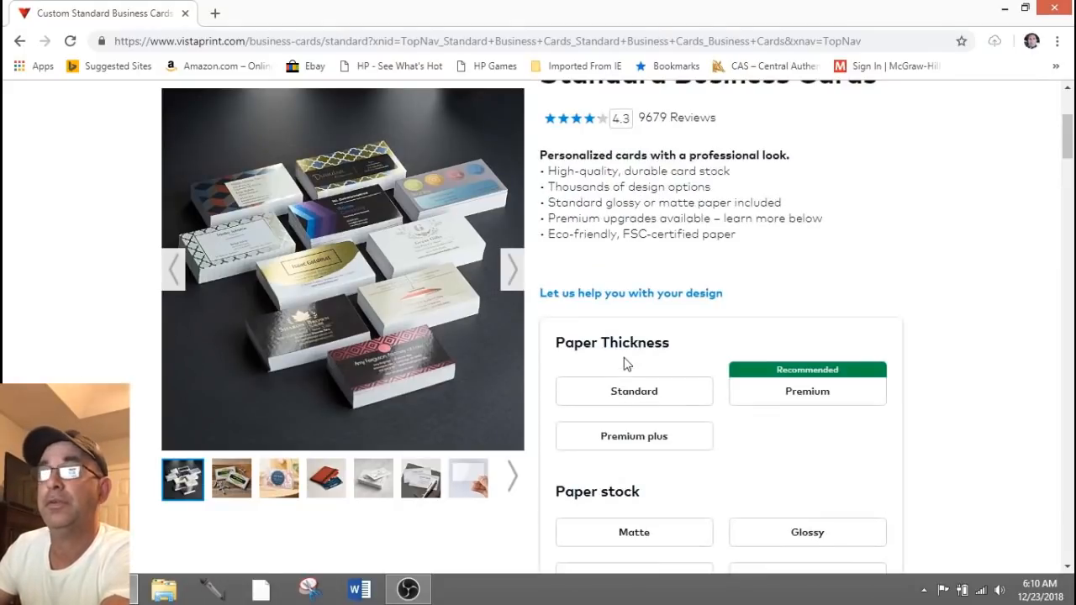
left_click(639, 399)
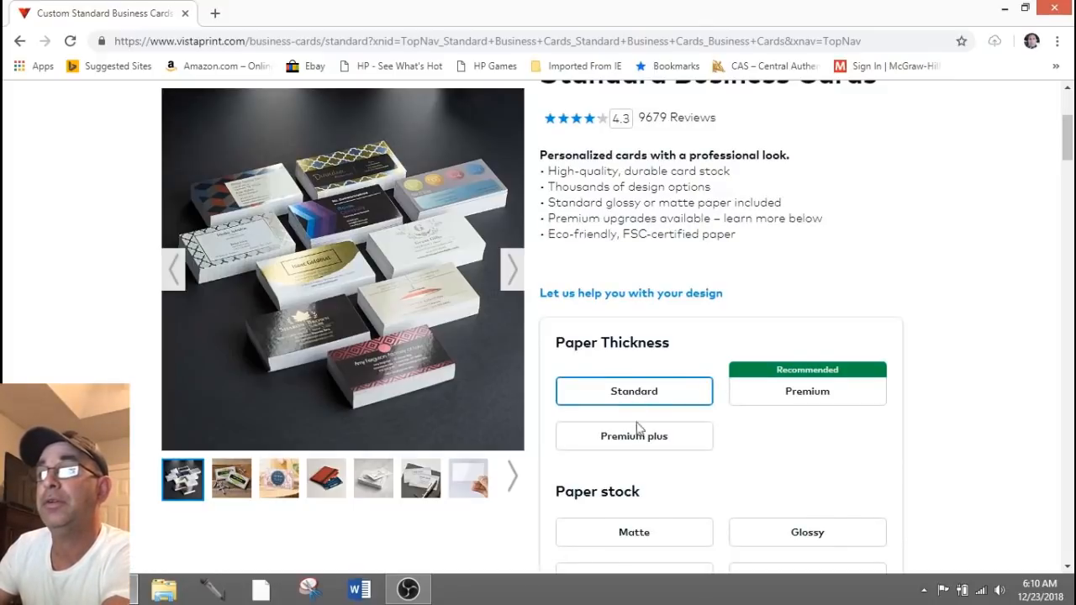
scroll(846, 449, "down", 3)
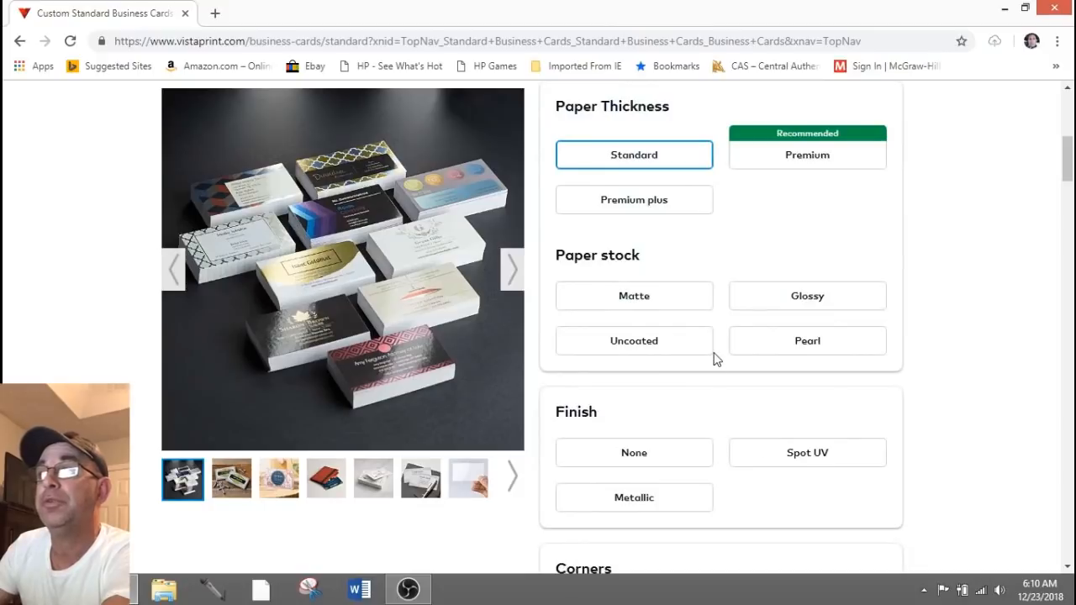
left_click(633, 305)
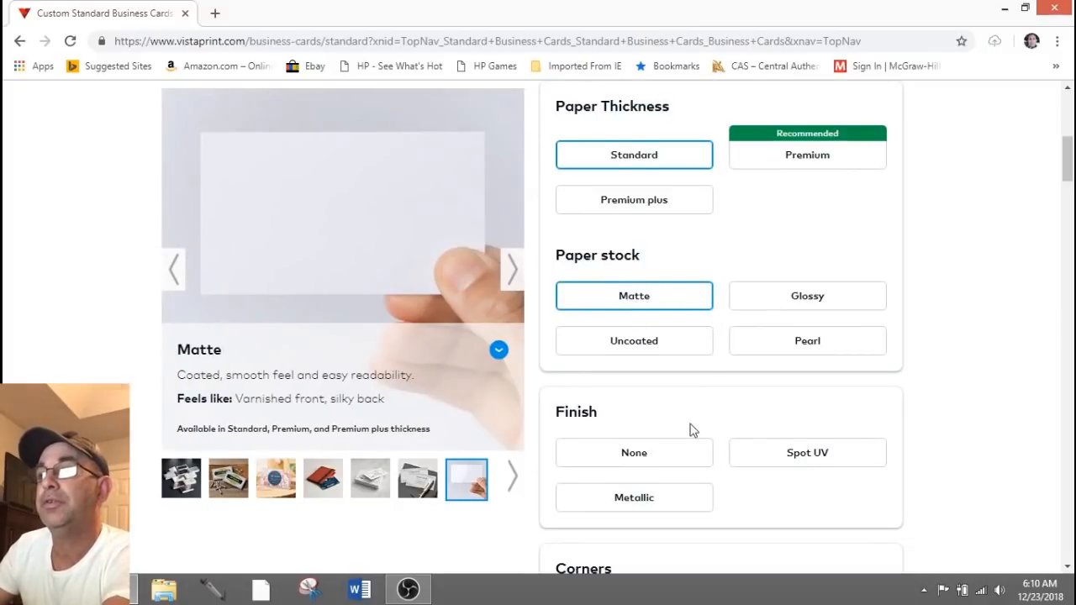
Step: Set the finish to None and the corners to Standard, and start designing the cards
scroll(691, 431, "down", 1)
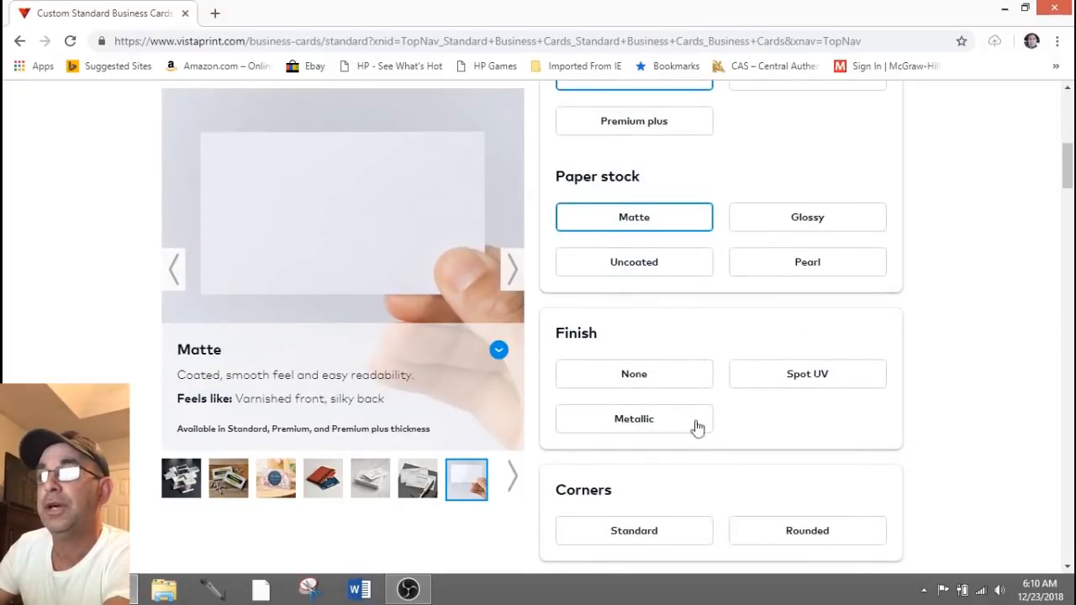
left_click(635, 375)
scroll(635, 385, "down", 2)
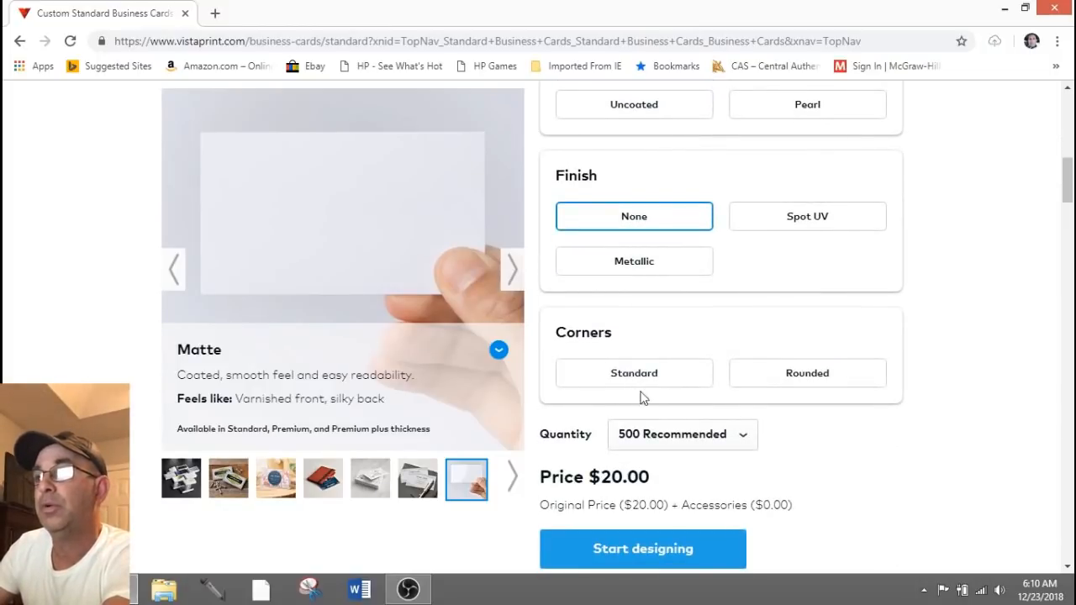
left_click(631, 376)
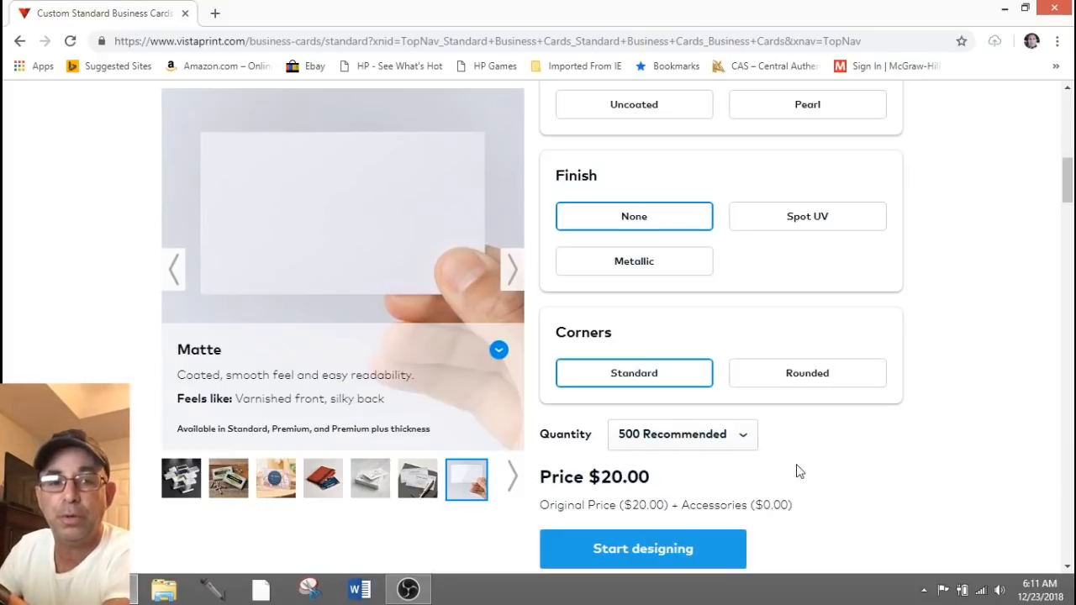
left_click(657, 559)
left_click(656, 555)
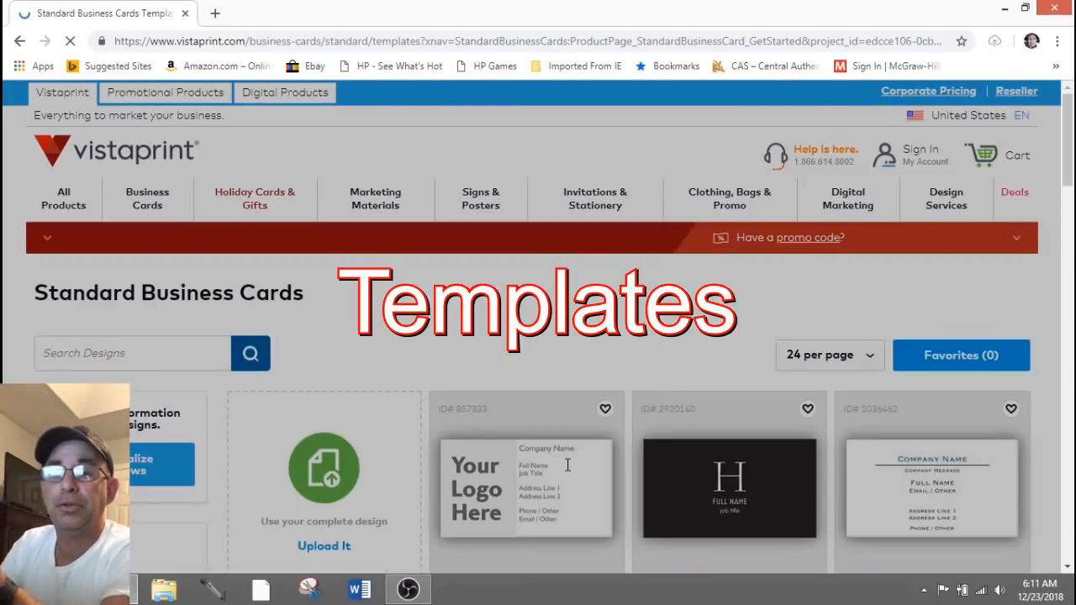
Step: Enter "Dan's Lawn Care" as the company name in the design preview form
scroll(571, 521, "down", 3)
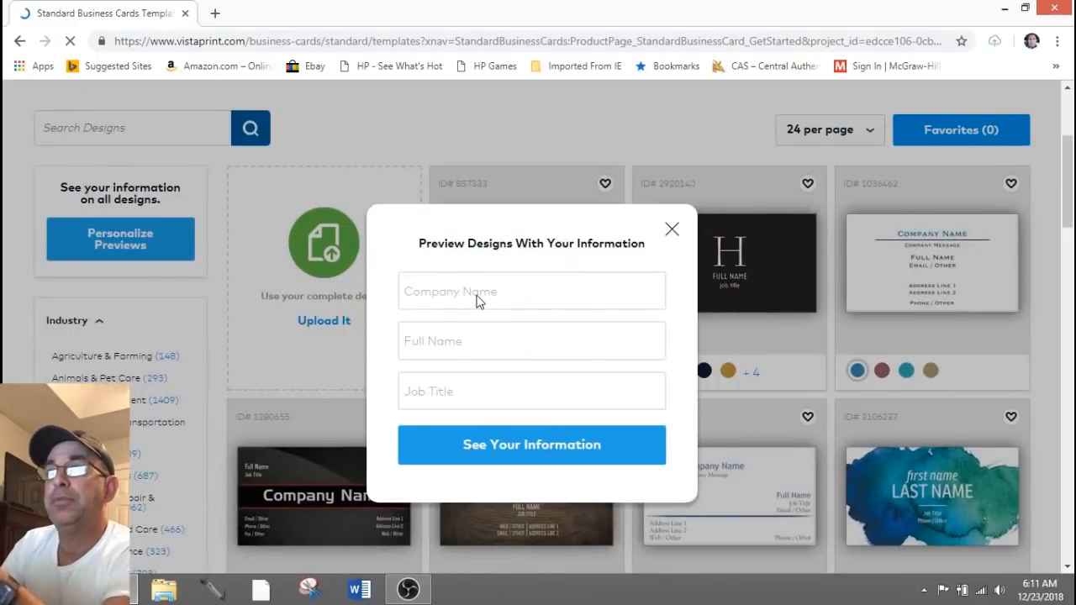
scroll(477, 301, "down", 2)
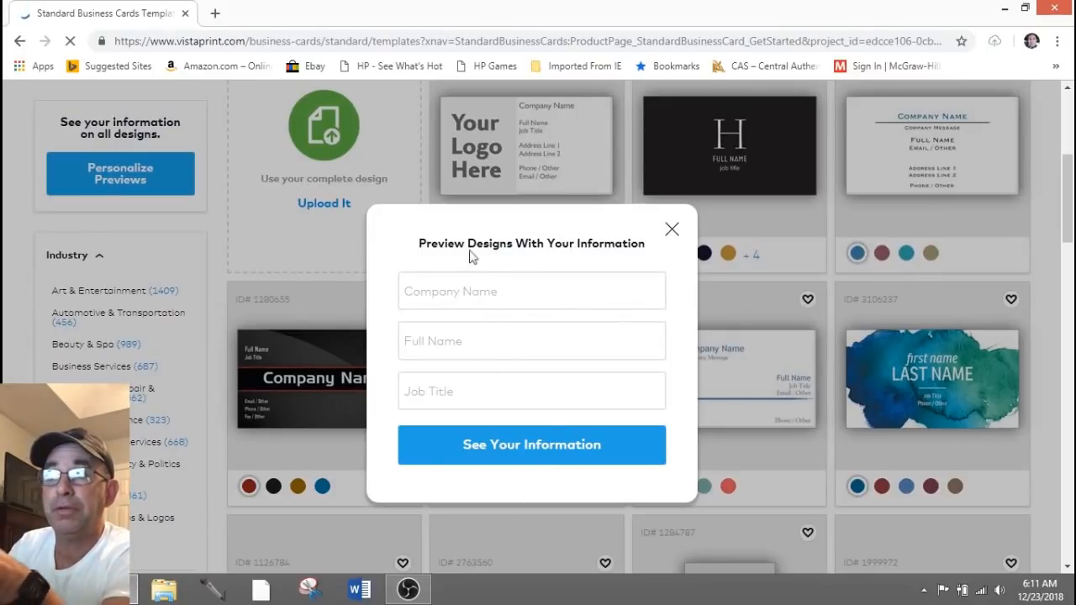
left_click(495, 291)
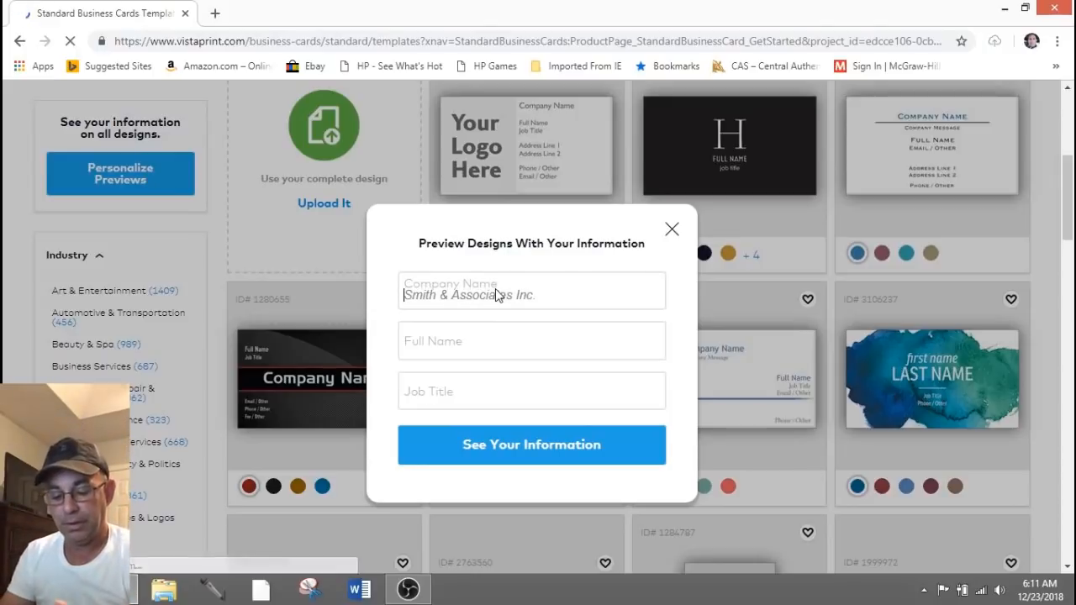
type("Dan's L")
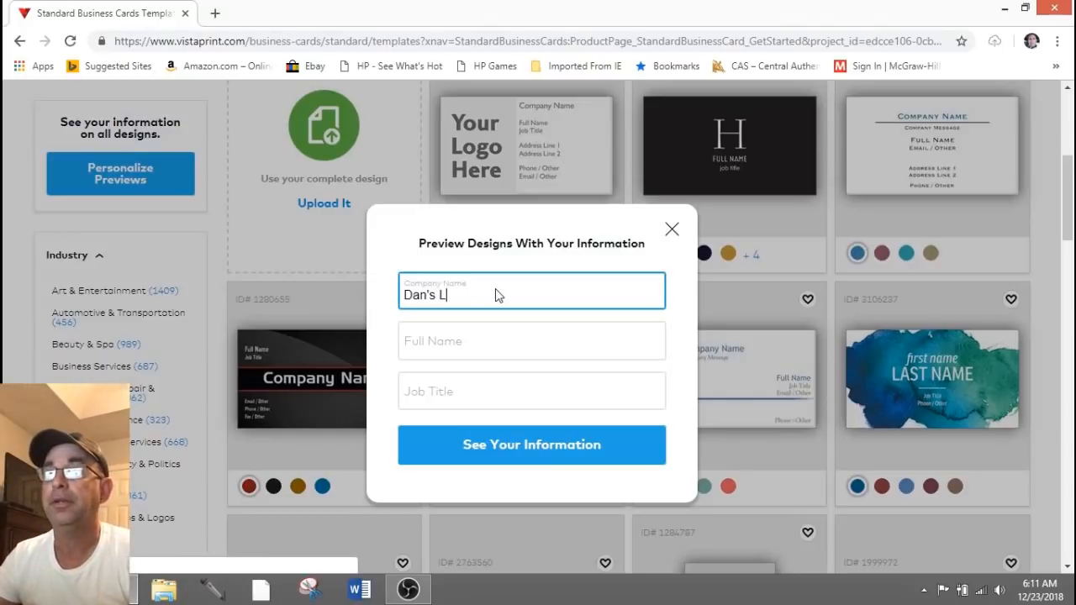
type("awn Care")
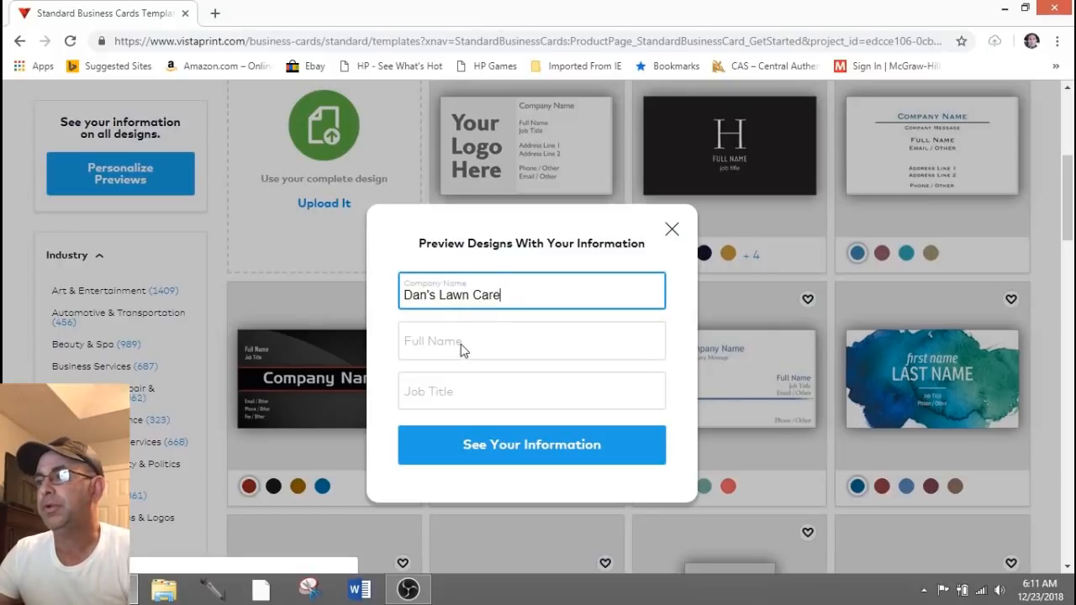
Step: Fill the preview form's full name field with the service line "Cut, Edge, Trim, Clean Up"
left_click(461, 344)
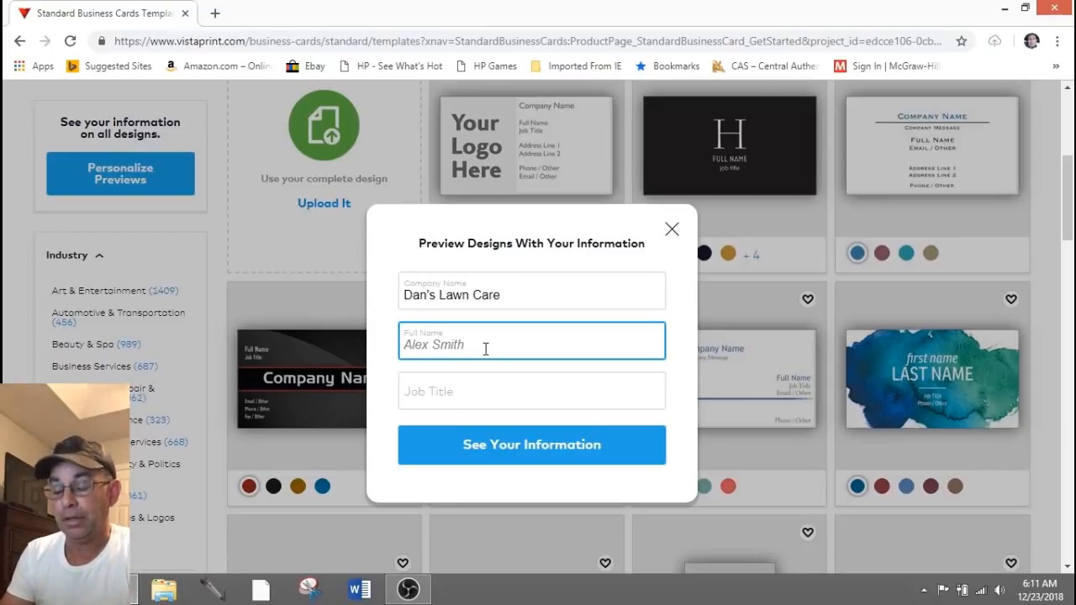
type("C")
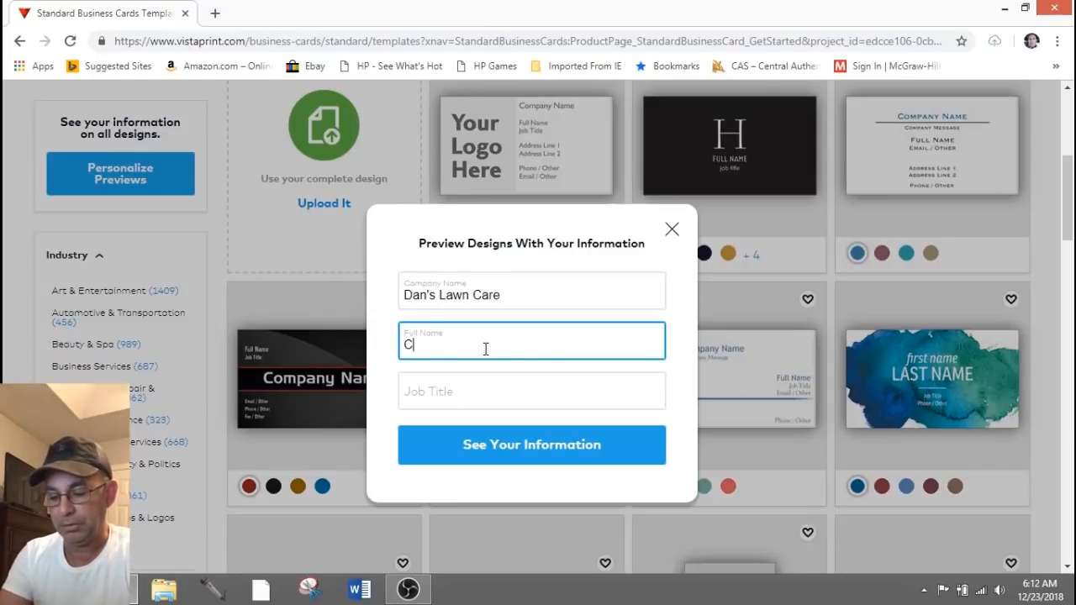
type("ut, ")
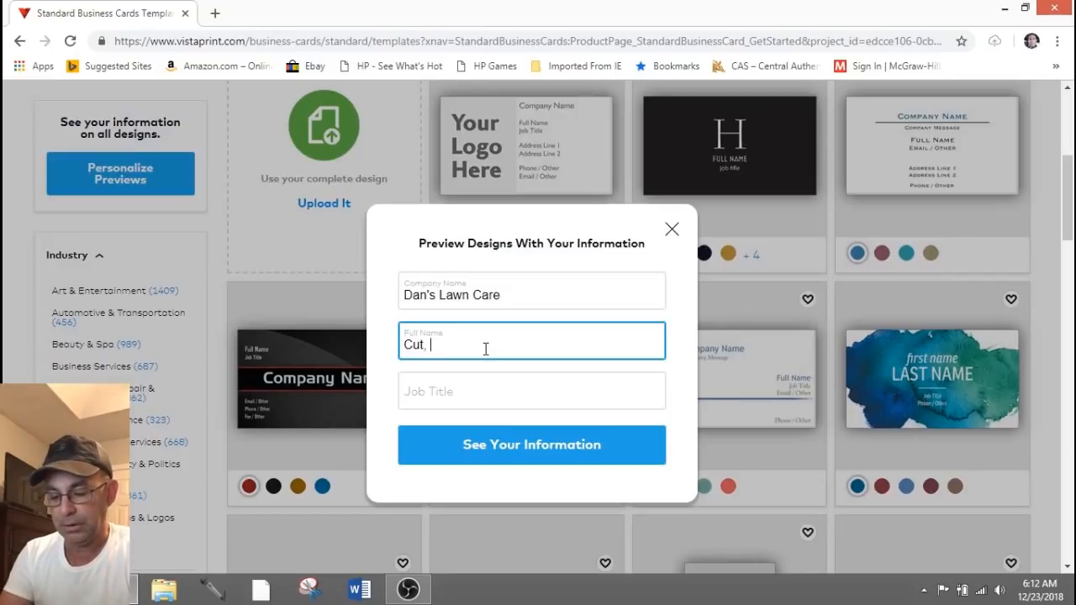
type("Edge, T")
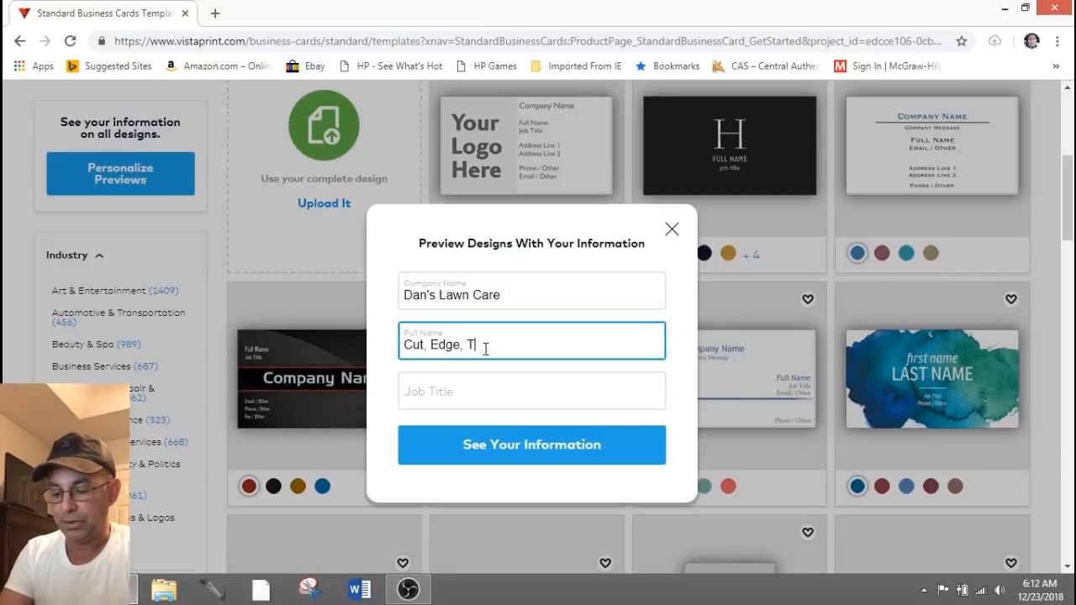
type("rim,")
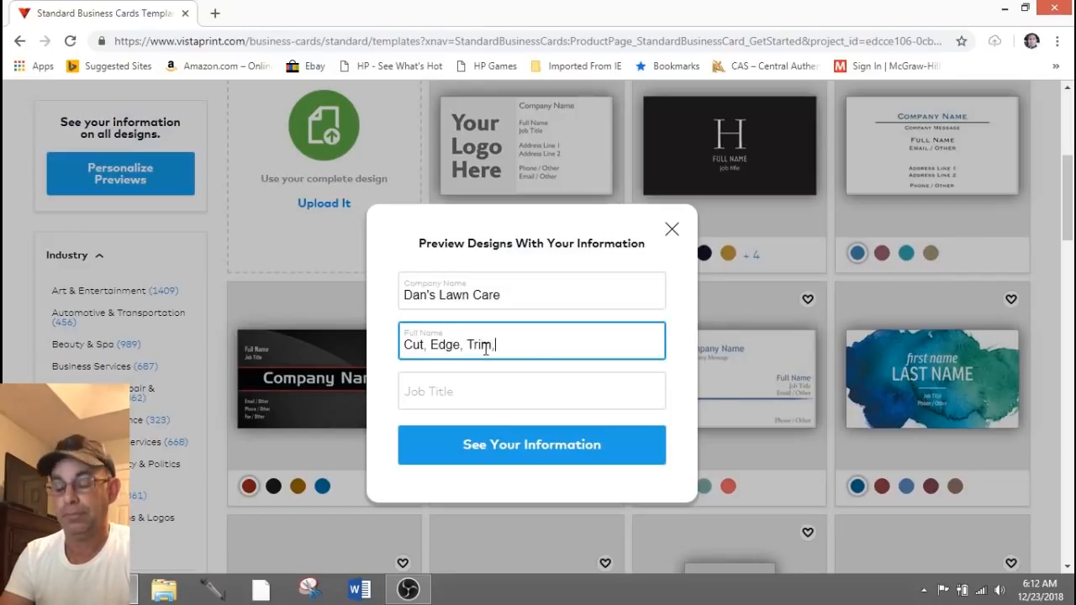
type(" Clean Up")
Step: Enter "Most Lawns $40" as the job title and preview the designs with the entered information
left_click(446, 392)
type("Most Lawns")
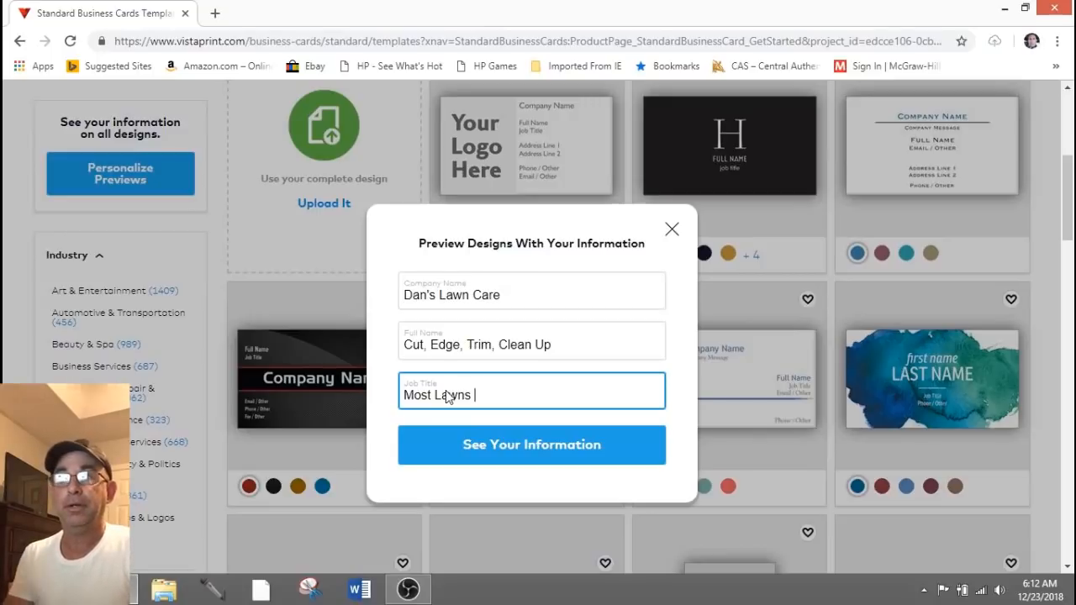
type("$40")
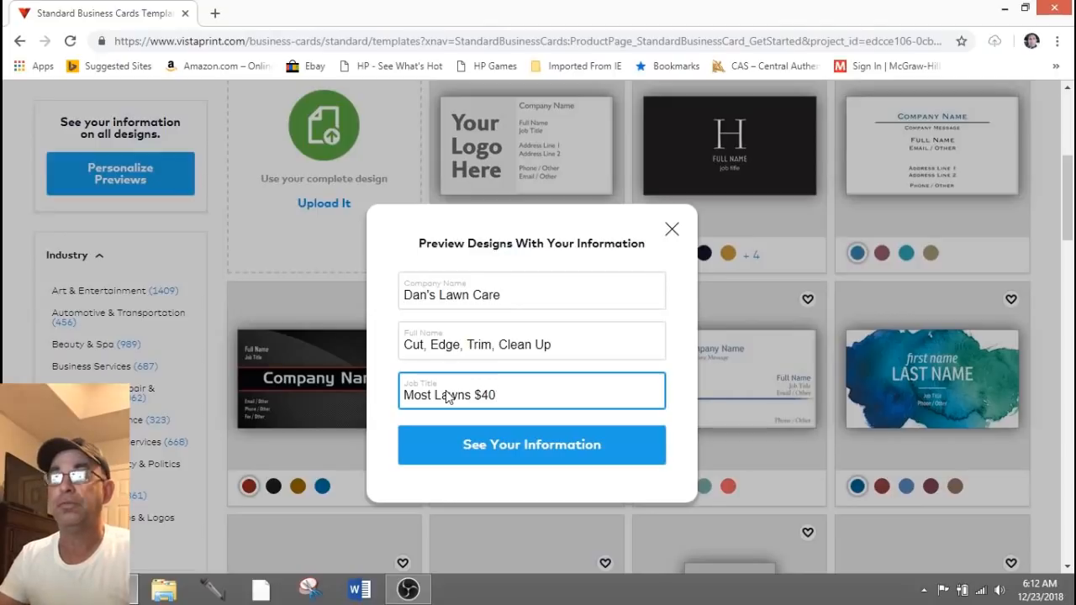
left_click(520, 459)
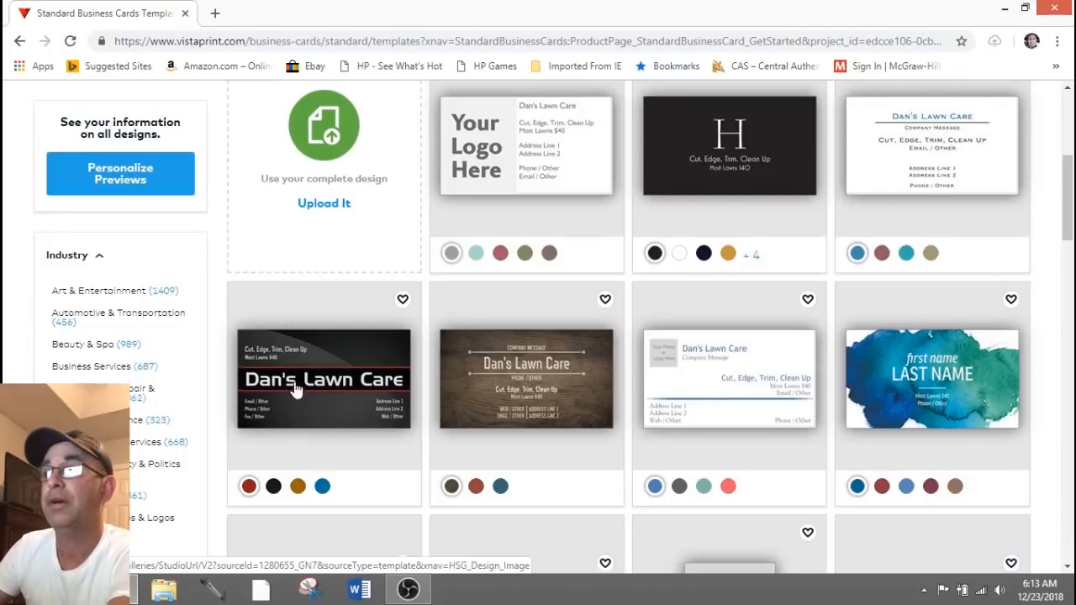
Step: Look through the first page of personalized business card templates and the alternative design options below them
scroll(296, 390, "down", 1)
scroll(603, 379, "down", 2)
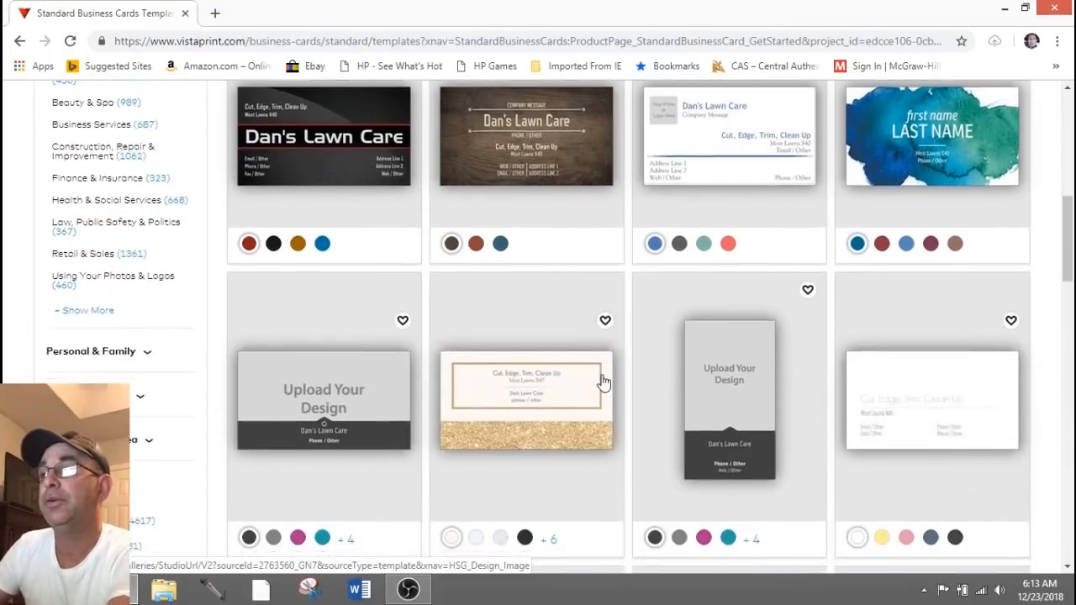
scroll(603, 382, "down", 1)
scroll(630, 375, "down", 1)
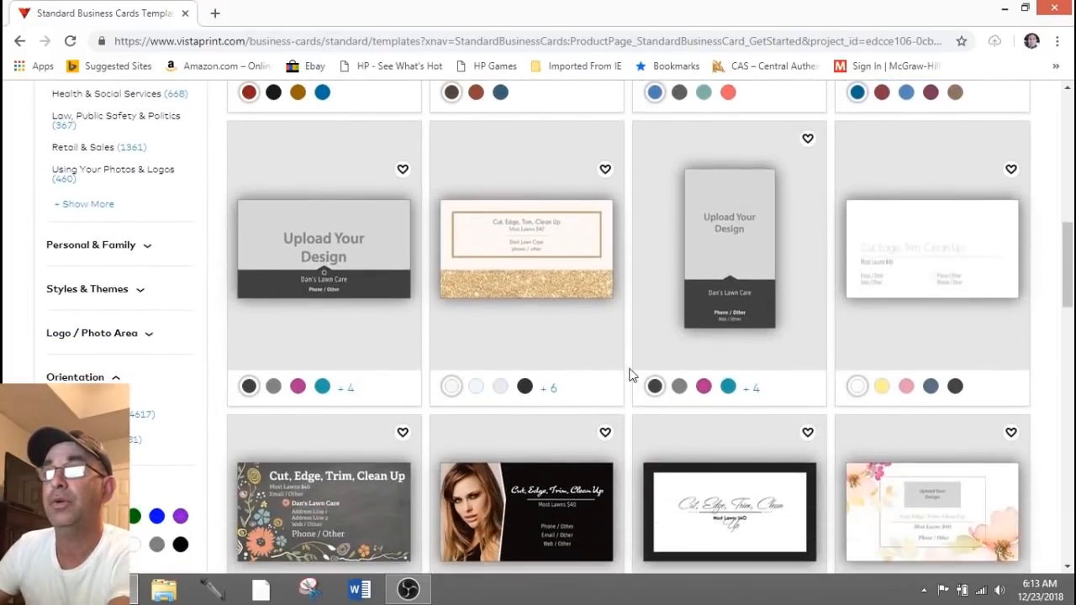
scroll(632, 373, "down", 3)
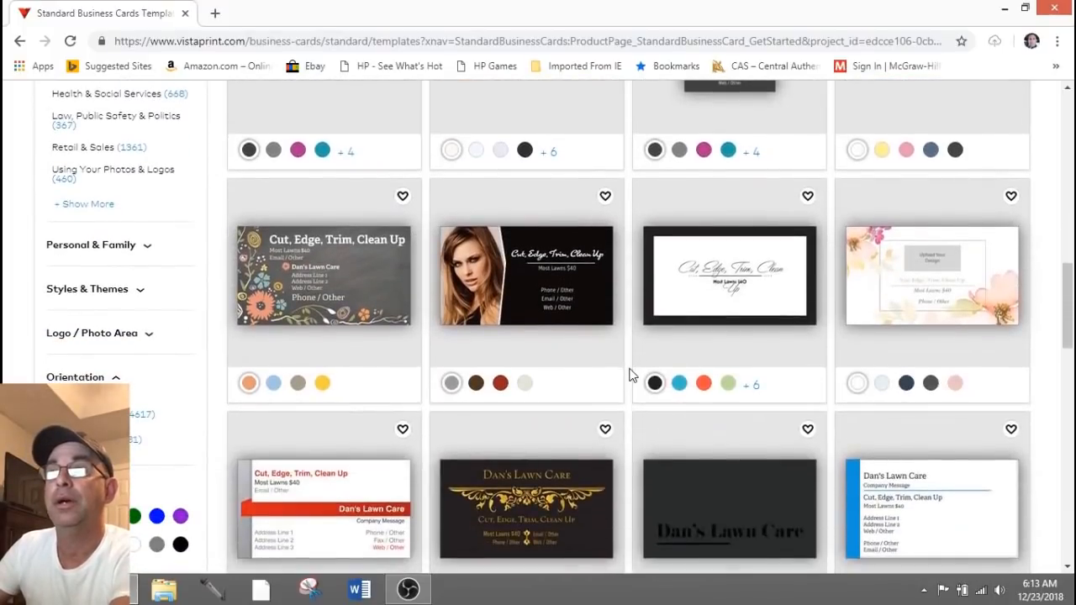
scroll(632, 374, "up", 3)
scroll(632, 375, "down", 4)
scroll(632, 375, "down", 6)
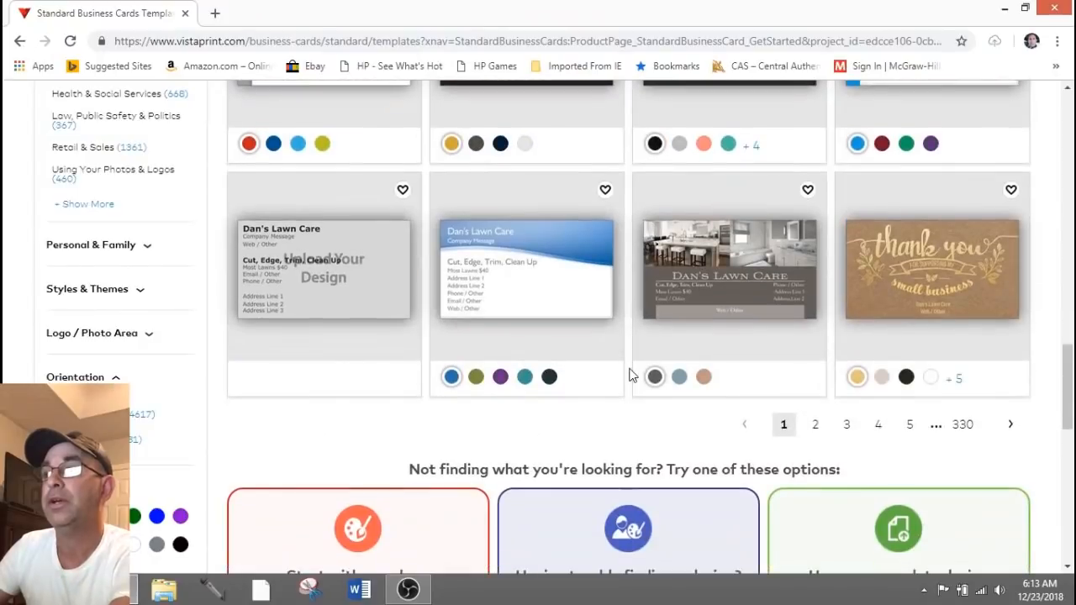
scroll(631, 375, "down", 2)
scroll(632, 375, "up", 1)
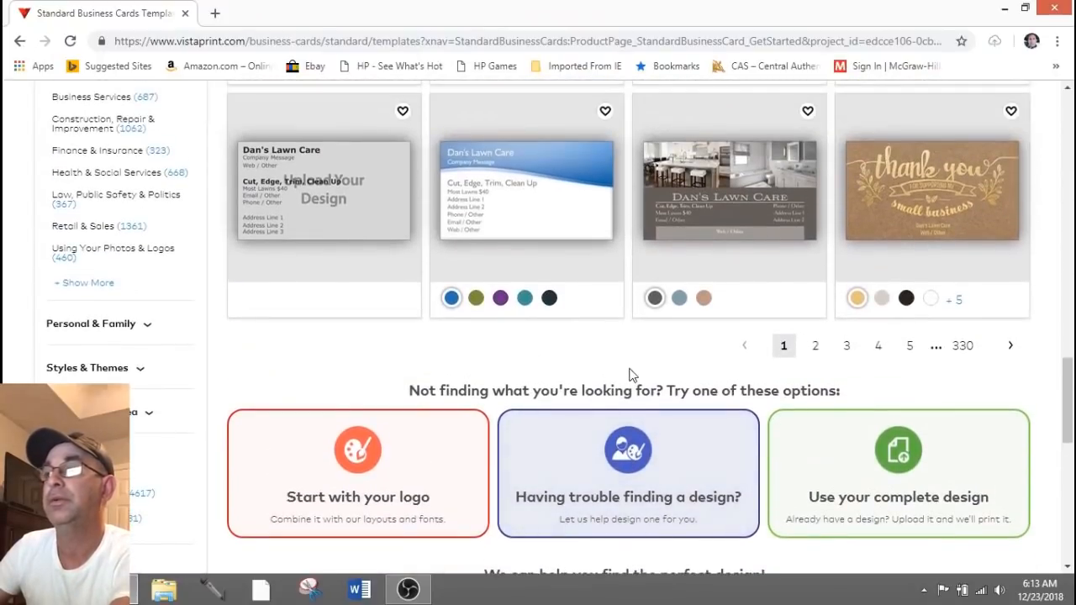
scroll(603, 501, "up", 2)
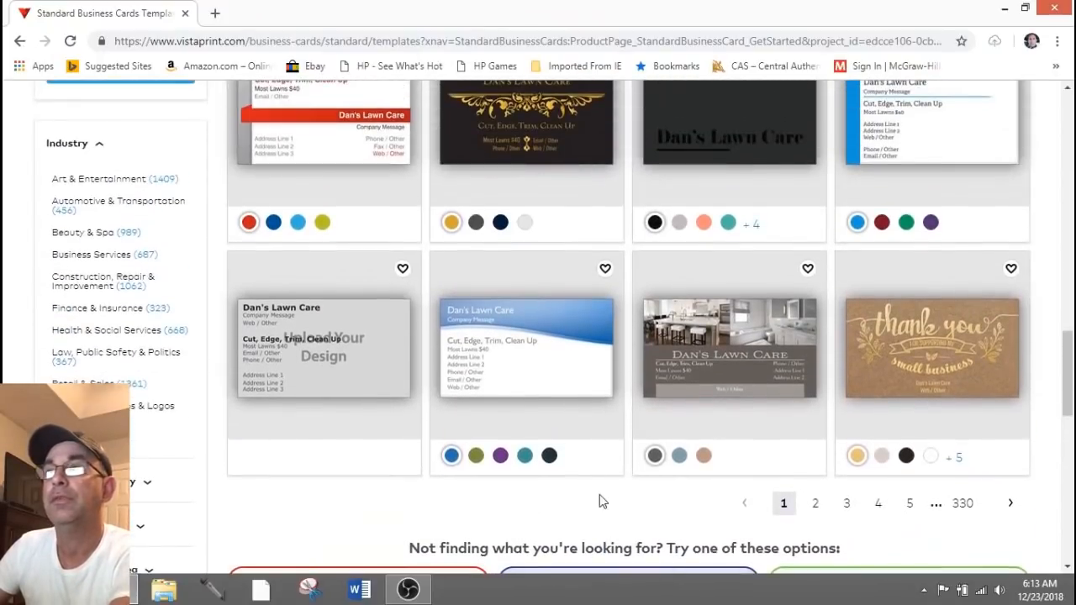
scroll(600, 499, "down", 5)
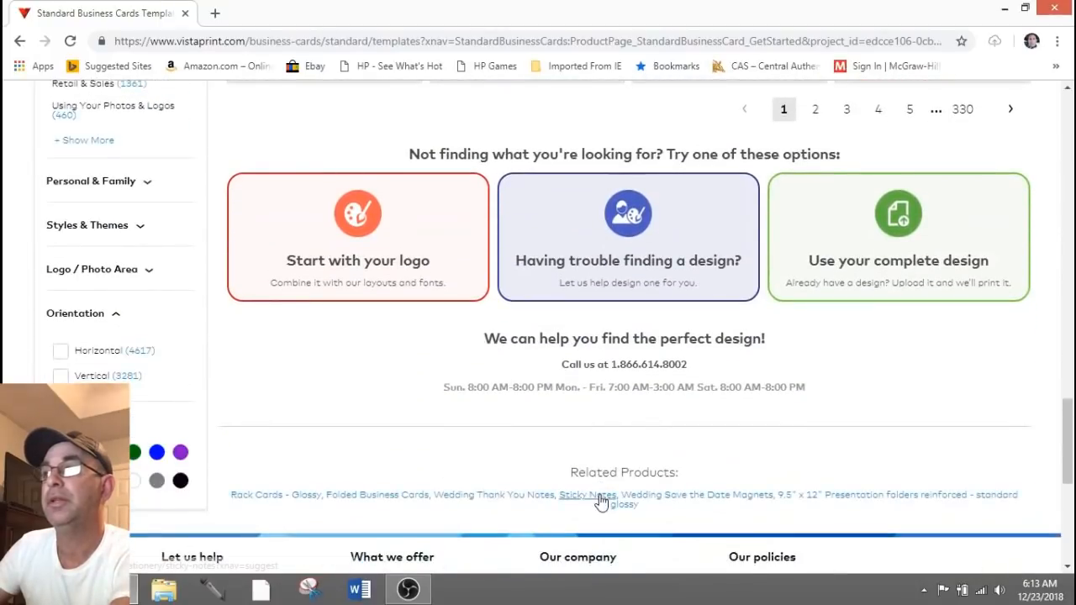
Step: Look back through the first page of personalized business card templates, from the alternative design options up to the first designs
scroll(601, 499, "up", 1)
scroll(601, 501, "down", 1)
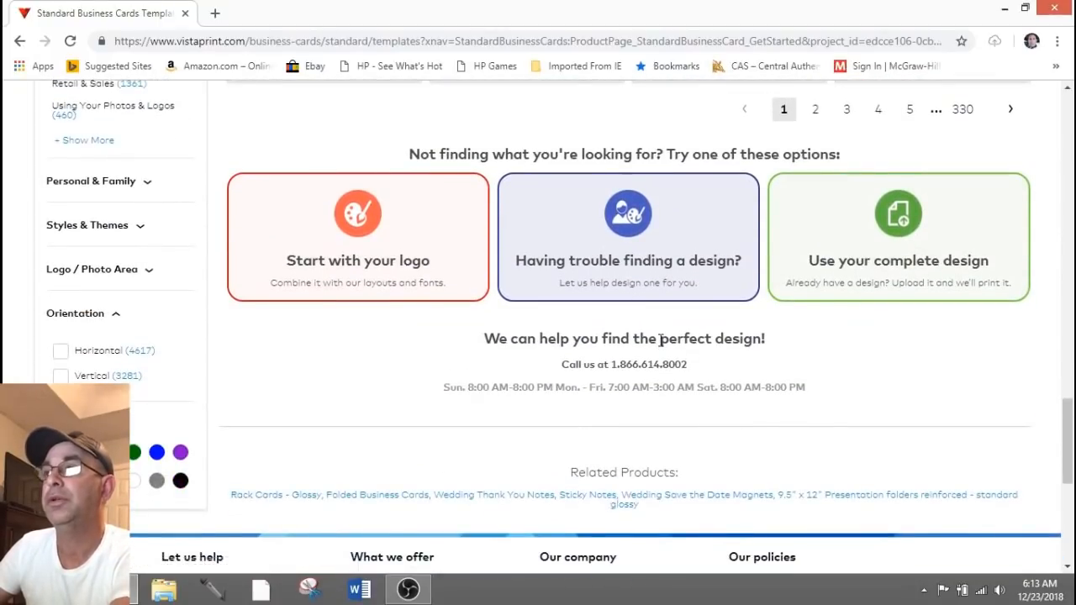
scroll(660, 339, "up", 7)
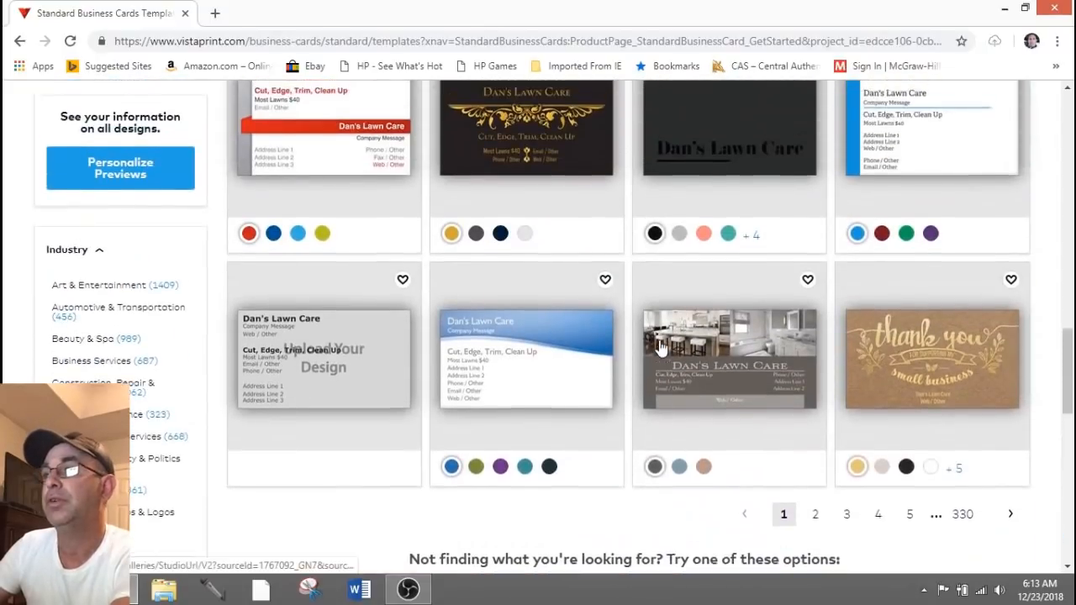
scroll(661, 348, "up", 1)
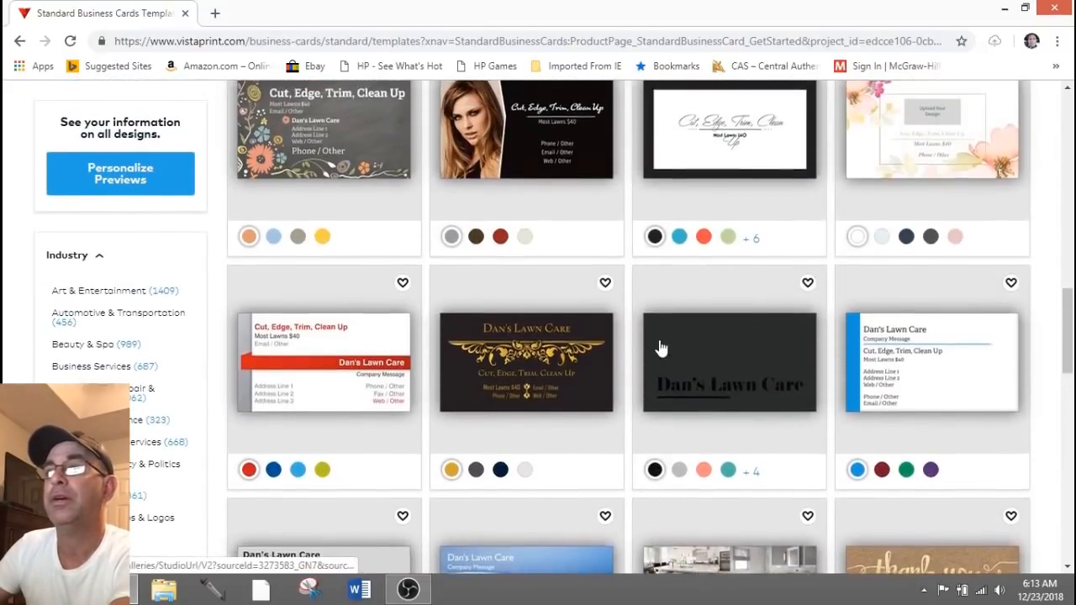
scroll(661, 348, "up", 4)
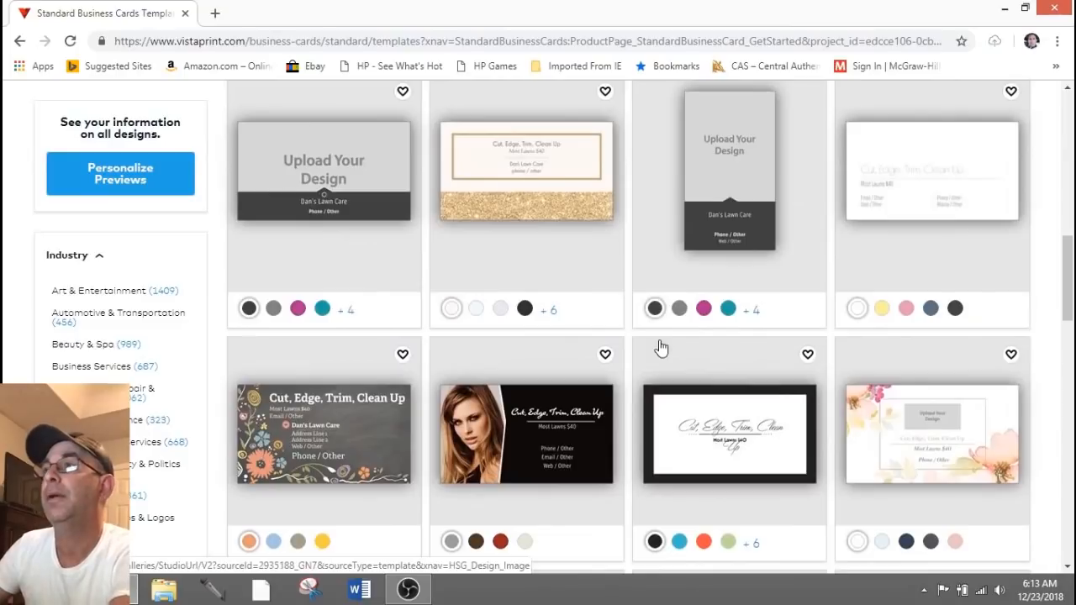
scroll(660, 345, "up", 6)
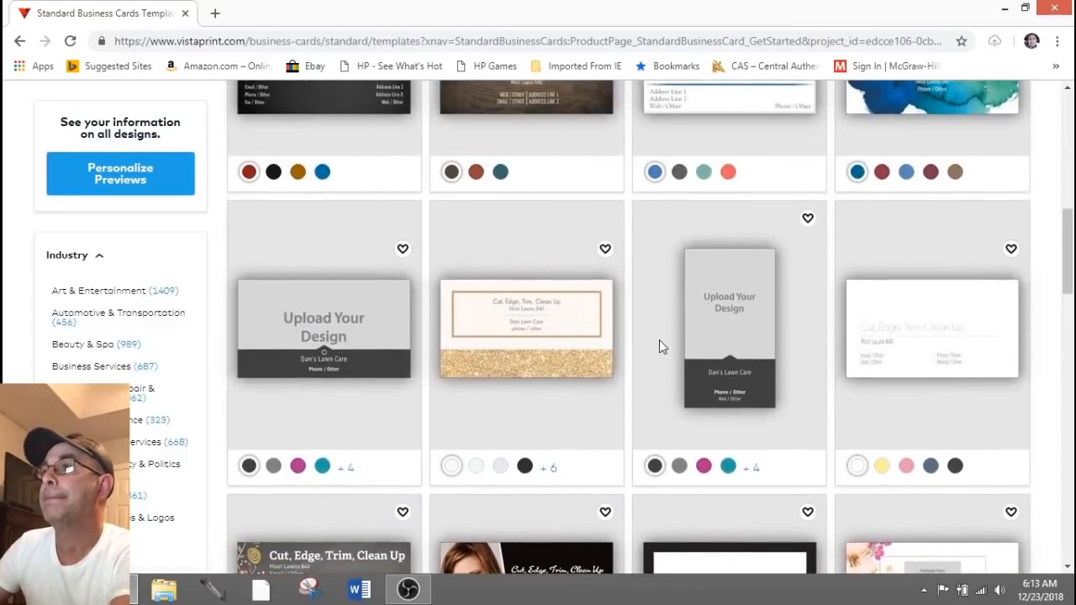
scroll(660, 345, "up", 1)
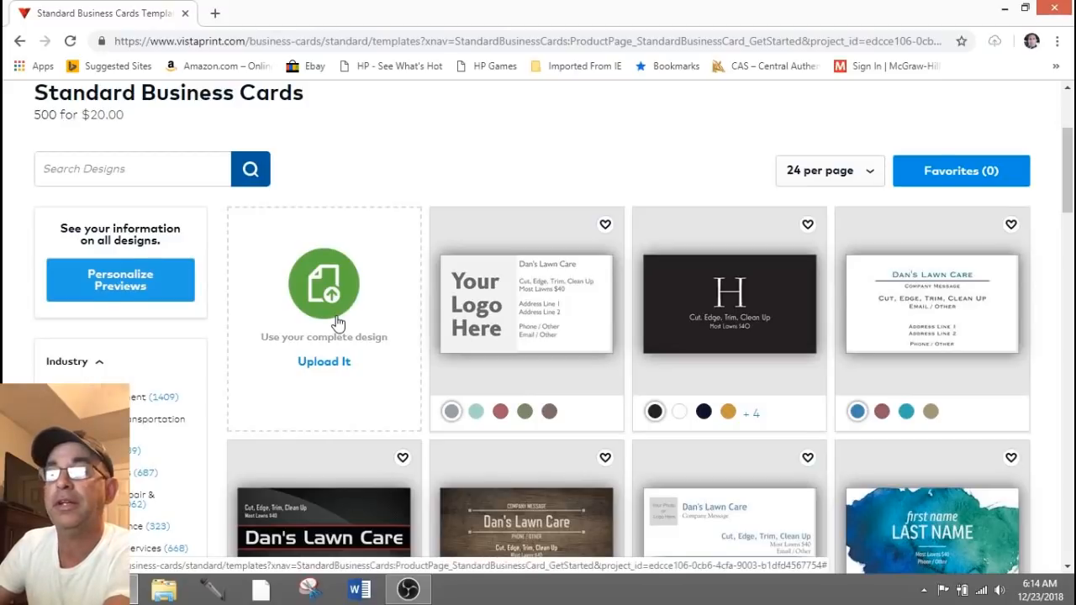
scroll(340, 322, "down", 2)
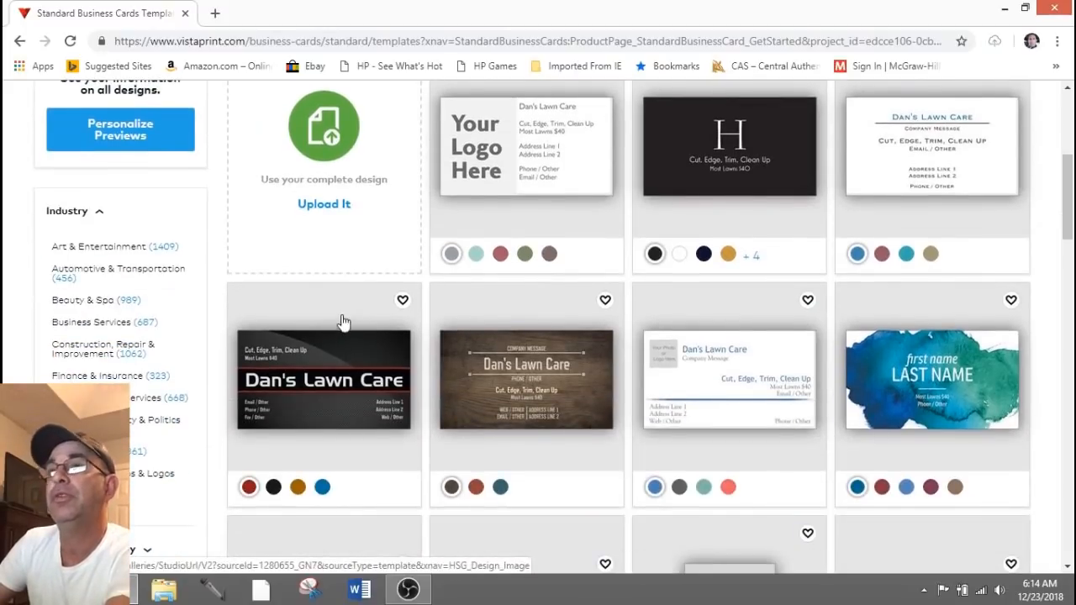
Step: Set the business card template gallery to show 96 designs per page
scroll(424, 321, "up", 5)
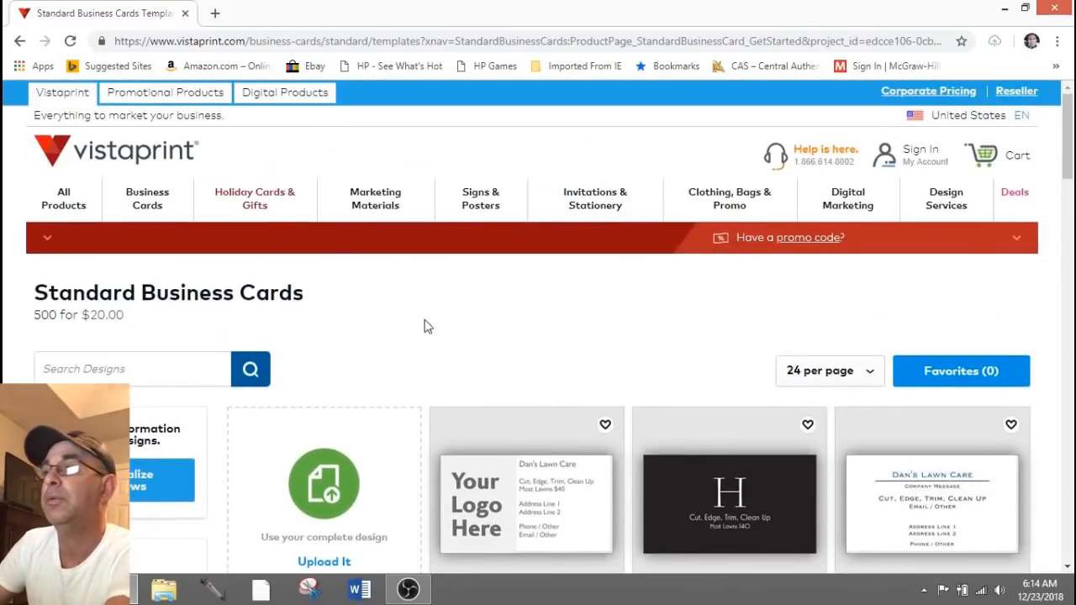
scroll(424, 326, "down", 1)
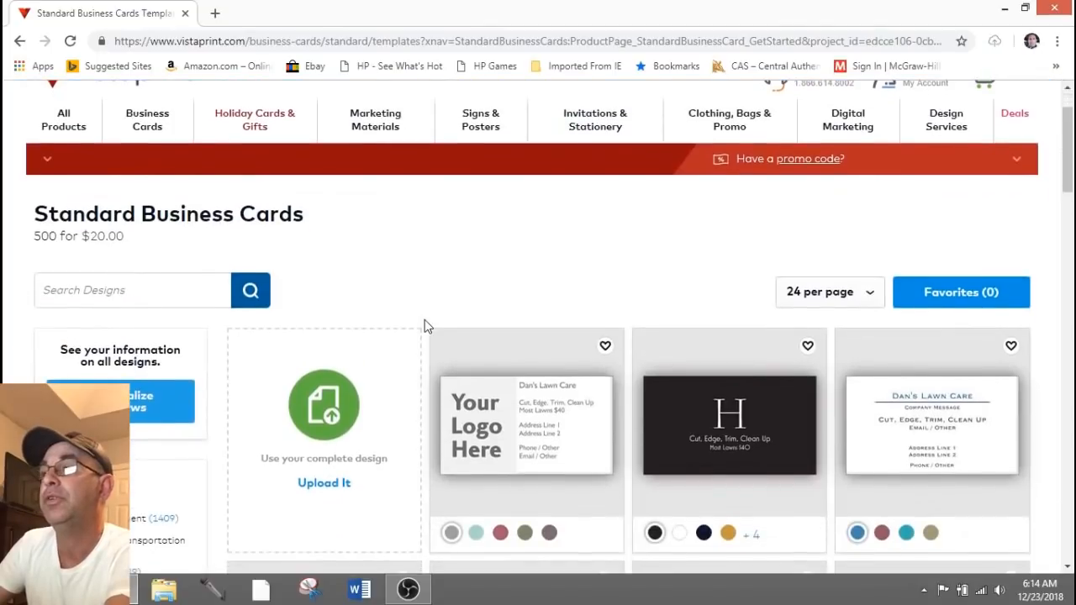
left_click(867, 293)
left_click(846, 345)
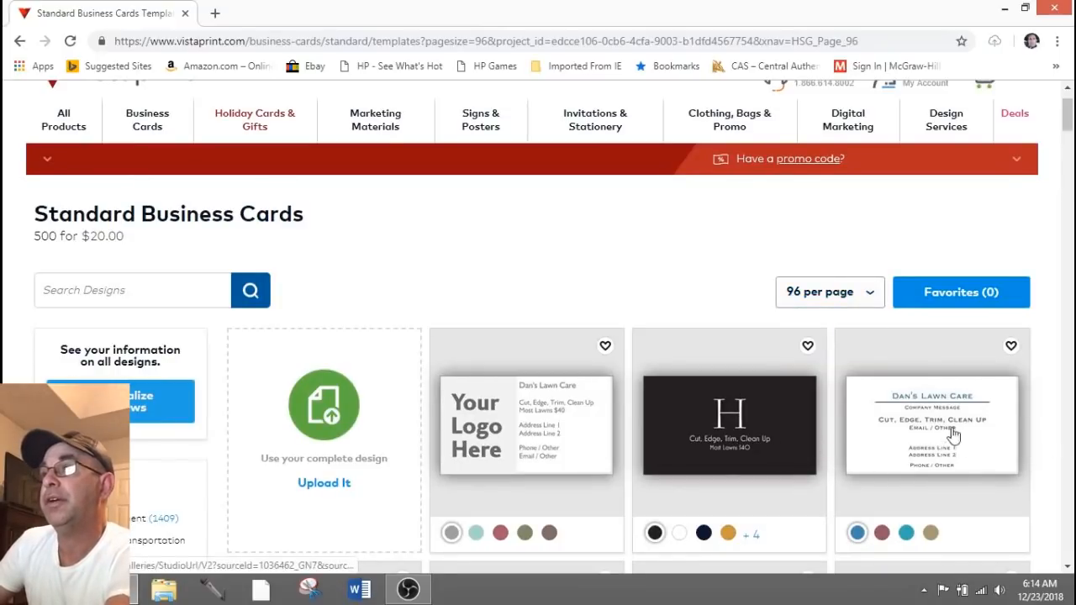
Step: Look through the expanded first page of business card templates for a design that suits the lawn care business
scroll(733, 433, "down", 9)
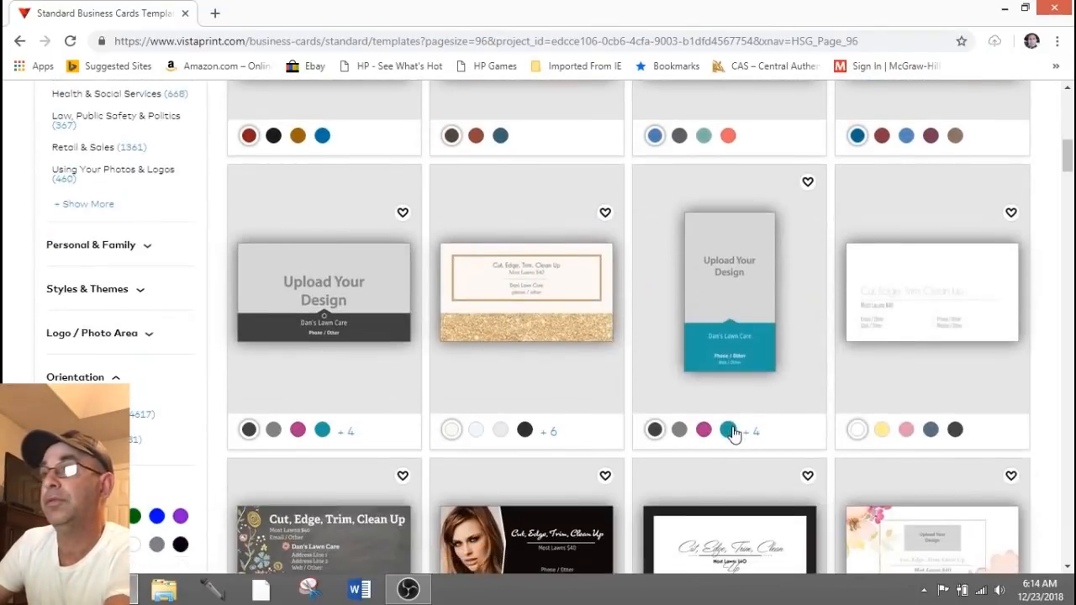
scroll(733, 433, "down", 5)
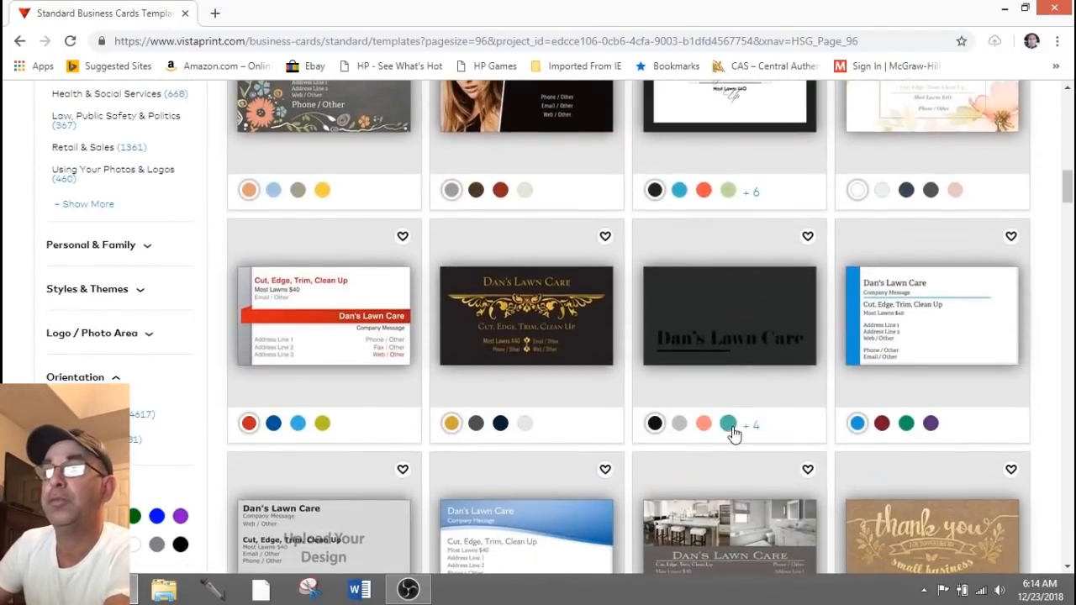
scroll(734, 433, "down", 3)
scroll(733, 433, "down", 2)
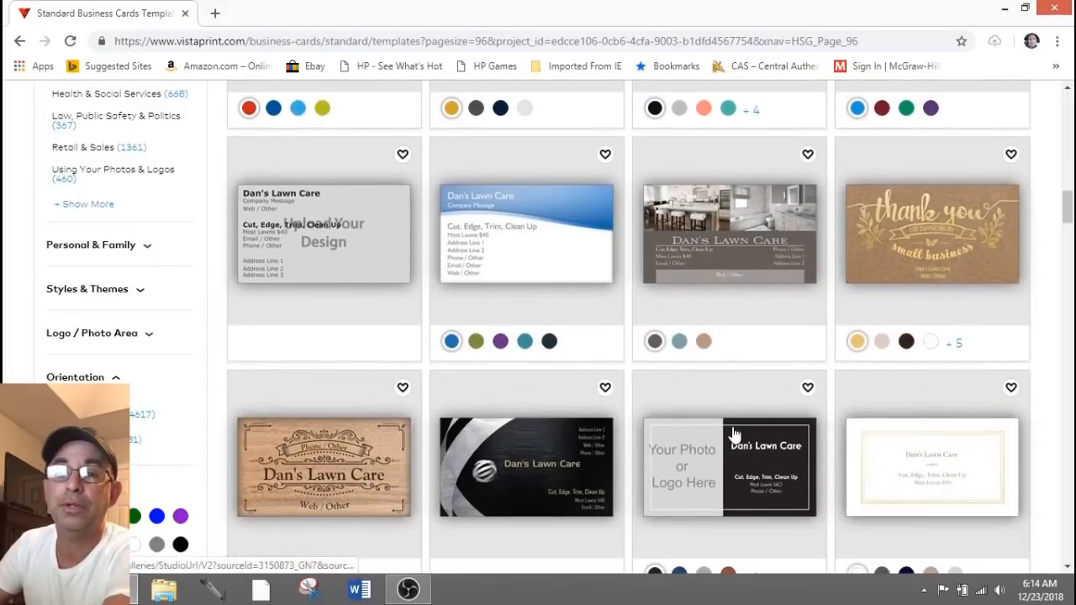
scroll(733, 433, "down", 5)
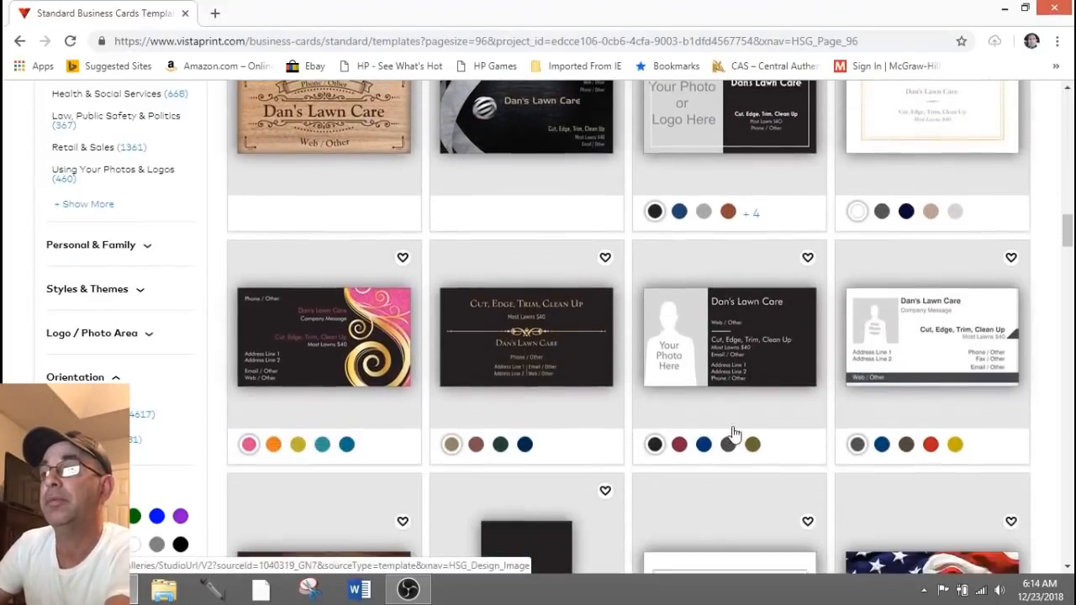
scroll(733, 430, "down", 5)
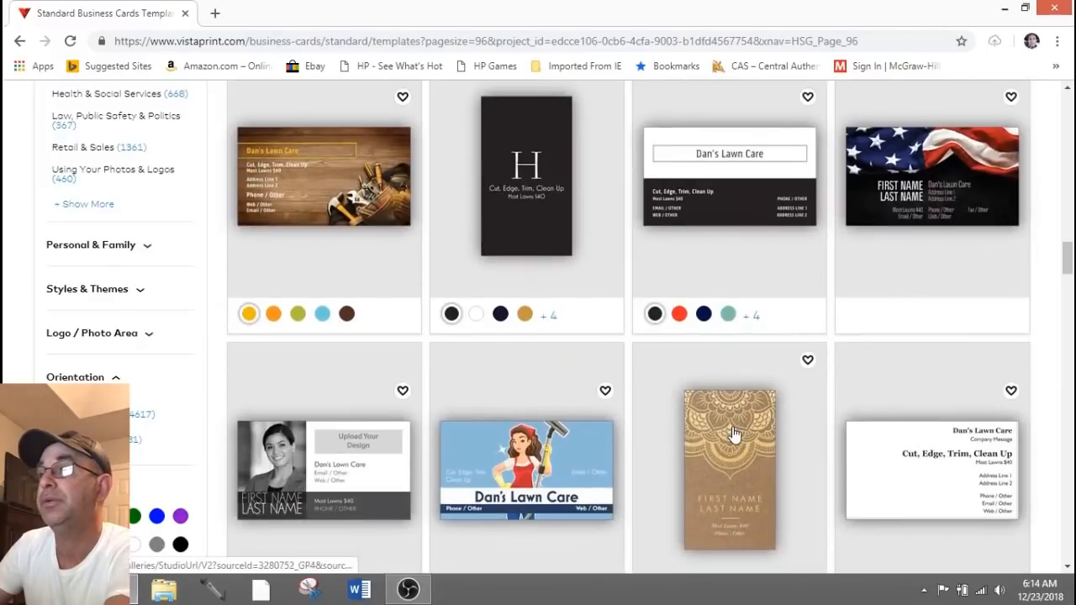
scroll(733, 433, "down", 1)
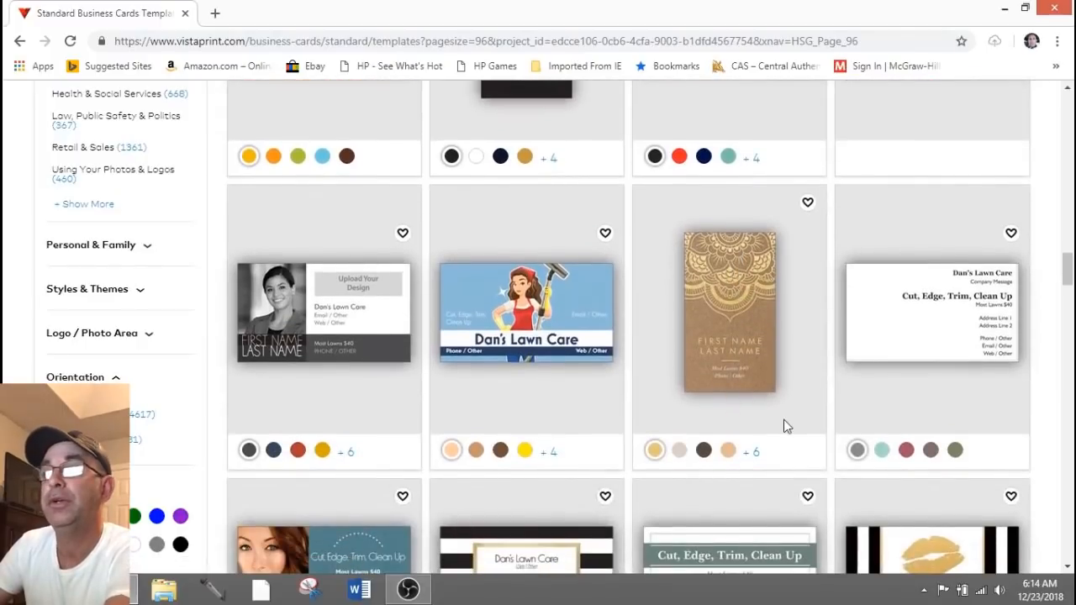
scroll(783, 422, "down", 5)
scroll(784, 427, "down", 6)
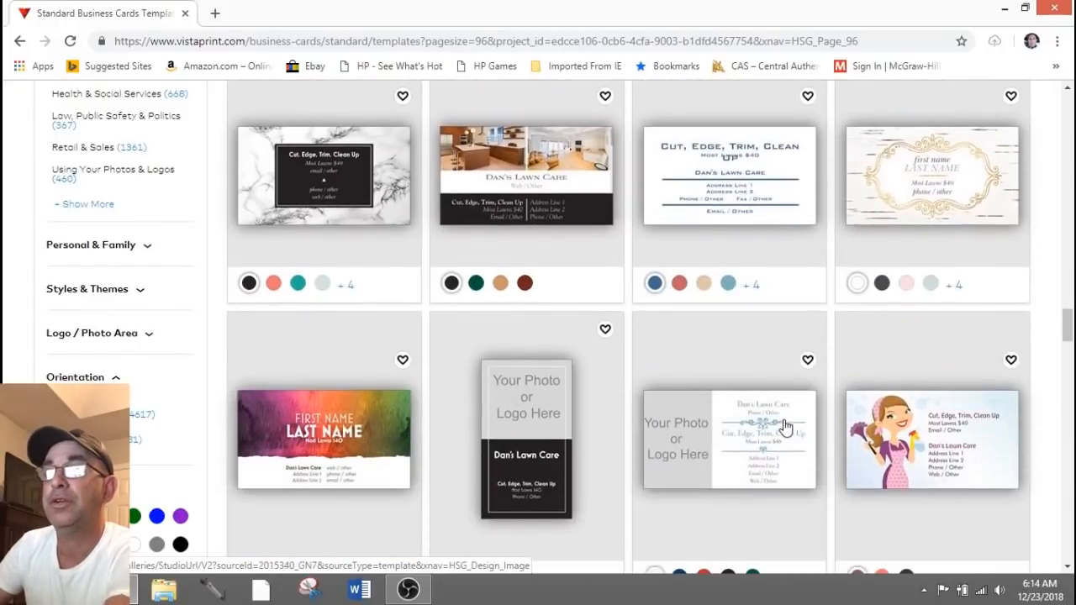
scroll(784, 427, "down", 6)
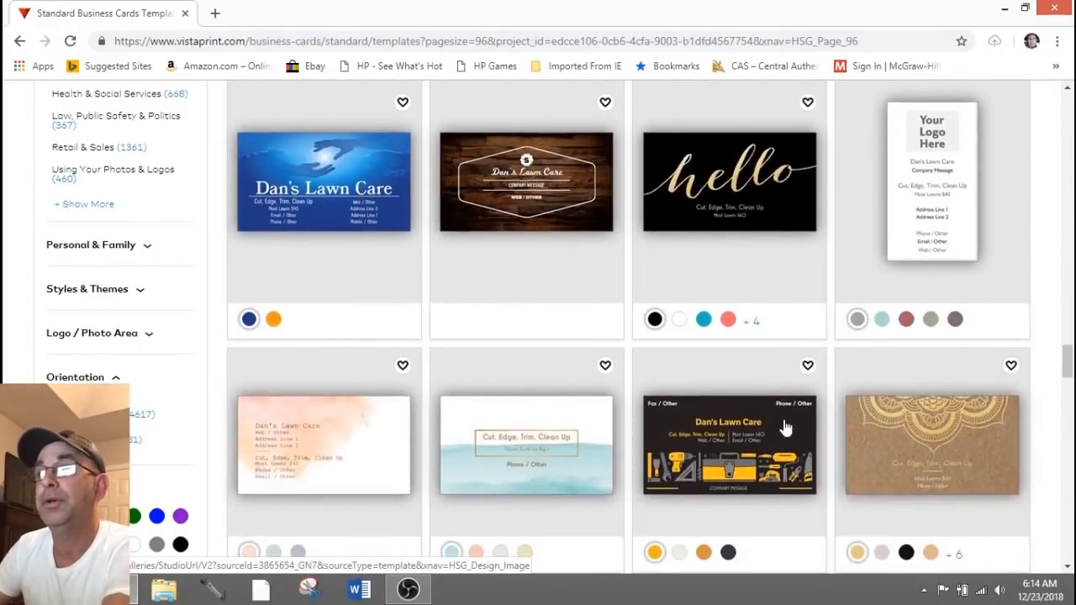
scroll(784, 428, "down", 8)
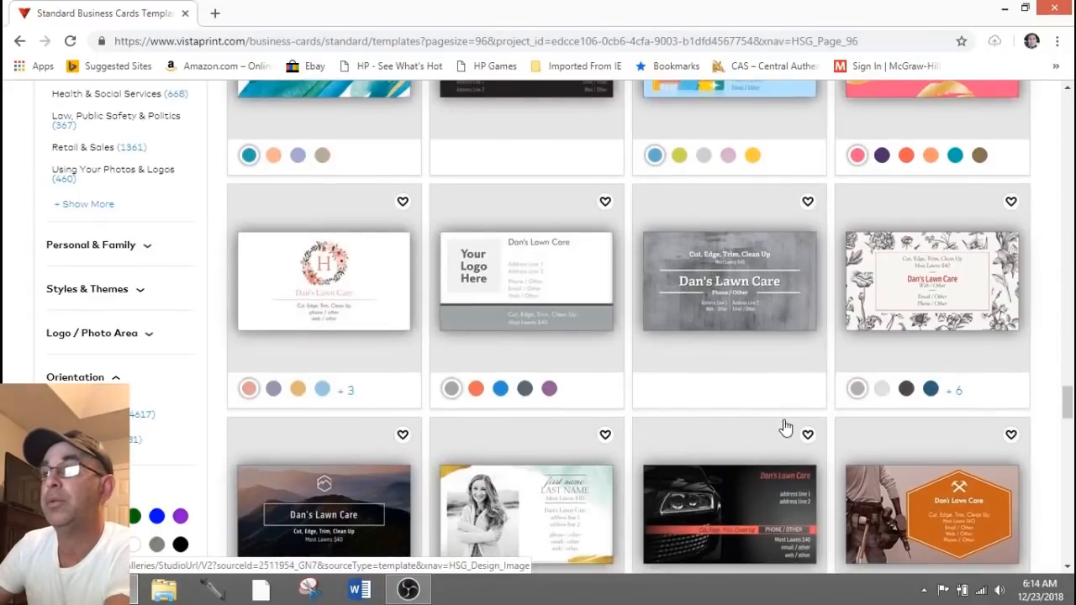
scroll(784, 427, "down", 9)
scroll(784, 427, "down", 10)
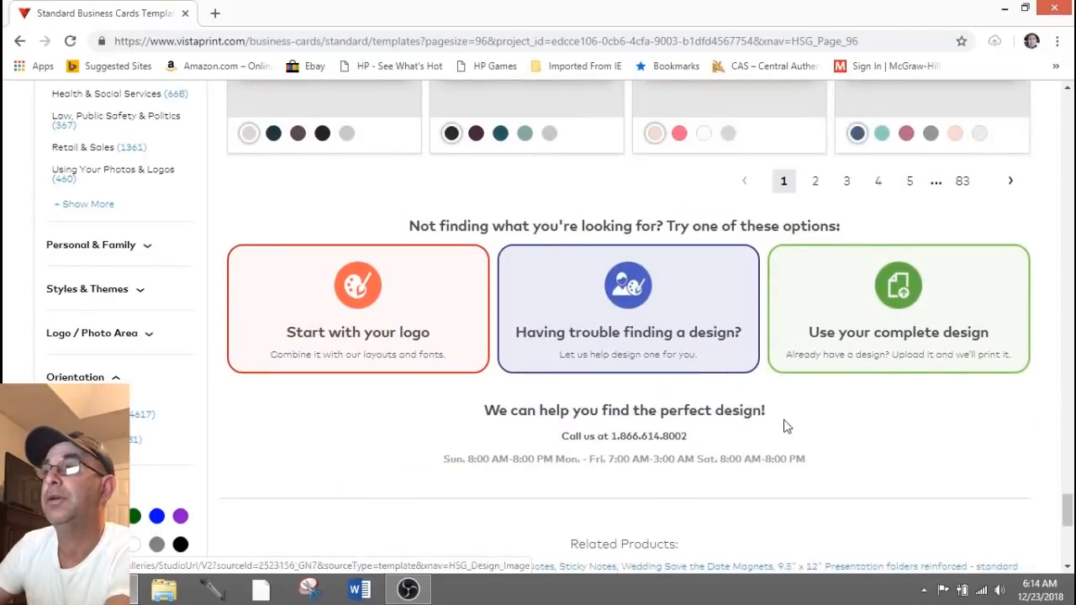
Step: Open the plain white template with right-aligned black text and select it with No Finish for editing
scroll(784, 427, "up", 18)
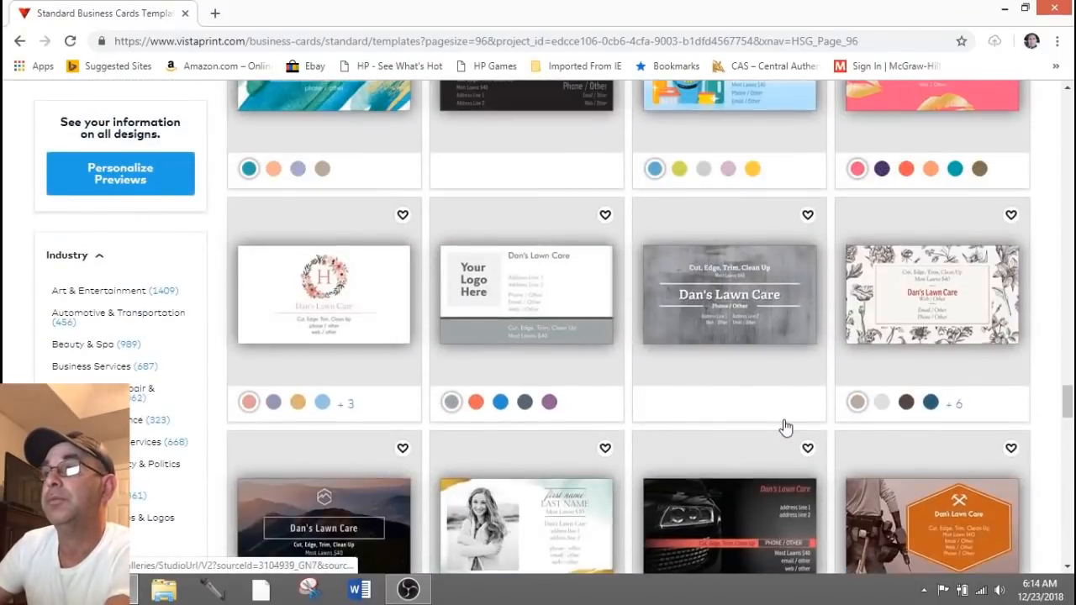
scroll(784, 428, "up", 15)
scroll(783, 427, "up", 10)
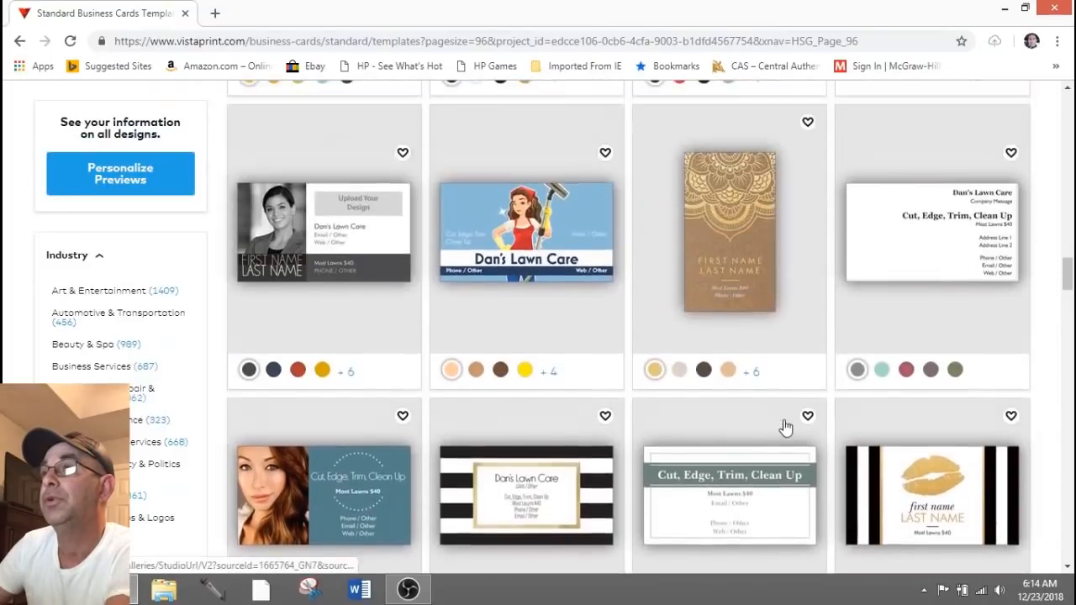
scroll(786, 427, "up", 1)
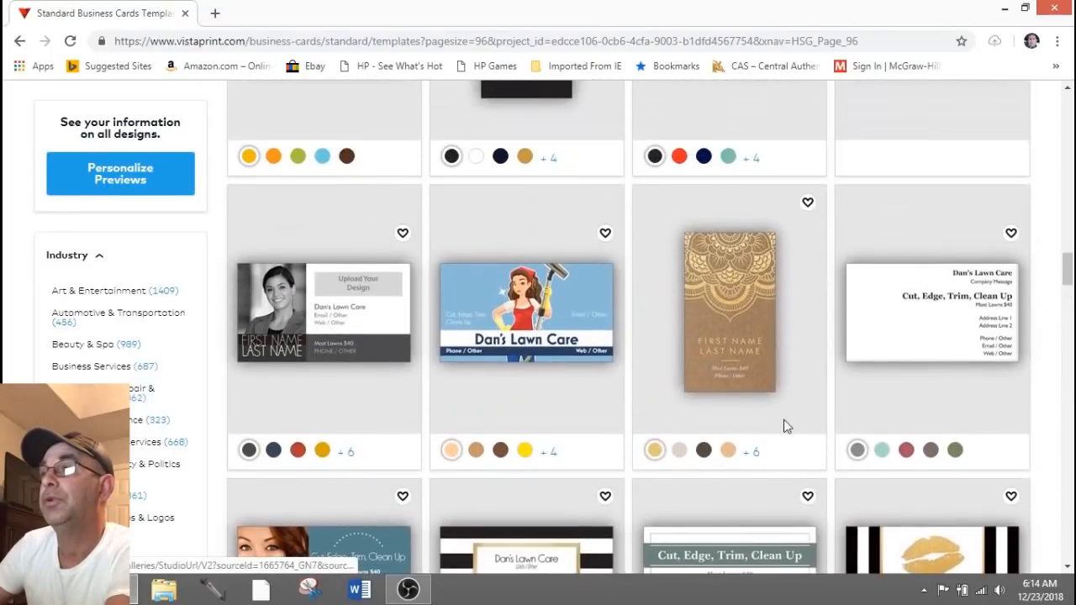
left_click(960, 340)
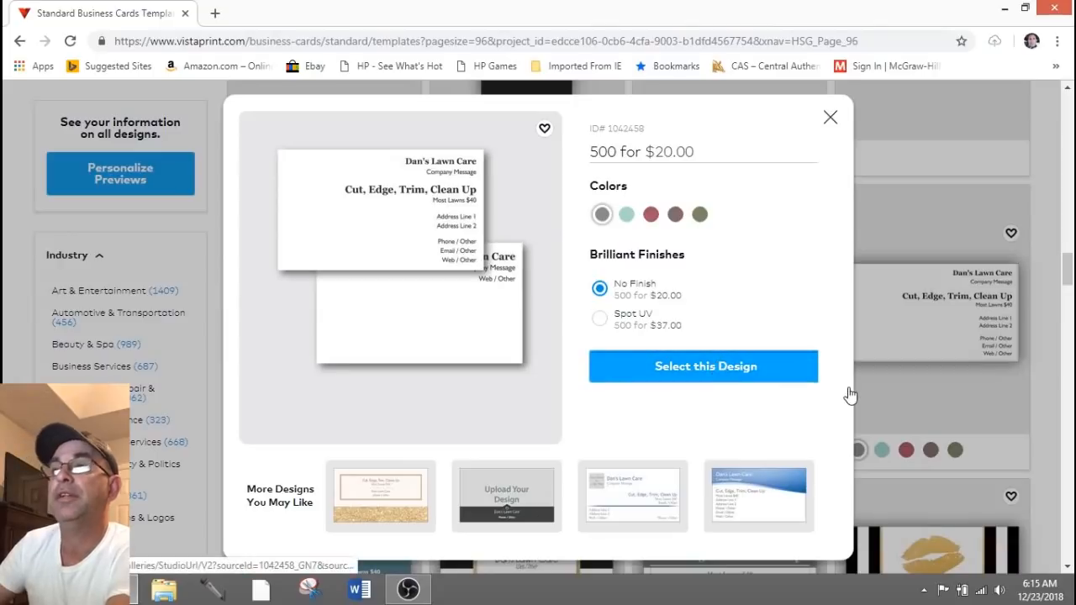
left_click(789, 378)
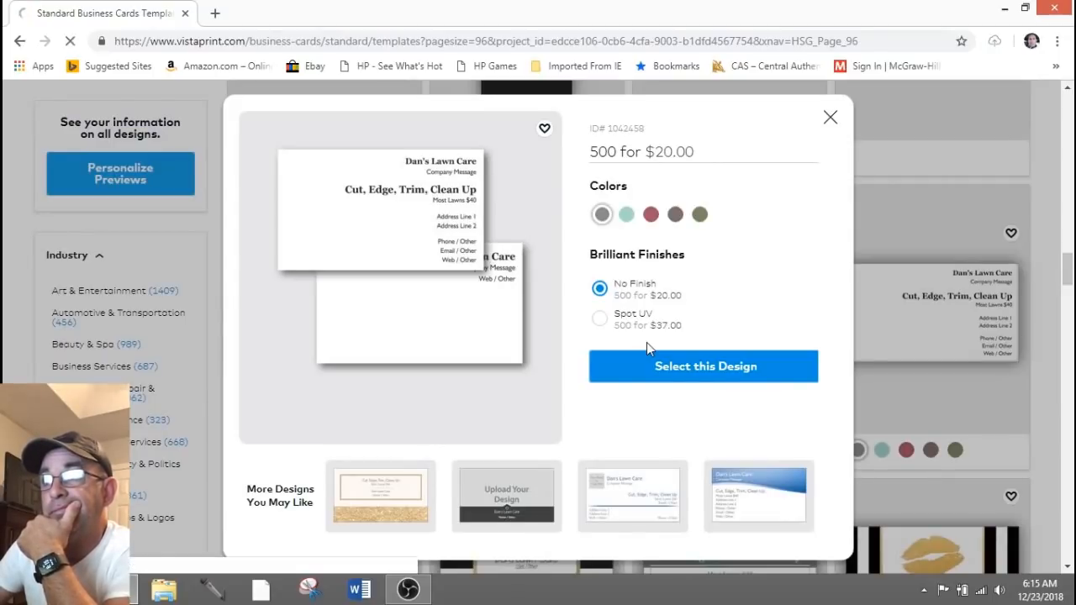
left_click(693, 373)
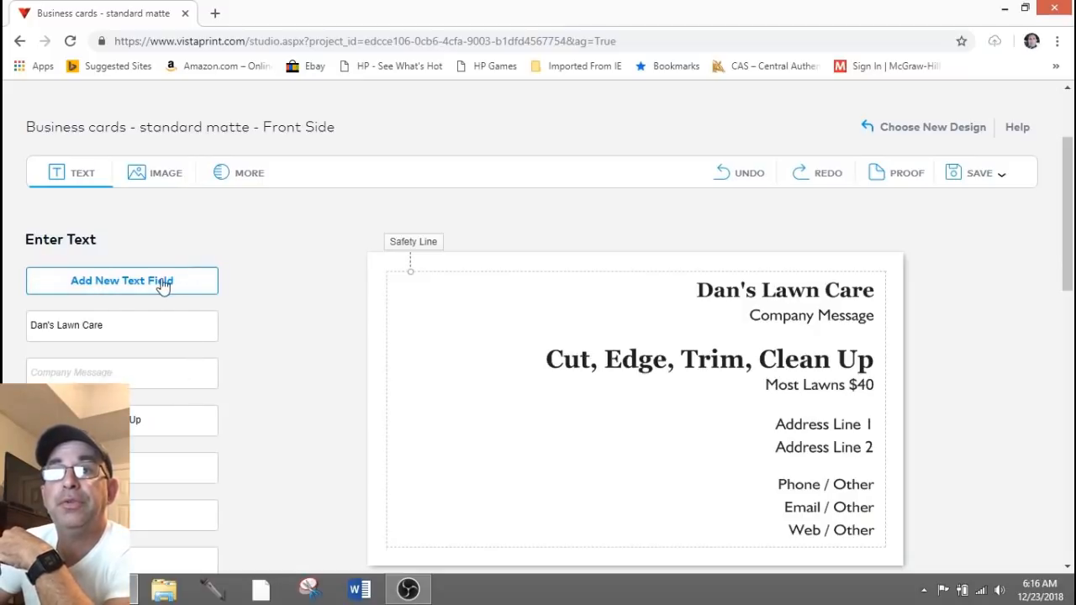
Step: Delete the Address Line 2 and Address Line 1 placeholders from the card's front side
left_click(820, 454)
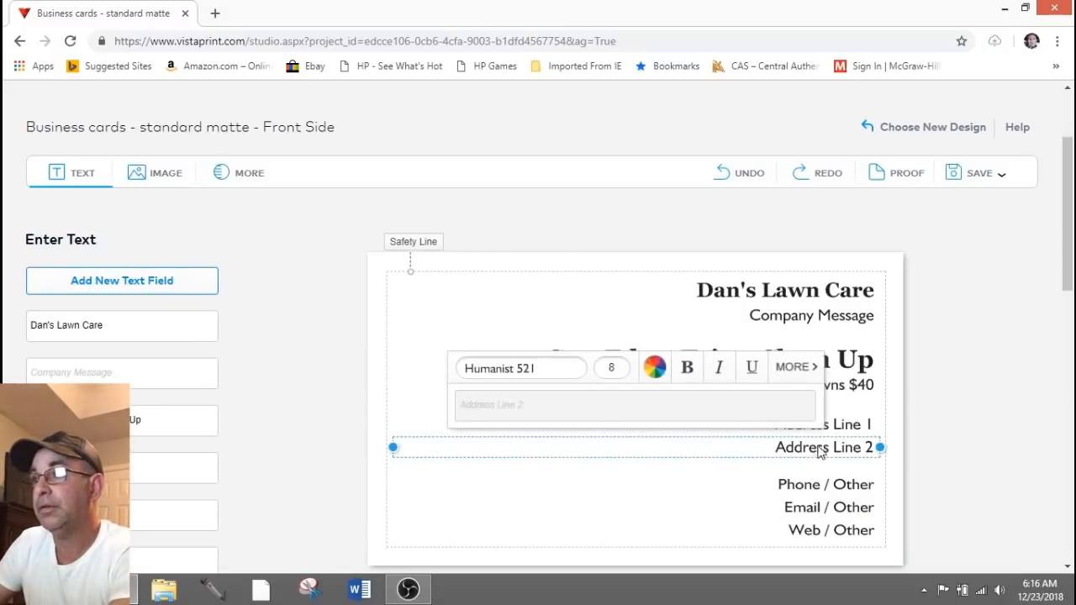
key("Delete")
left_click(810, 427)
key("Delete")
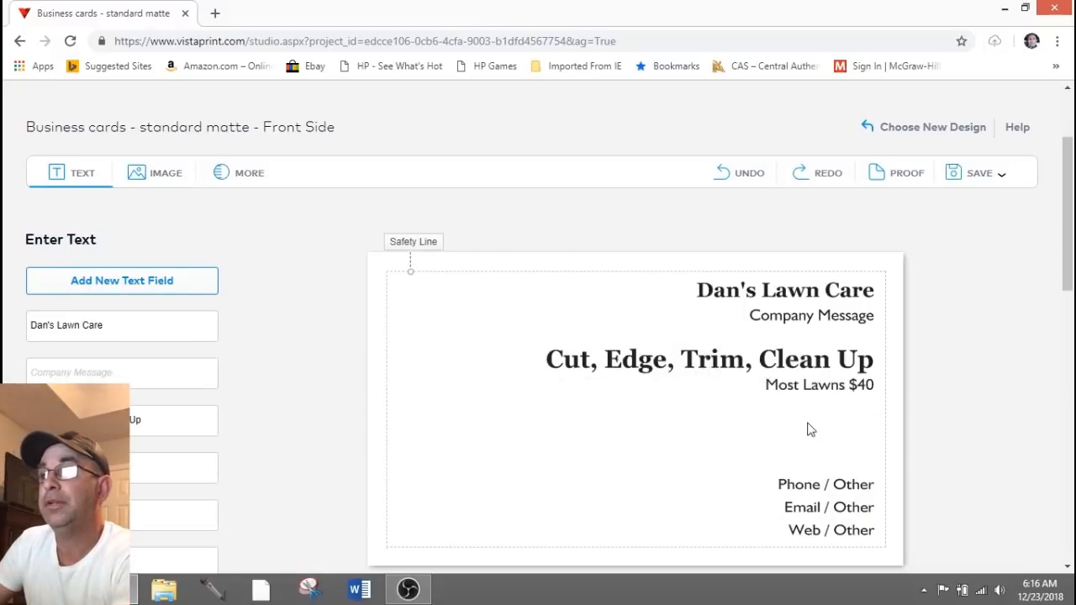
Step: Delete the Web / Other, Email / Other and Phone / Other placeholders from the card's front side
left_click(797, 529)
key("Delete")
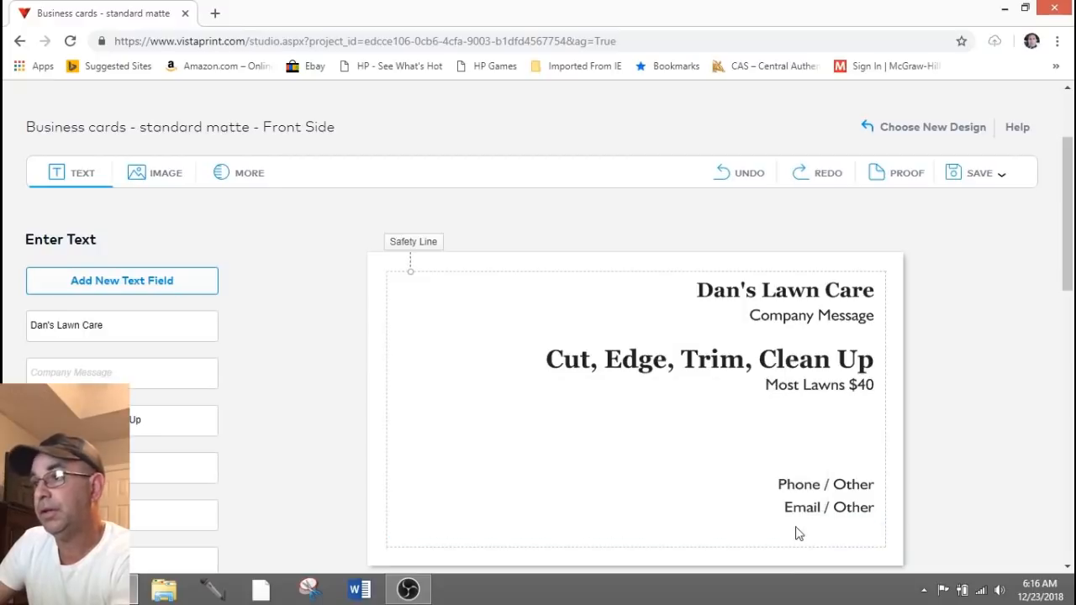
left_click(799, 513)
key("Delete")
left_click(805, 497)
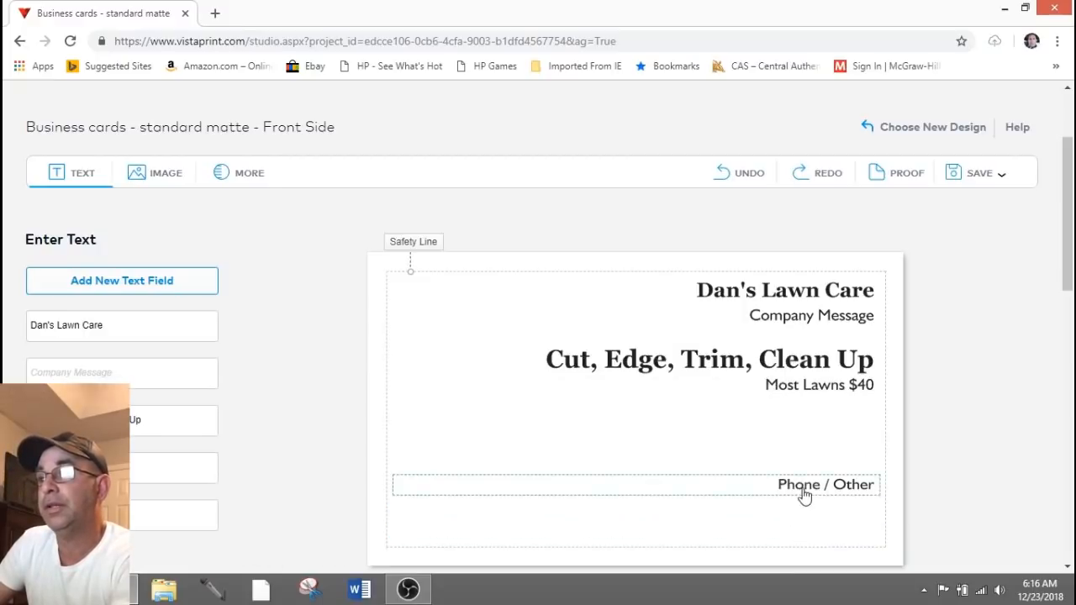
key("Delete")
Step: Shift the "Most Lawns $40" line slightly to the right and set its font size to 14
left_click(798, 395)
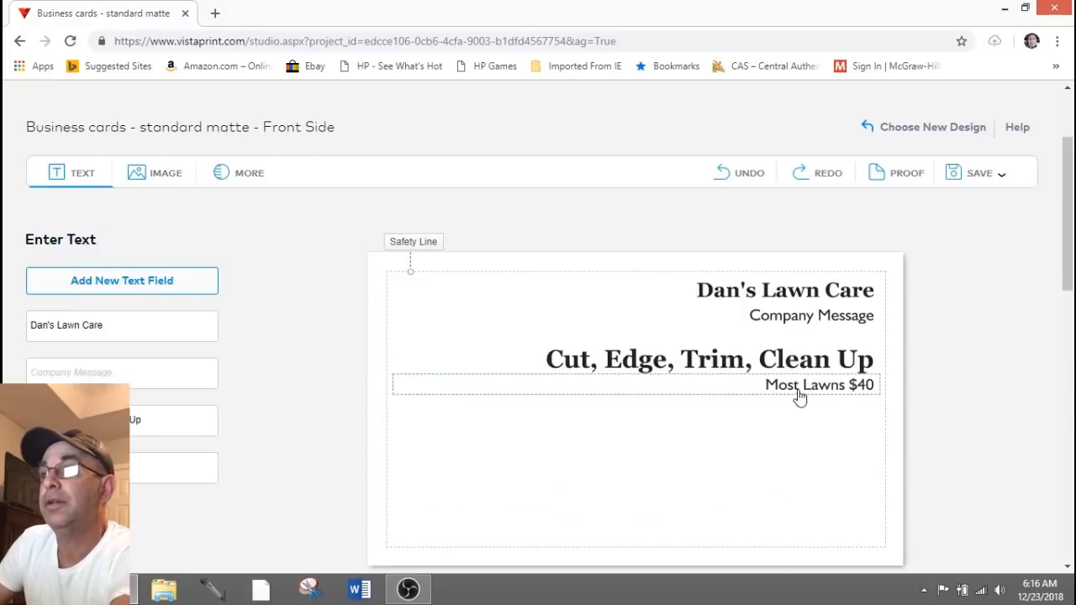
left_click_drag(796, 391, 697, 390)
left_click_drag(780, 384, 889, 384)
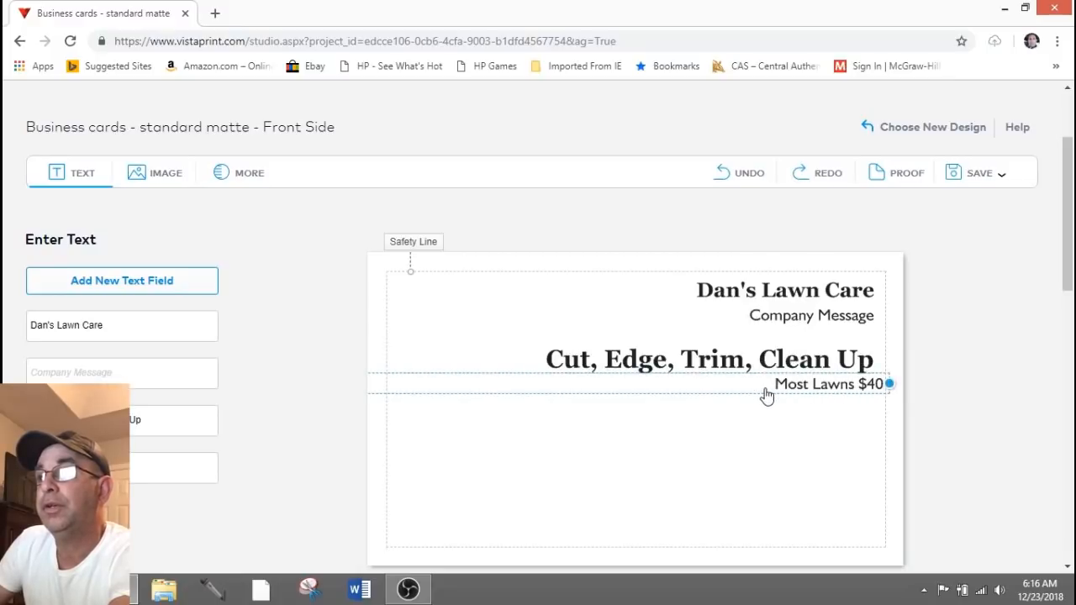
left_click(824, 391)
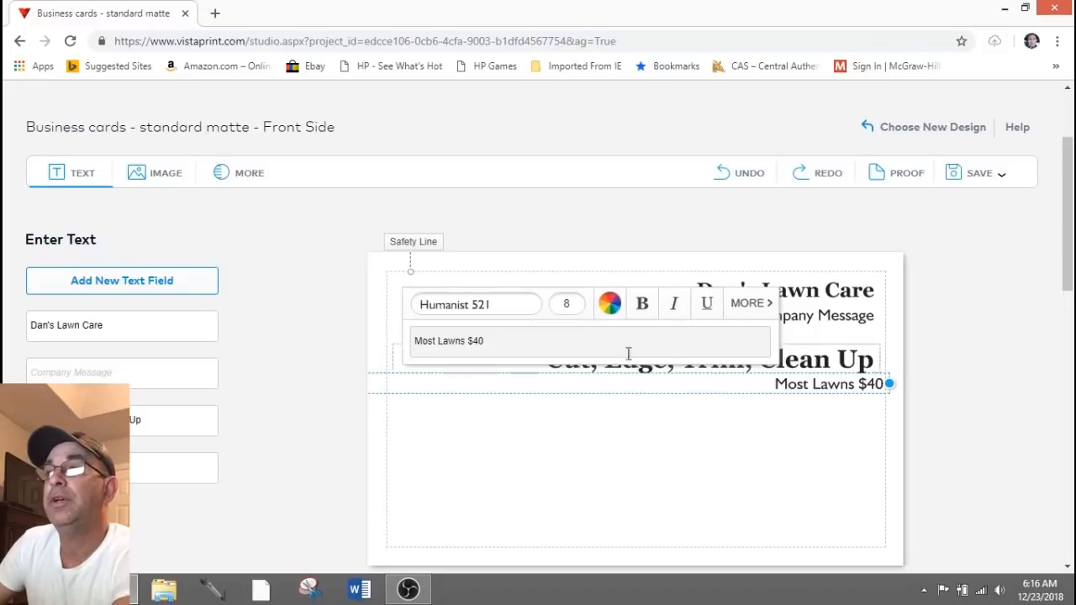
left_click(569, 306)
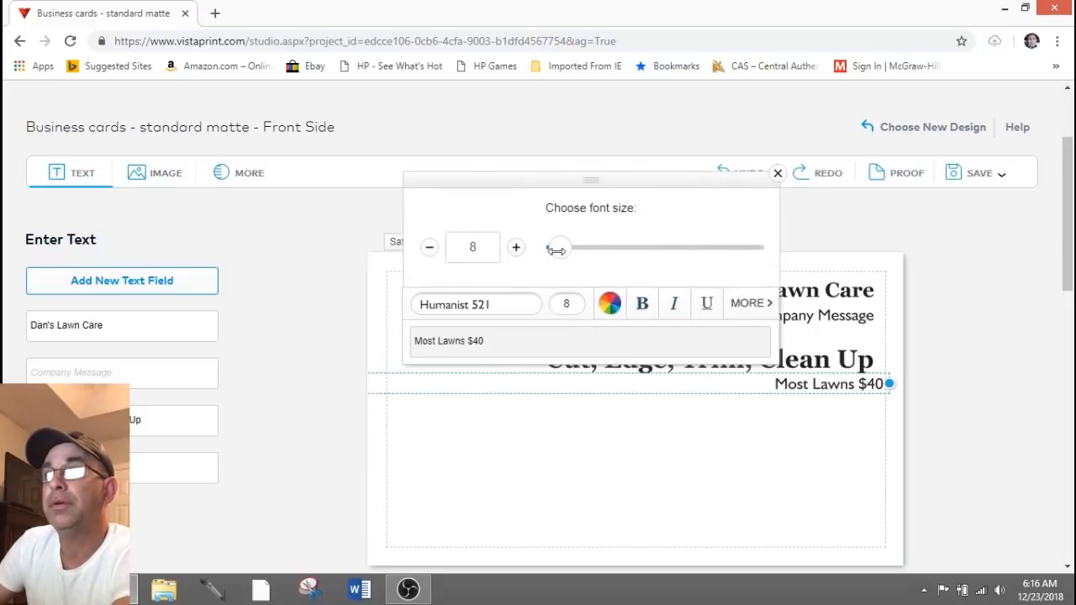
mouse_move(557, 250)
left_mouse_down()
mouse_move(580, 249)
mouse_move(560, 251)
mouse_move(569, 254)
left_mouse_up()
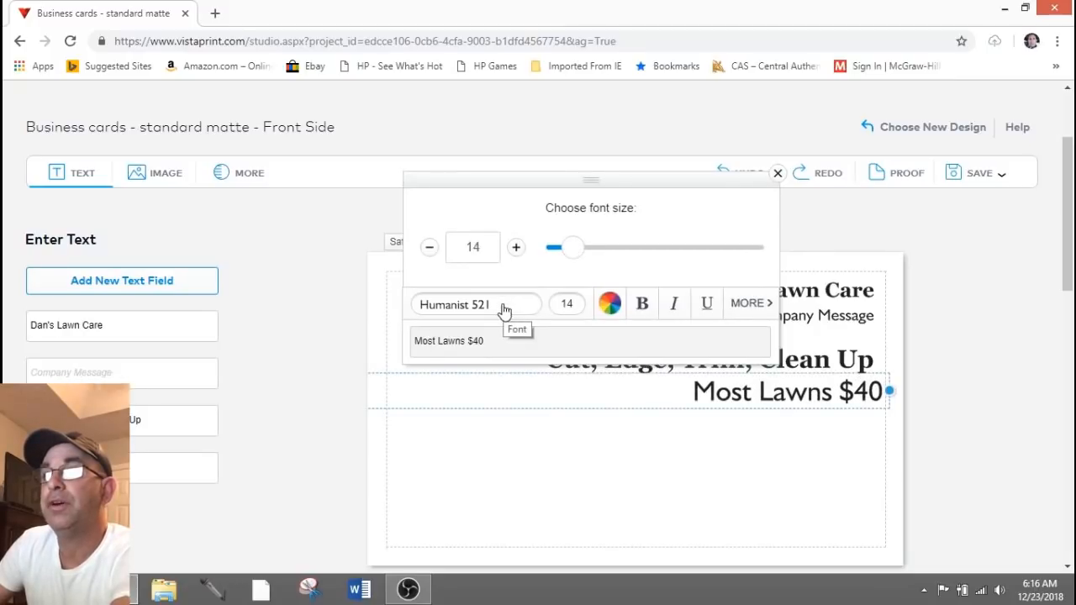
Step: Try bold and italic styling on the "Most Lawns $40" line
left_click(643, 304)
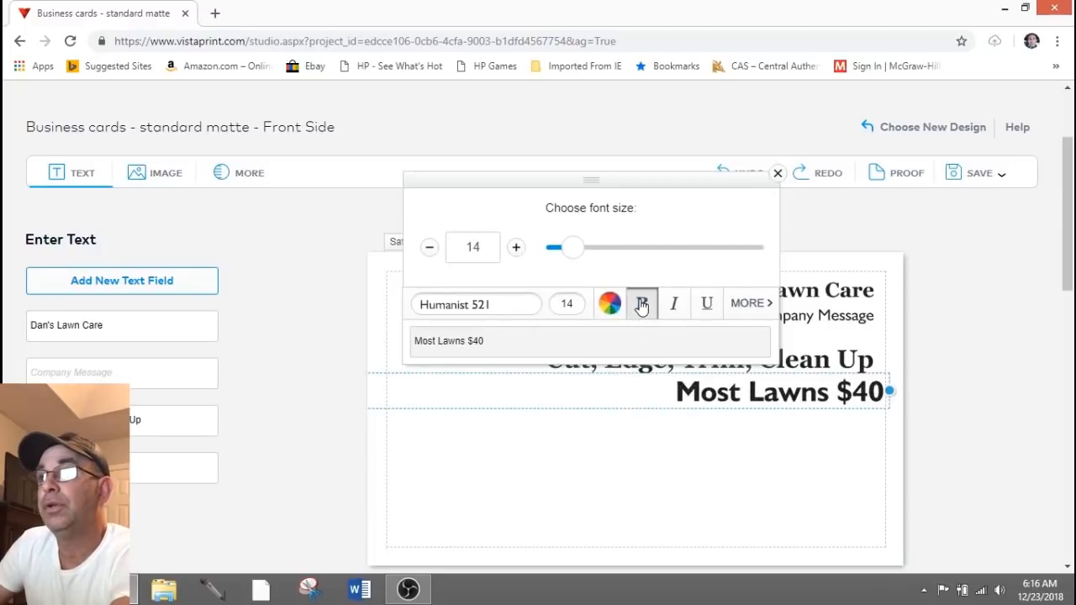
left_click(642, 305)
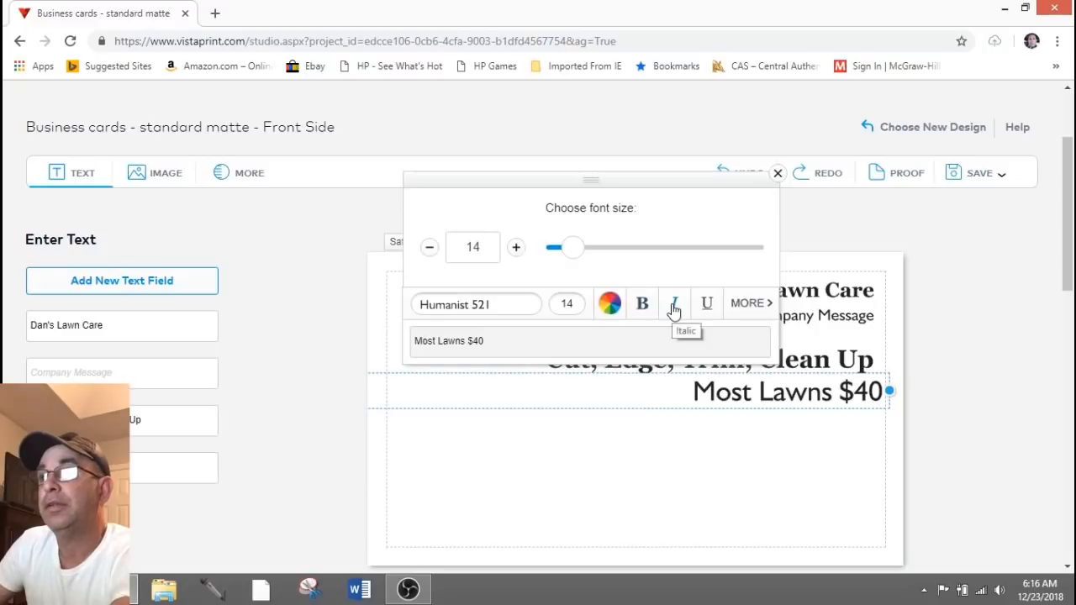
left_click(674, 305)
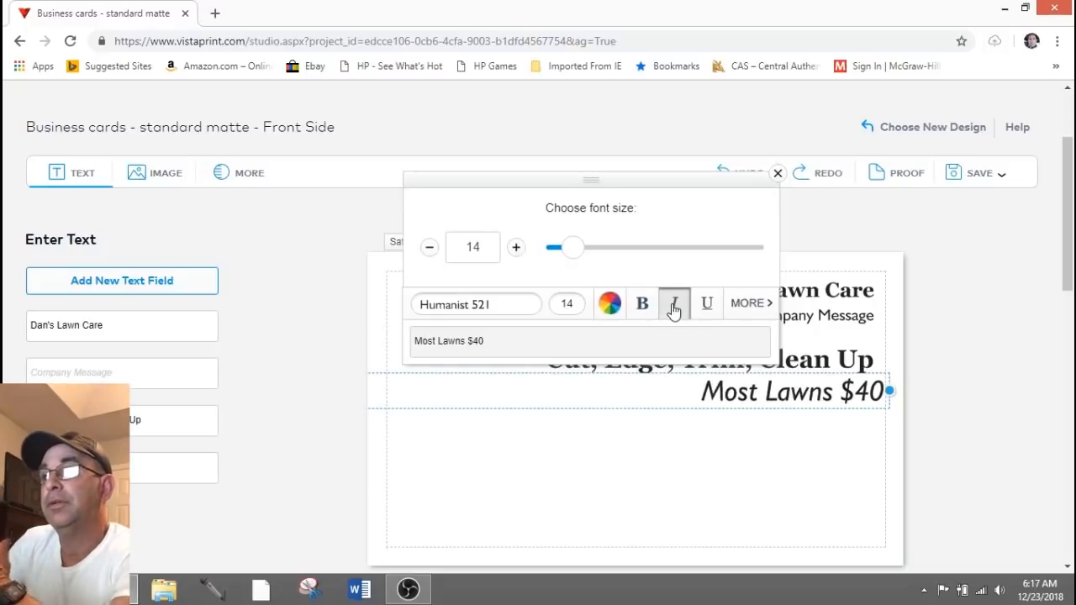
left_click(674, 306)
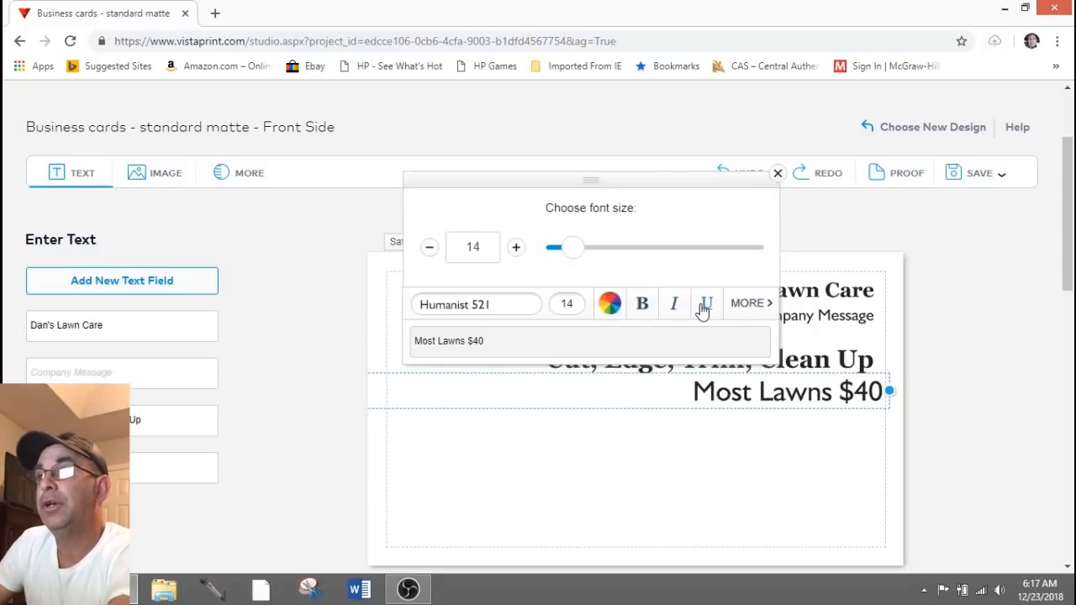
Step: Compare left and right alignment on the "Most Lawns $40" line and set it to centered
left_click(747, 312)
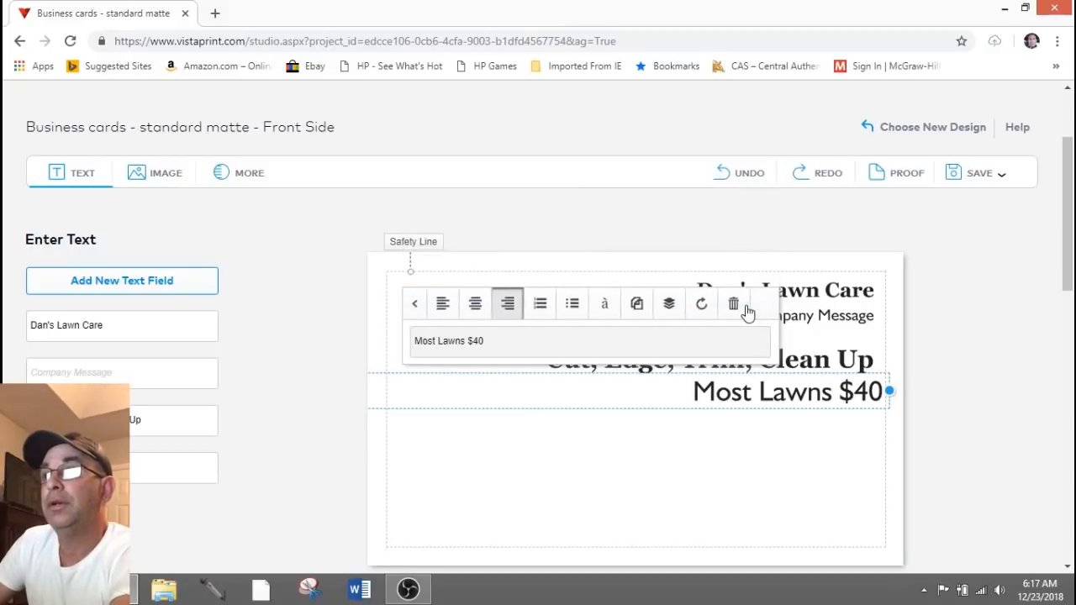
left_click(444, 306)
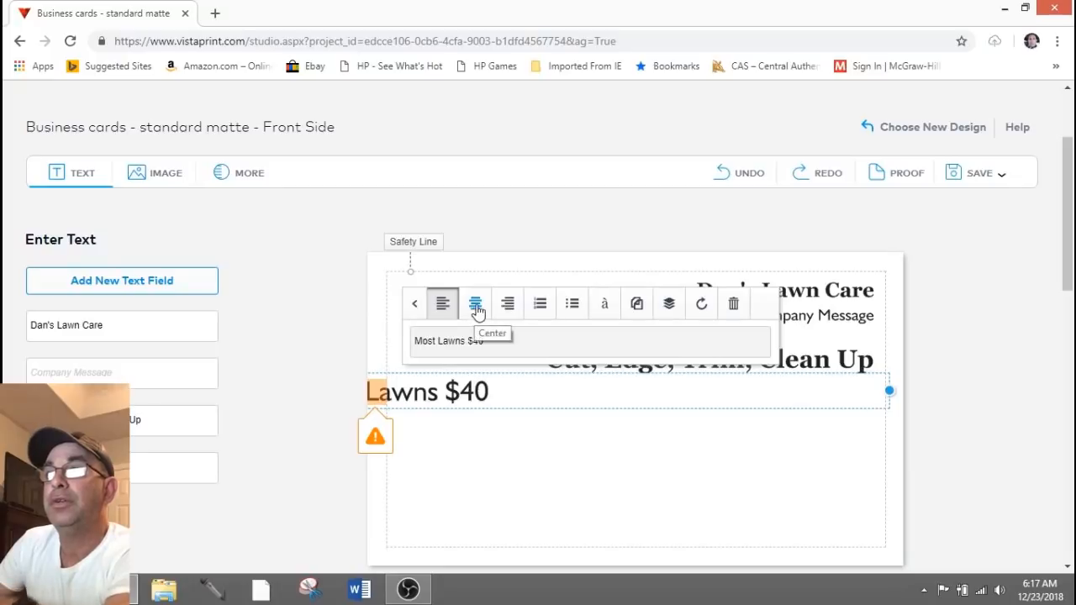
left_click(505, 309)
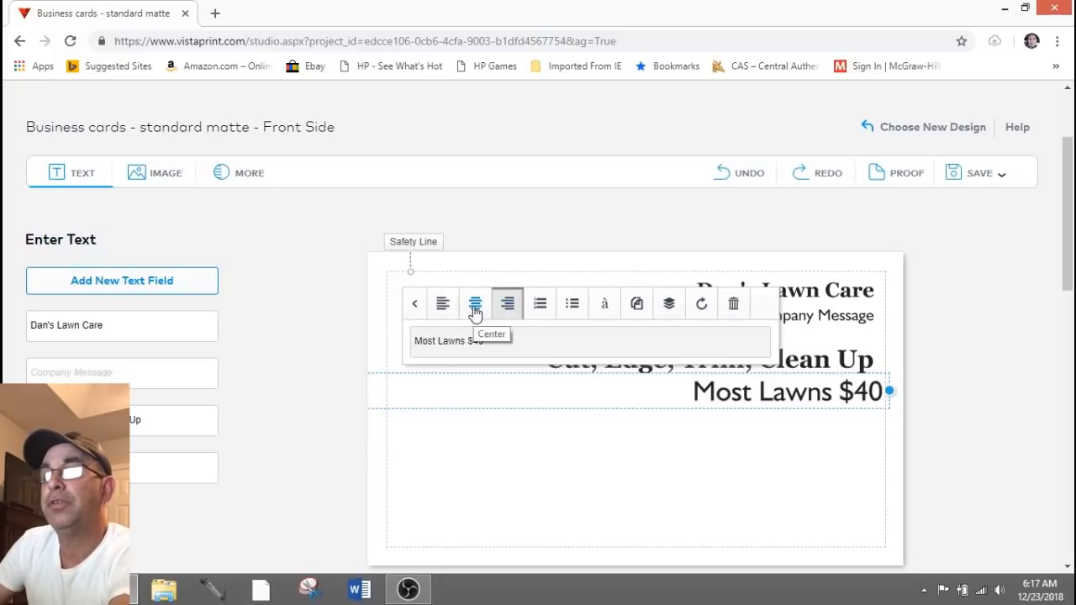
left_click(475, 309)
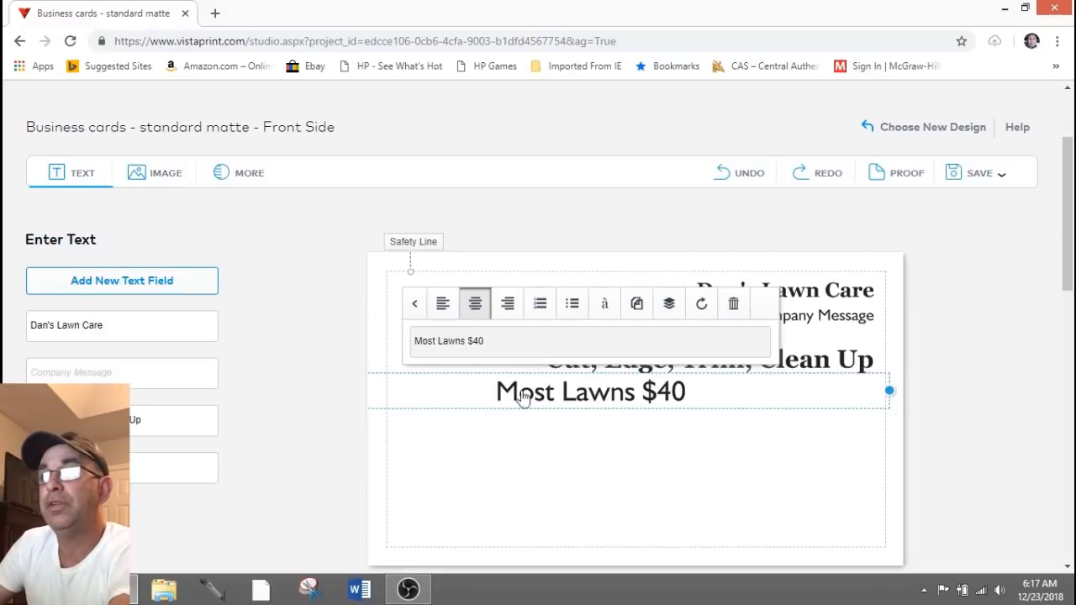
Step: Reposition the "Most Lawns $40" text box and resize it to span the card's width inside the safety line
mouse_move(733, 397)
left_mouse_down()
mouse_move(770, 403)
mouse_move(726, 399)
left_mouse_up()
left_click_drag(844, 396, 690, 395)
left_click_drag(560, 399, 684, 409)
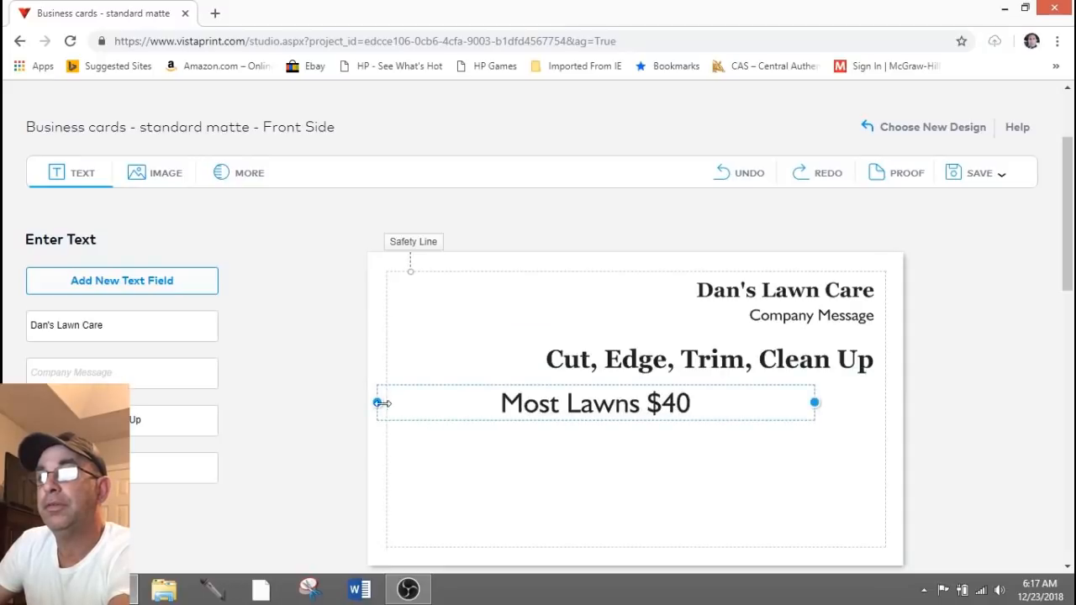
left_click_drag(562, 404, 607, 397)
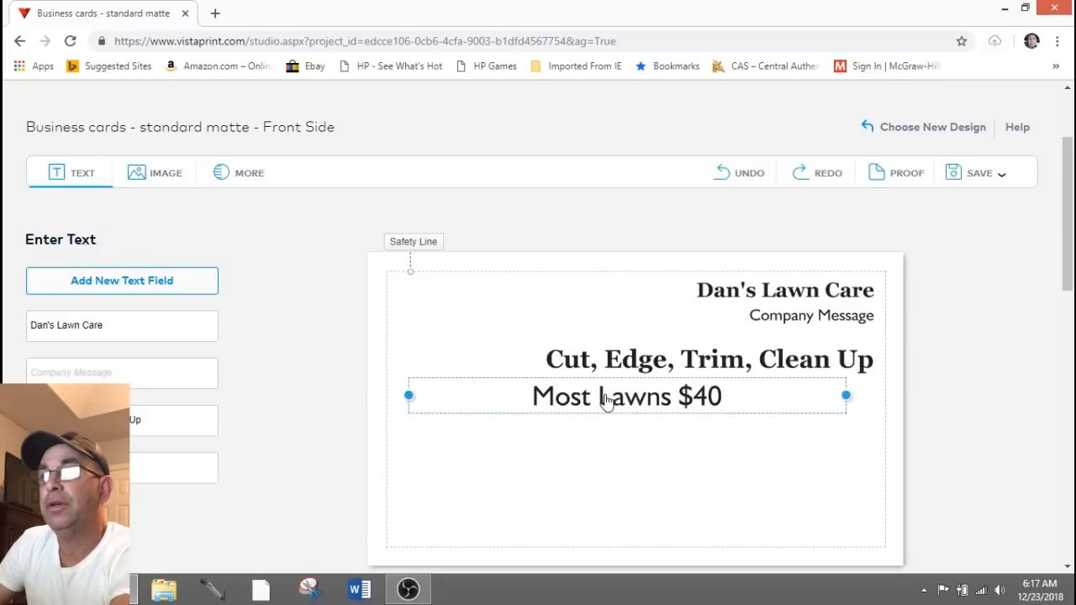
left_click_drag(409, 397, 394, 396)
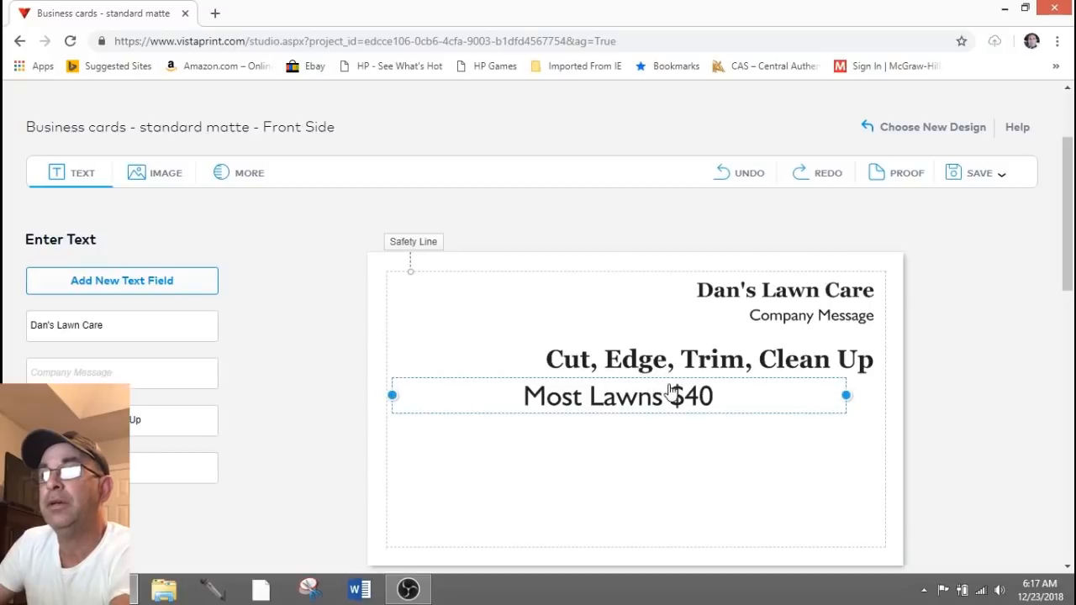
left_click_drag(845, 397, 880, 401)
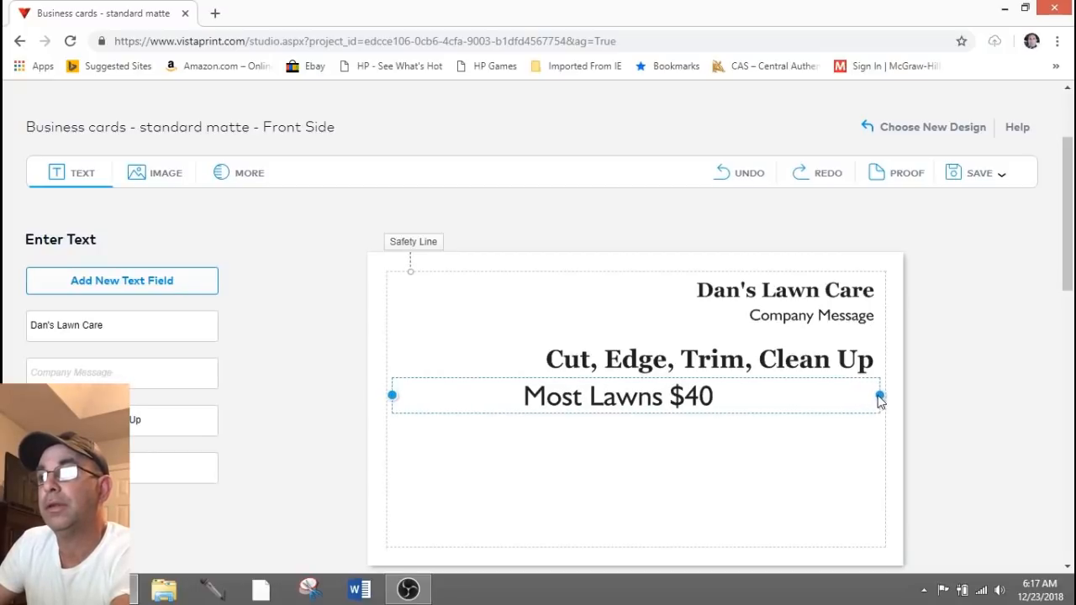
Step: Try right alignment on the "Most Lawns $40" line and switch it back to centered
left_click(670, 396)
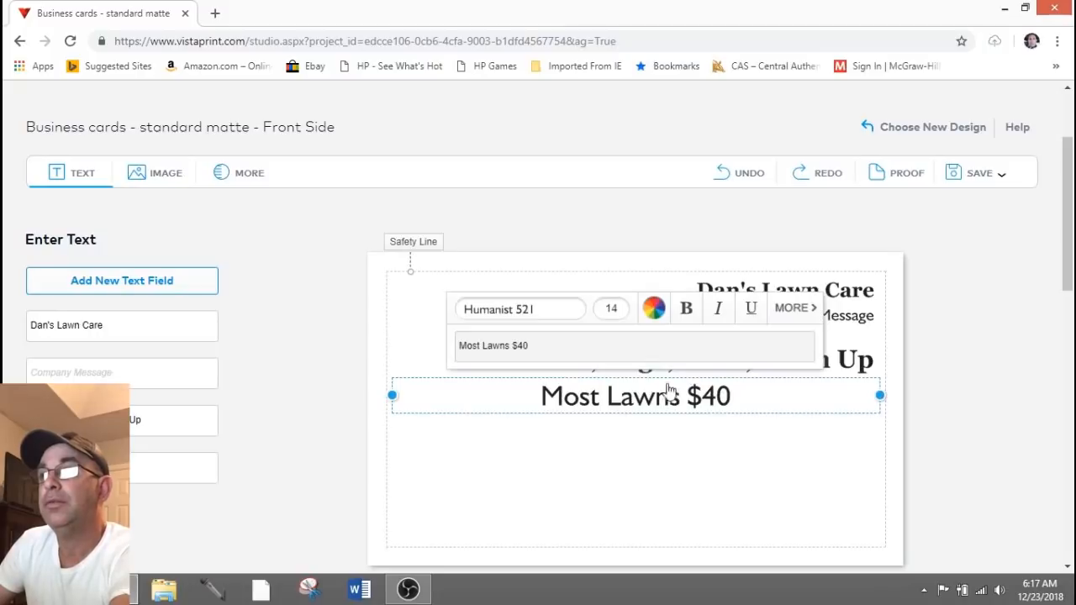
left_click(804, 309)
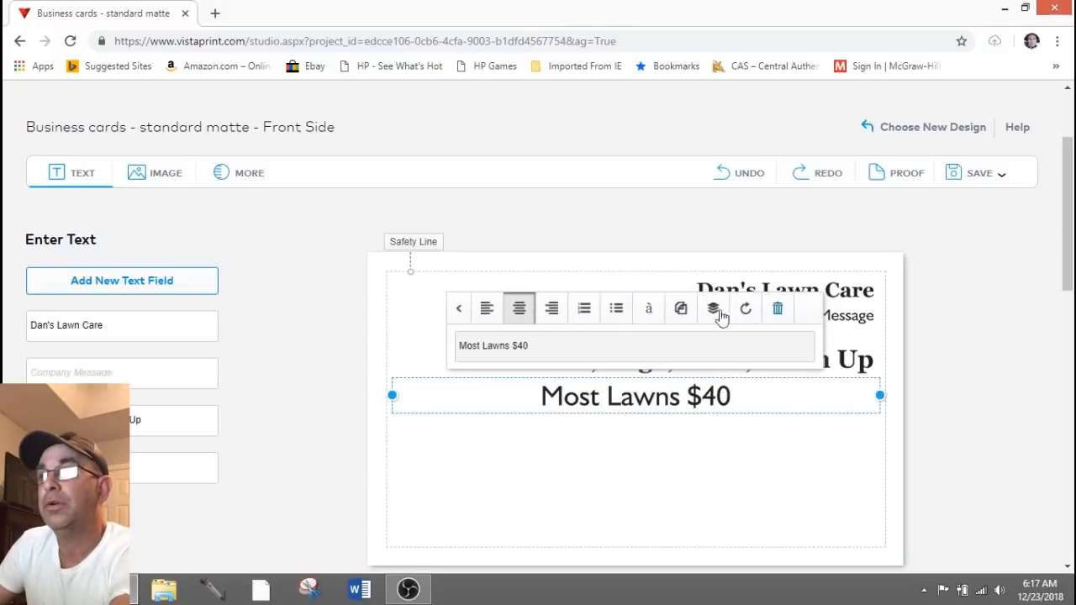
left_click(556, 318)
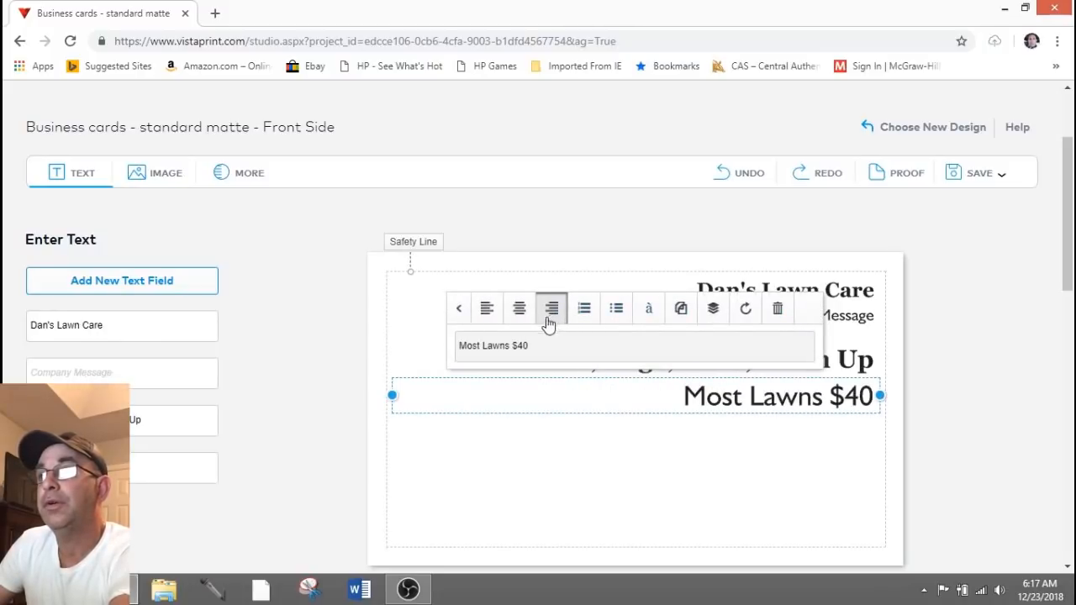
left_click(515, 315)
left_click(705, 446)
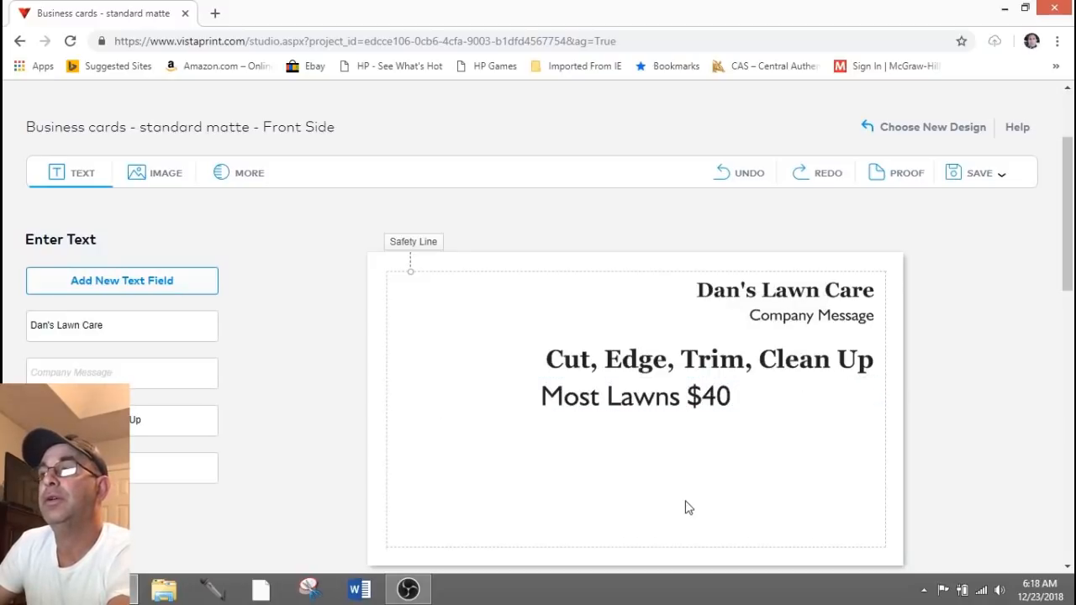
Step: Move the "Most Lawns $40" line down the card and shift the "Cut, Edge, Trim, Clean Up" line down and to the left above it
left_click(648, 412)
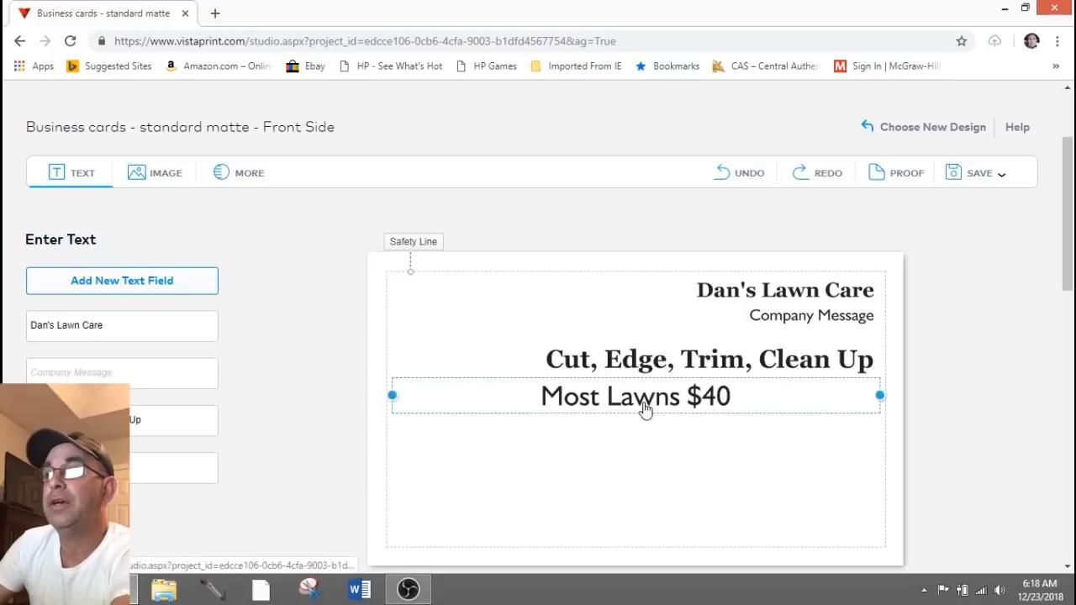
left_click_drag(644, 409, 645, 461)
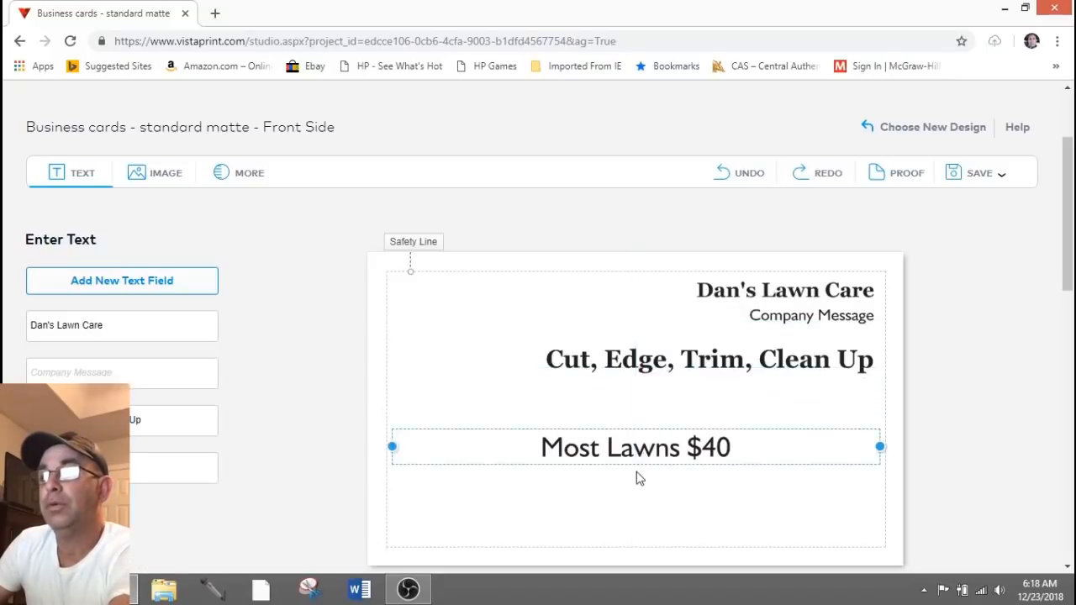
left_click(704, 370)
left_click_drag(705, 370, 694, 404)
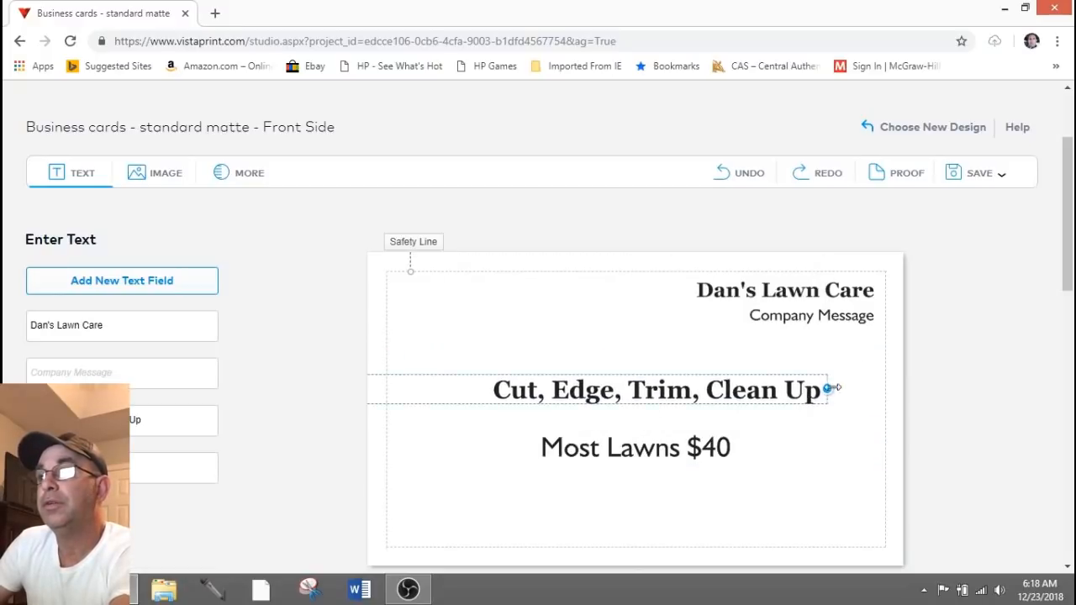
Step: Resize the "Cut, Edge, Trim, Clean Up" text box to span the card's width inside the safety line
left_click_drag(829, 389, 714, 390)
left_click_drag(580, 397, 684, 399)
left_click_drag(443, 389, 391, 391)
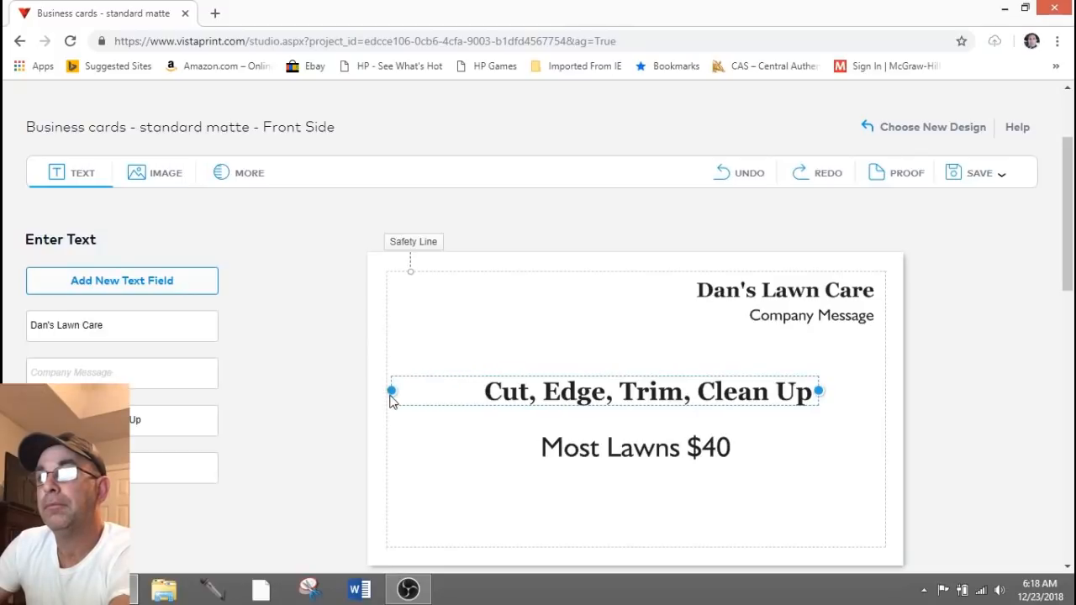
left_click_drag(818, 391, 880, 391)
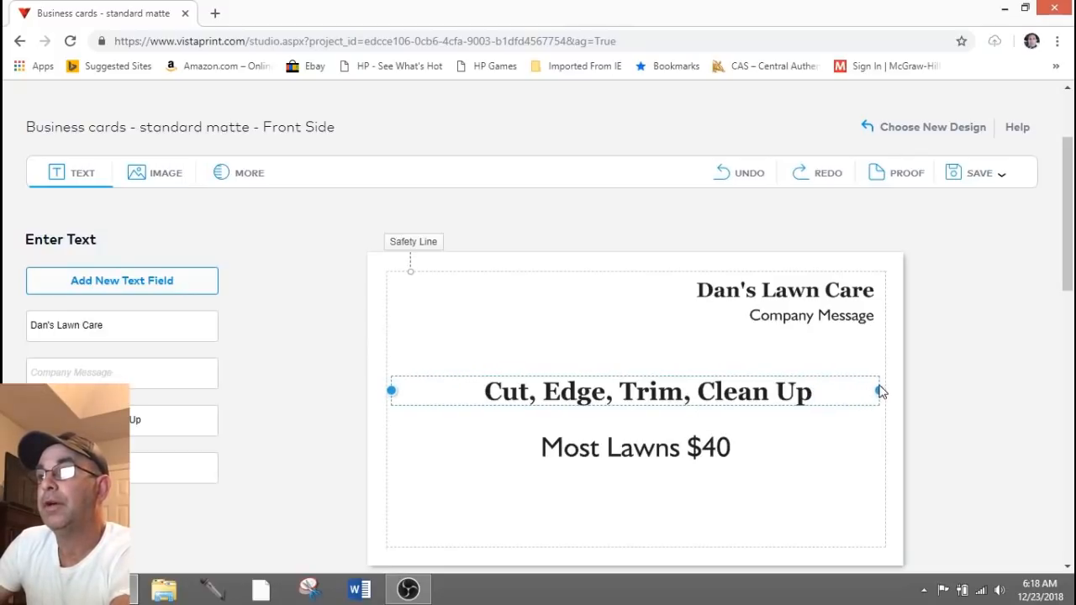
Step: Center the "Cut, Edge, Trim, Clean Up" text in its box and move it slightly closer to the price line
left_click(685, 397)
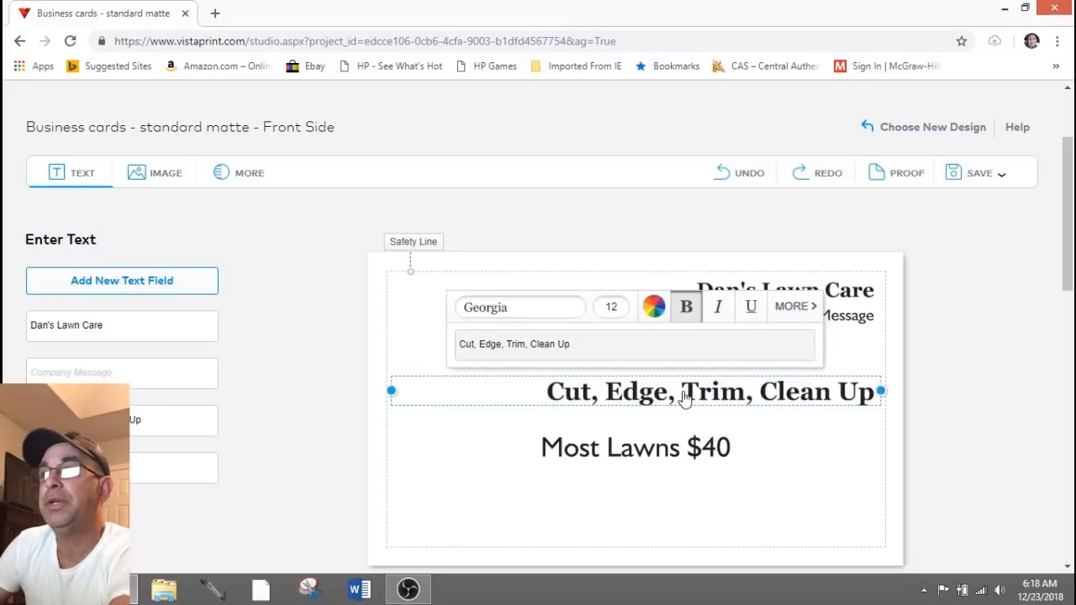
left_click(798, 307)
left_click(521, 310)
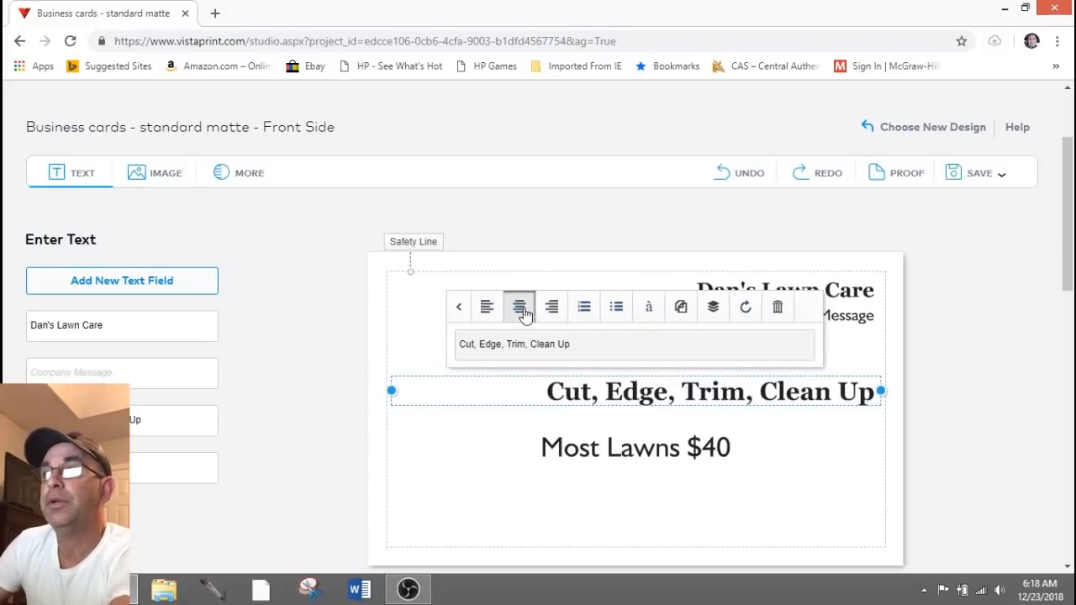
left_click_drag(648, 402, 646, 409)
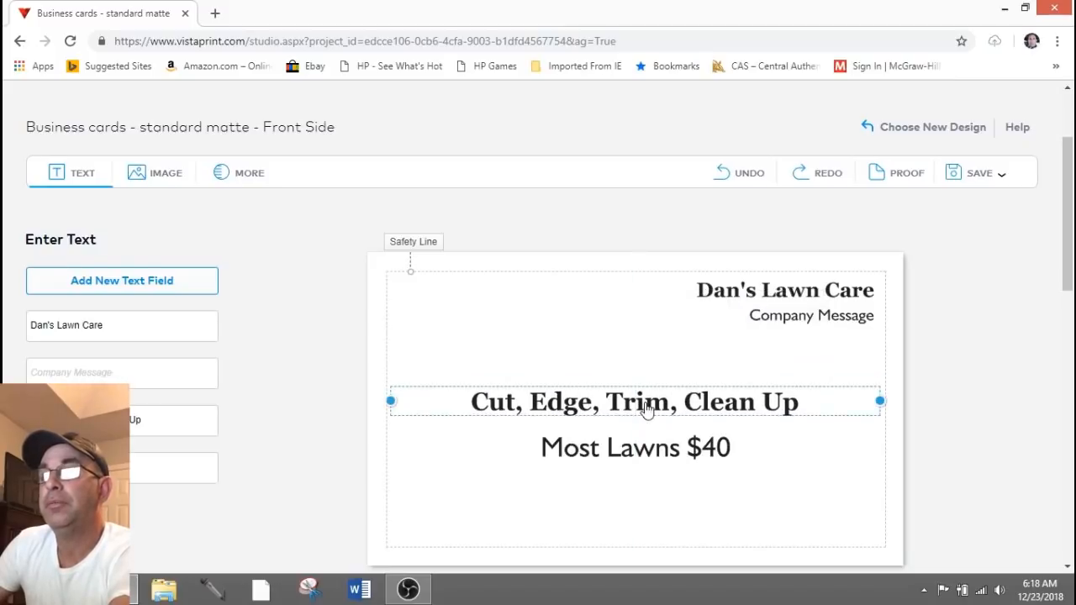
Step: Change the "Most Lawns $40" text color to bright red from the full color palette
left_click(648, 448)
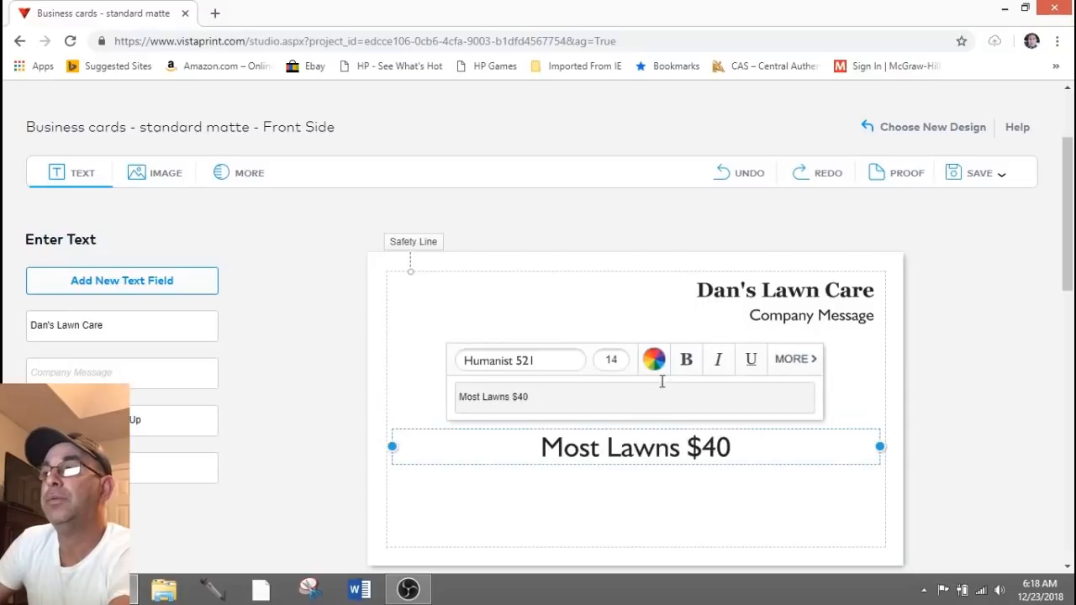
left_click(655, 360)
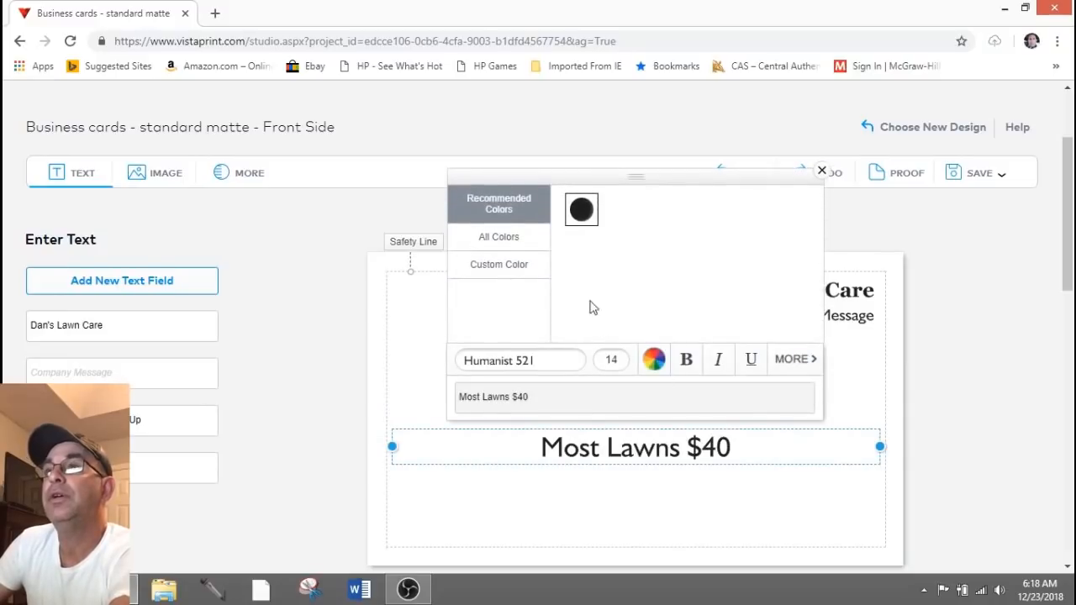
left_click(499, 242)
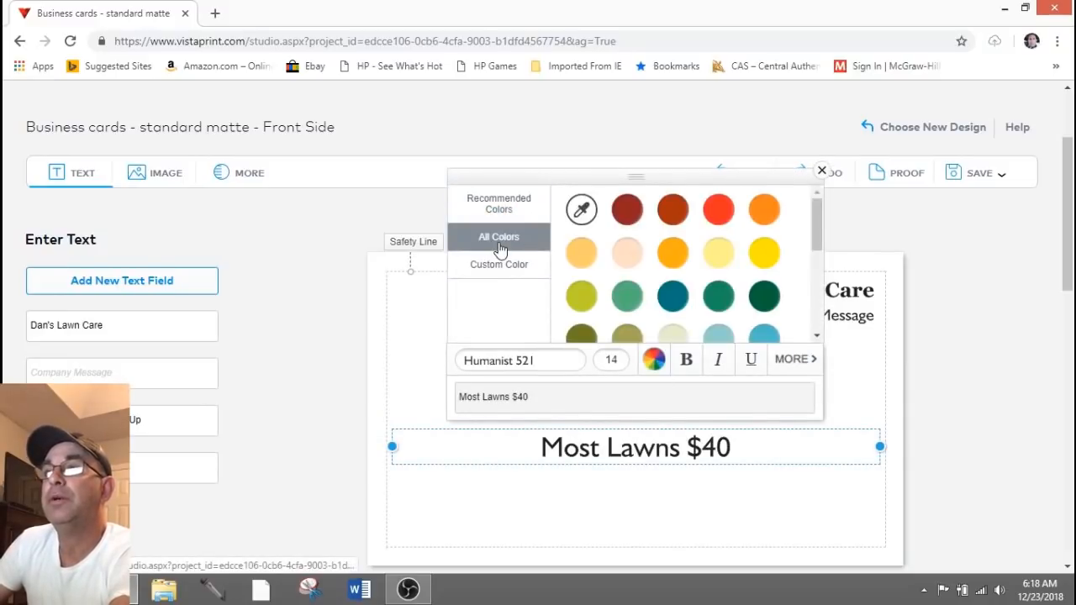
left_click(719, 210)
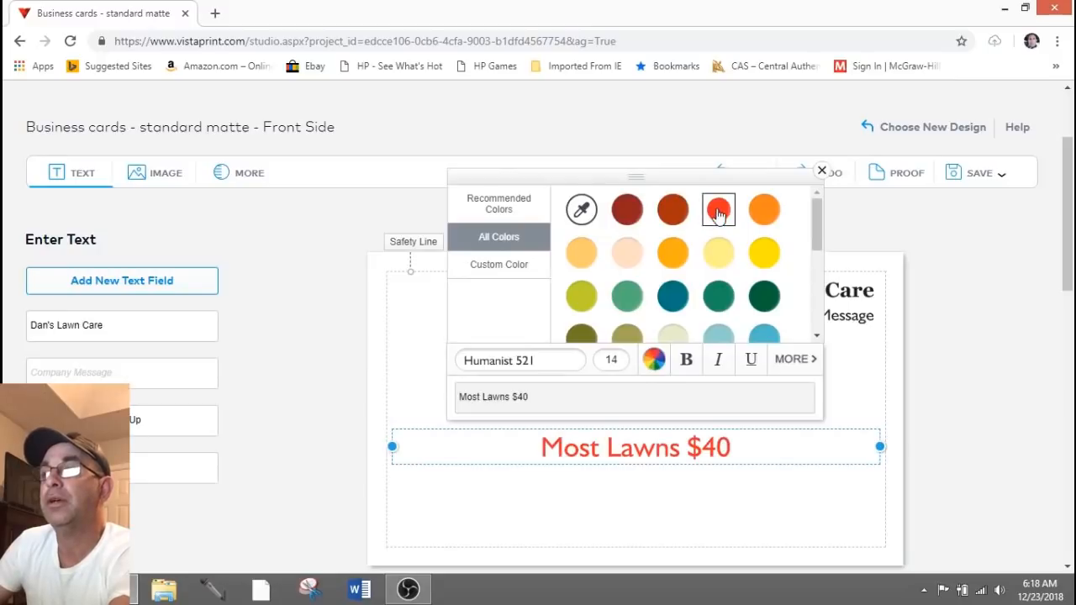
left_click(707, 490)
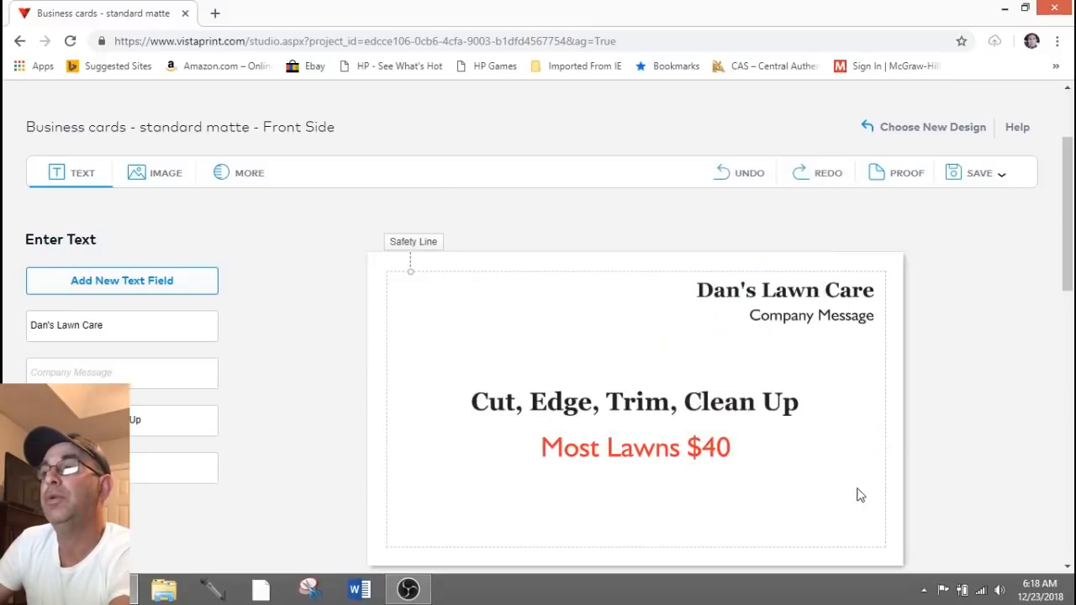
Step: Nudge the "Cut, Edge, Trim, Clean Up" line slightly lower and delete the Company Message placeholder
left_click_drag(654, 409, 646, 412)
left_click(761, 316)
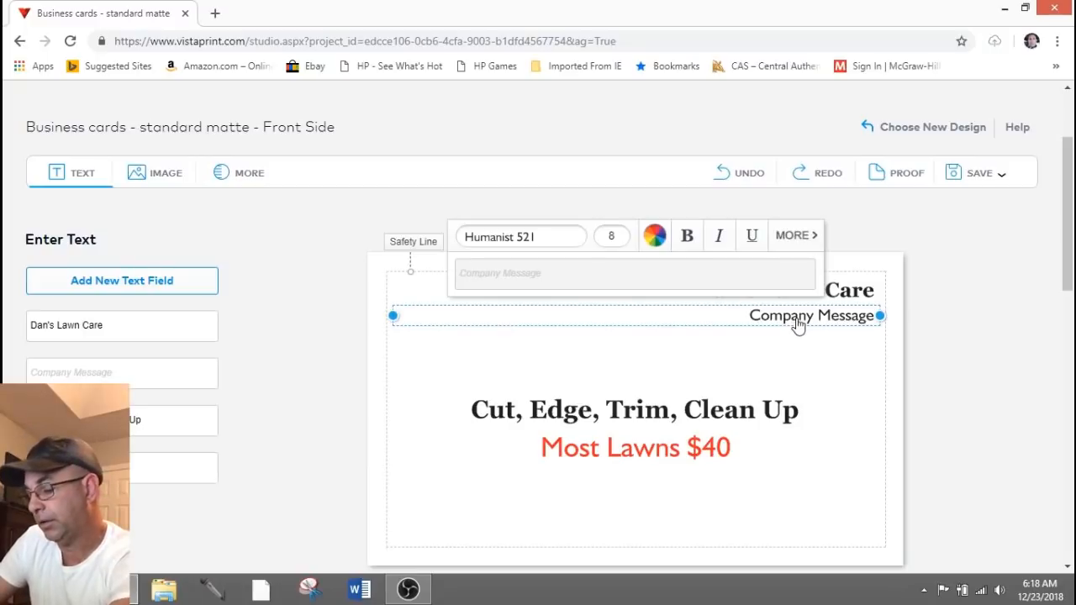
key("Delete")
Step: Move the "Dan's Lawn Care" line slightly down and resize its box to span the card's width inside the safety line
left_click_drag(778, 300, 654, 324)
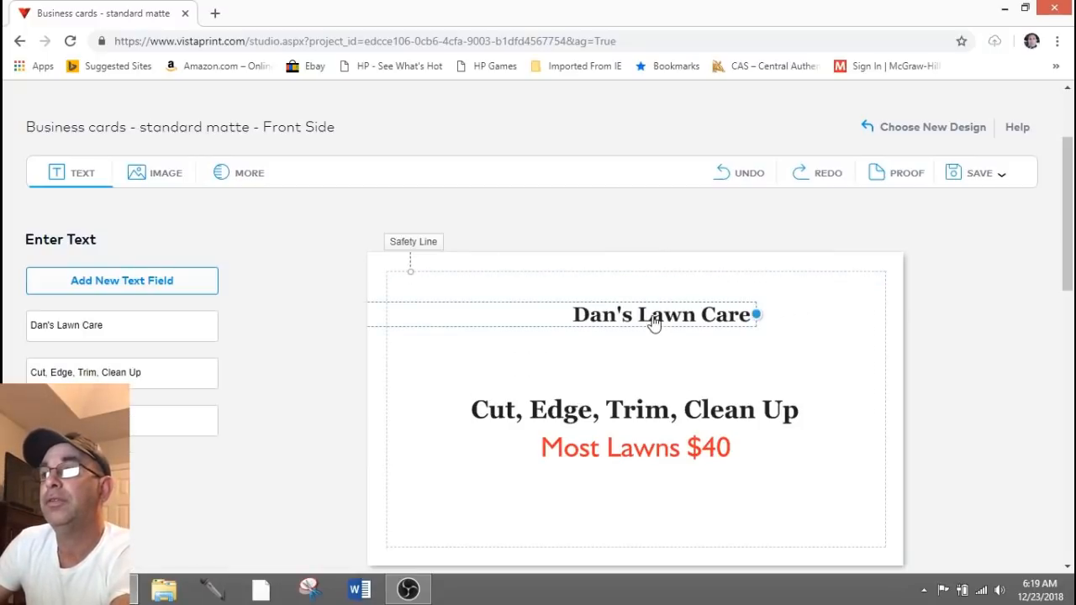
left_click_drag(757, 314, 597, 315)
left_click_drag(503, 322, 701, 319)
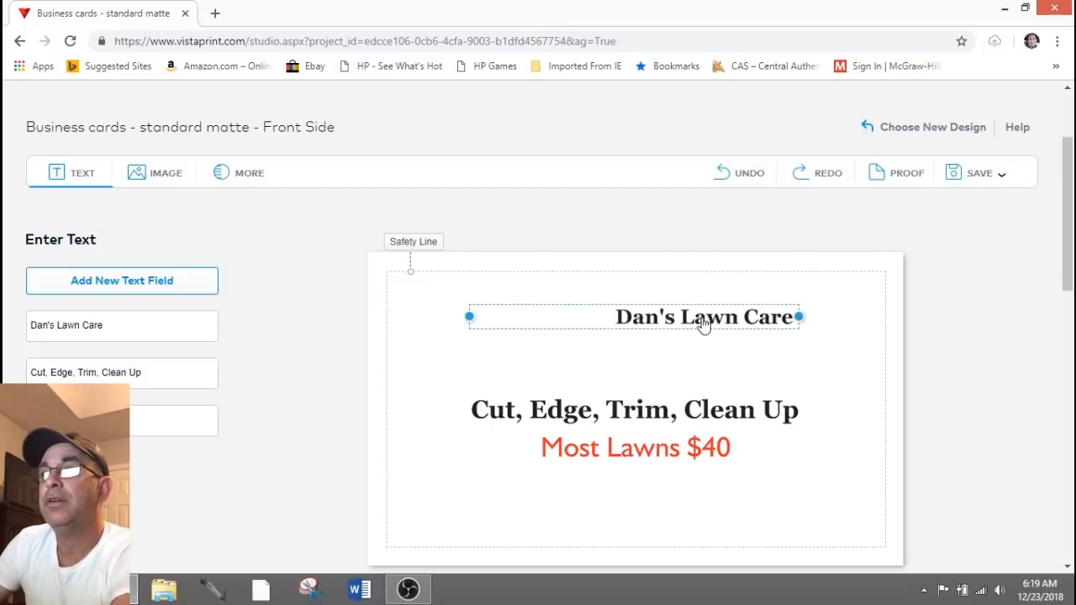
left_click_drag(457, 324, 396, 326)
left_click_drag(798, 316, 878, 317)
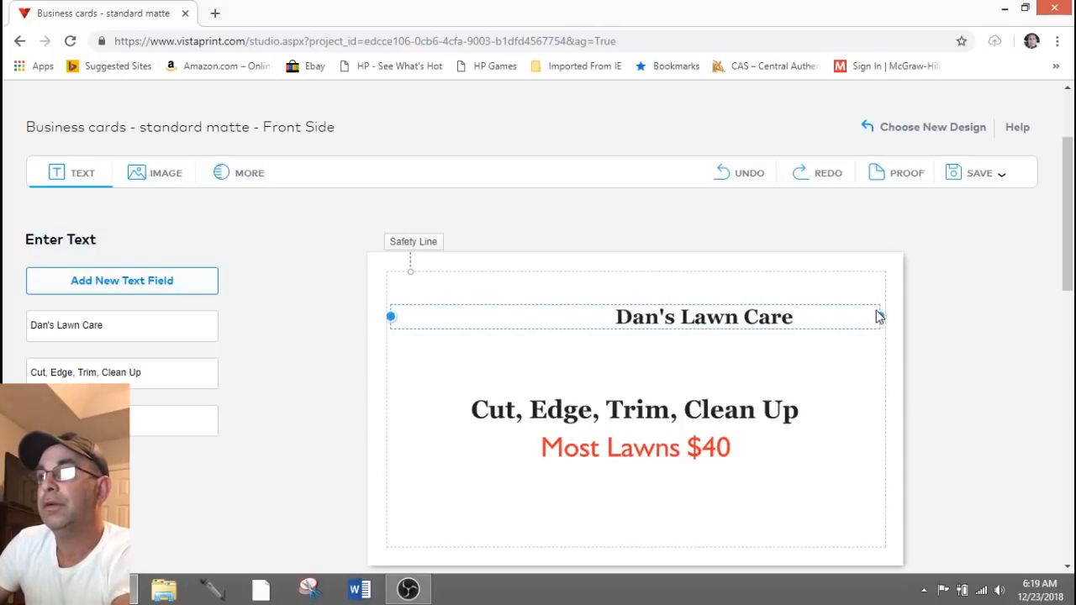
Step: Center the "Dan's Lawn Care" text within its box
left_click(732, 322)
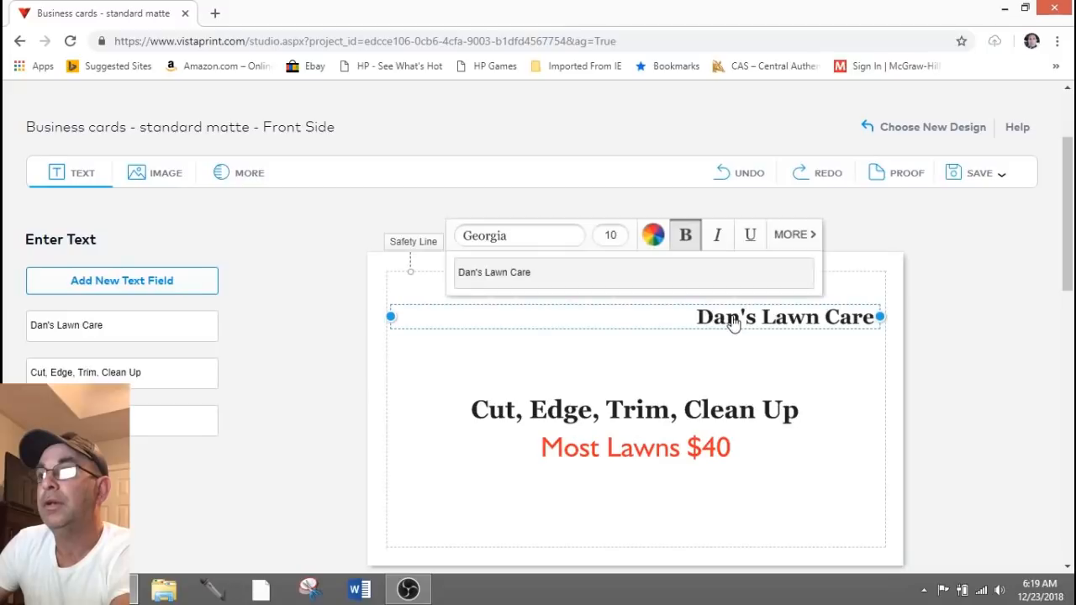
left_click(793, 235)
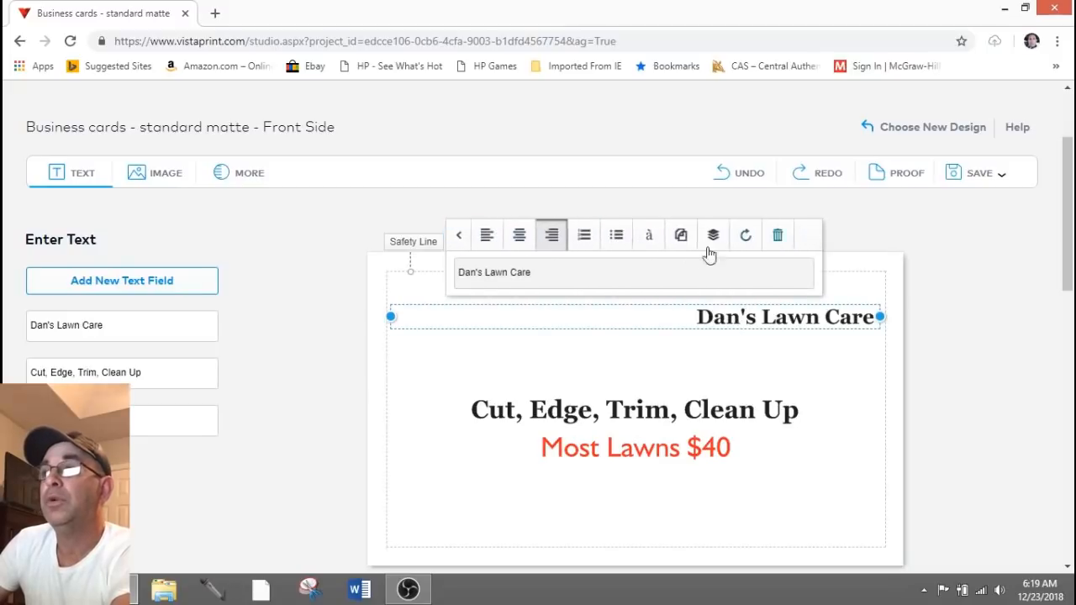
left_click(518, 237)
Step: Enlarge the "Dan's Lawn Care" text to font size 22
left_click(580, 326)
left_click(618, 242)
left_click_drag(620, 185, 648, 192)
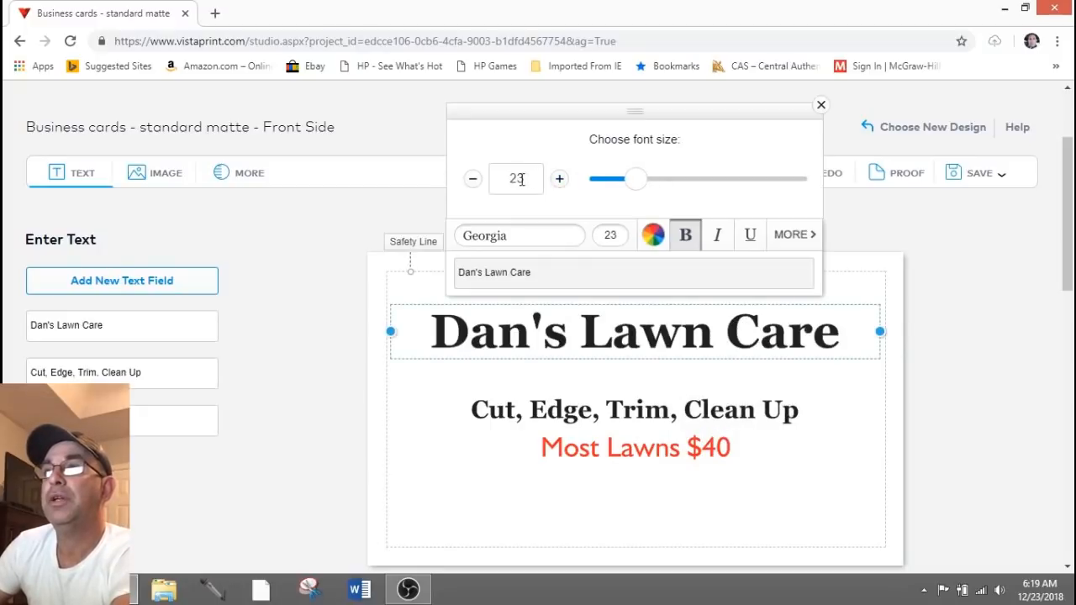
left_click(471, 181)
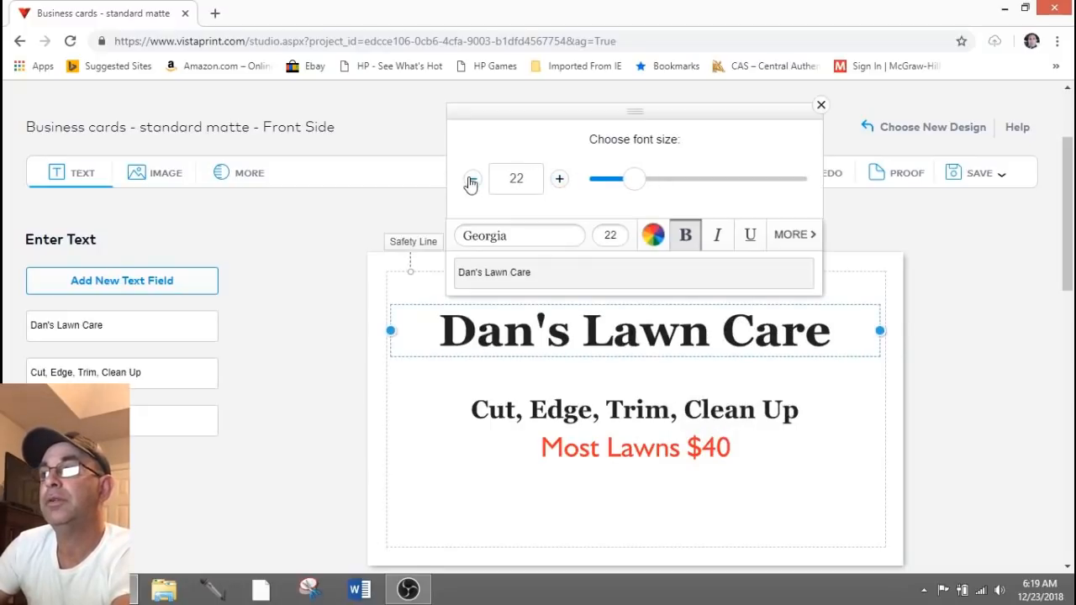
left_click(624, 377)
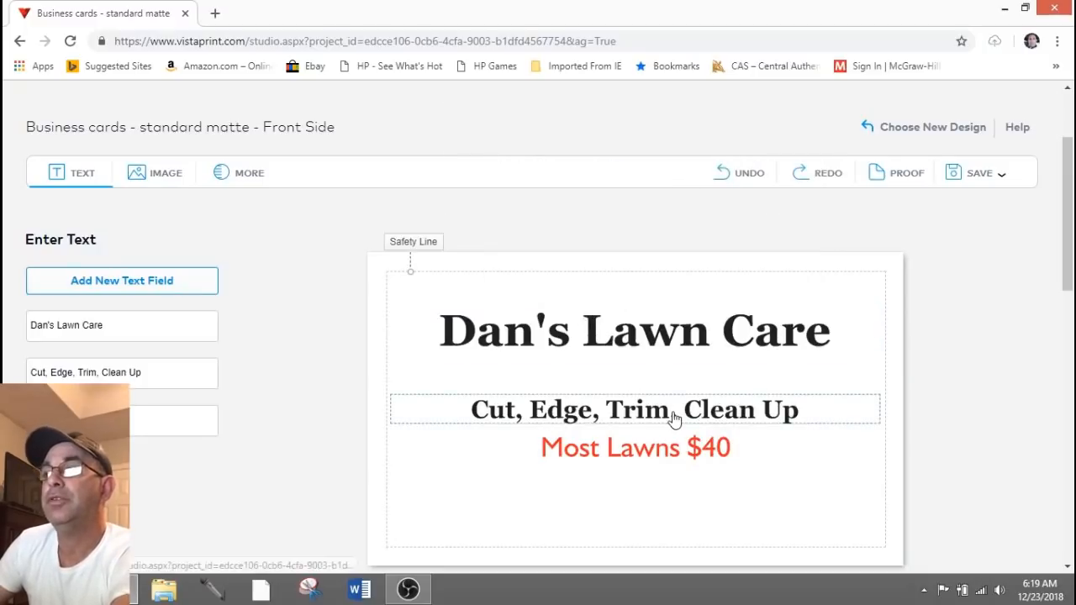
Step: Move the "Cut, Edge, Trim, Clean Up" line up close beneath the business name and nudge "Most Lawns $40" slightly higher
left_click_drag(676, 420, 677, 392)
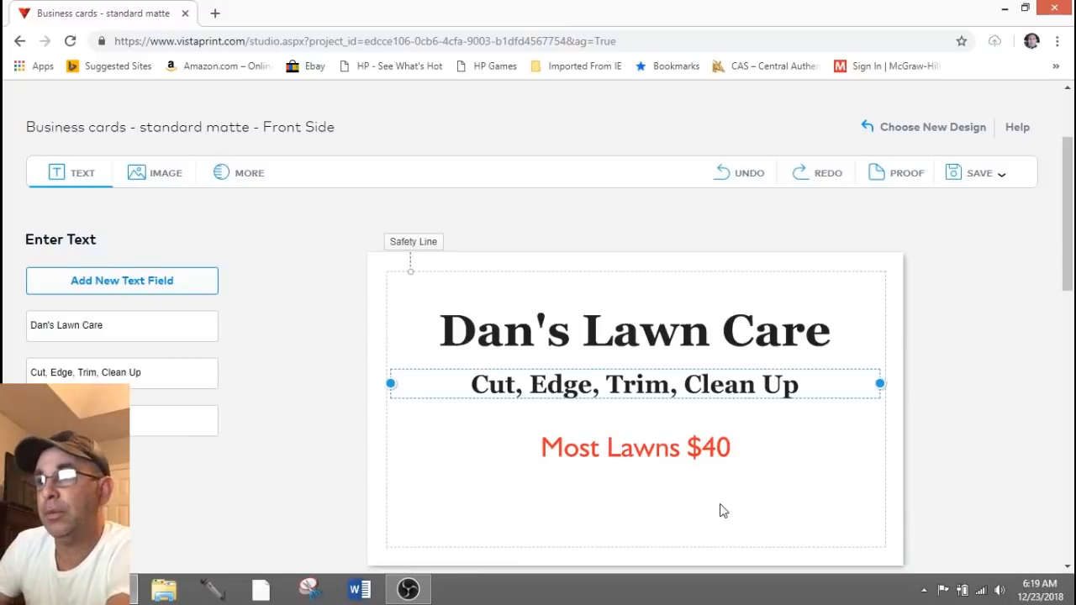
left_click_drag(670, 459, 671, 452)
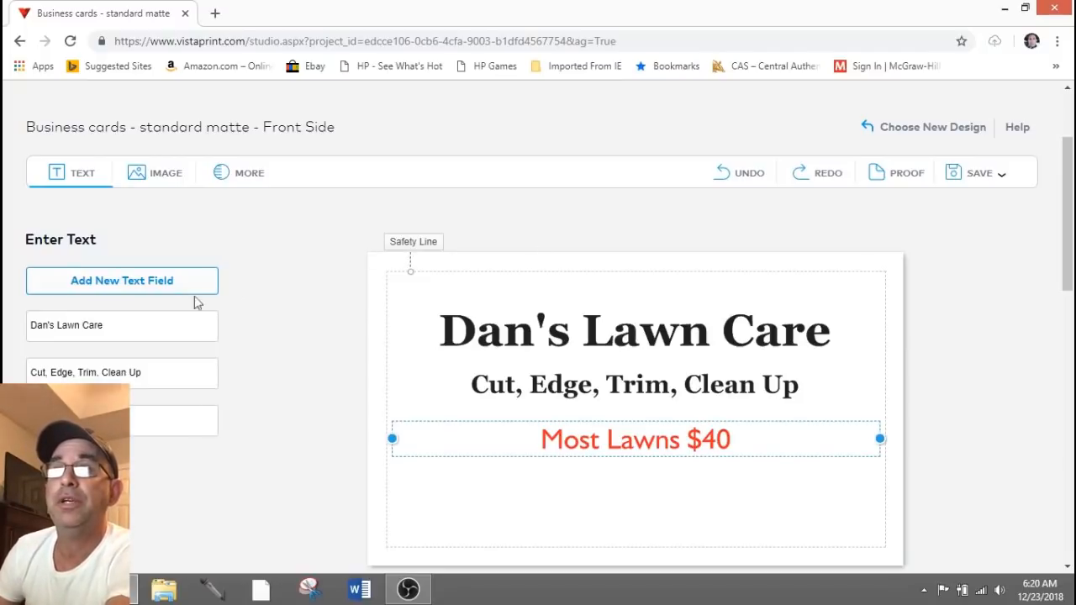
Step: Add a new text field, place it below the "Most Lawns $40" line and open its text for entry
left_click(124, 289)
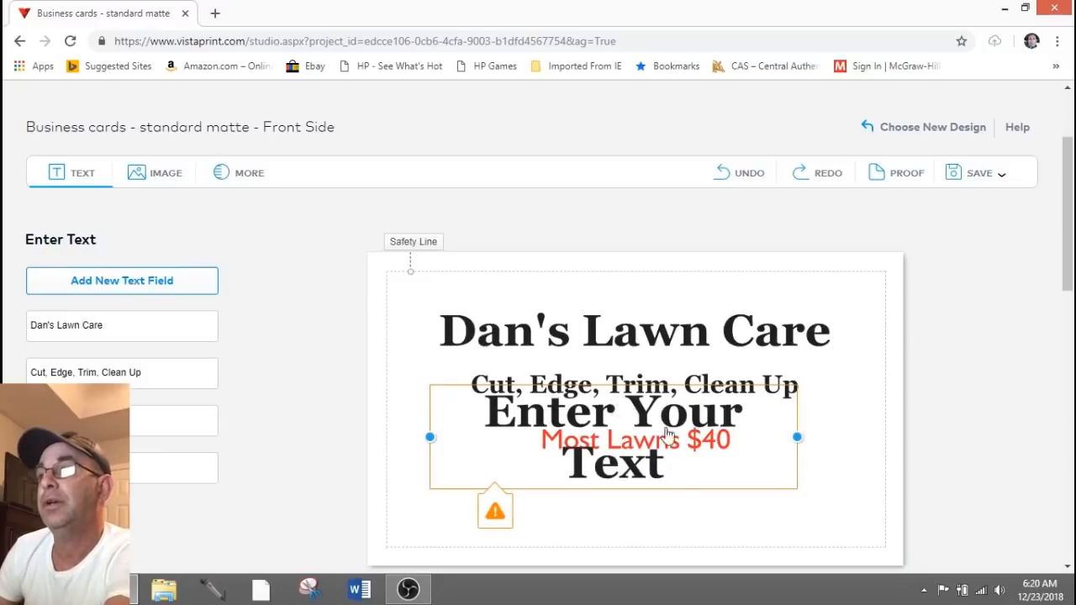
left_click_drag(740, 464, 763, 529)
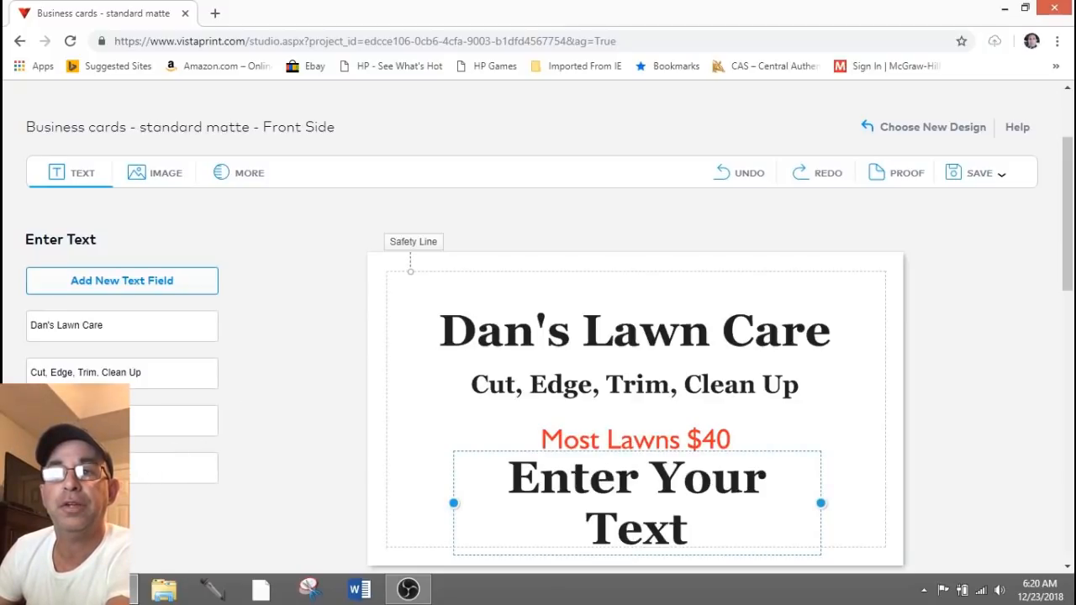
left_click(109, 469)
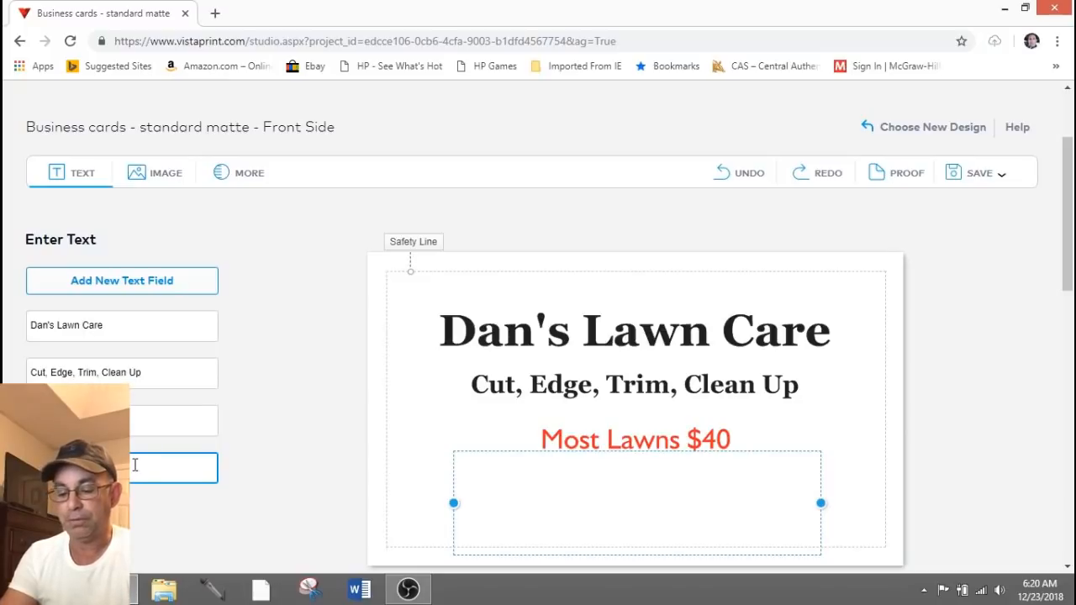
type("(12-")
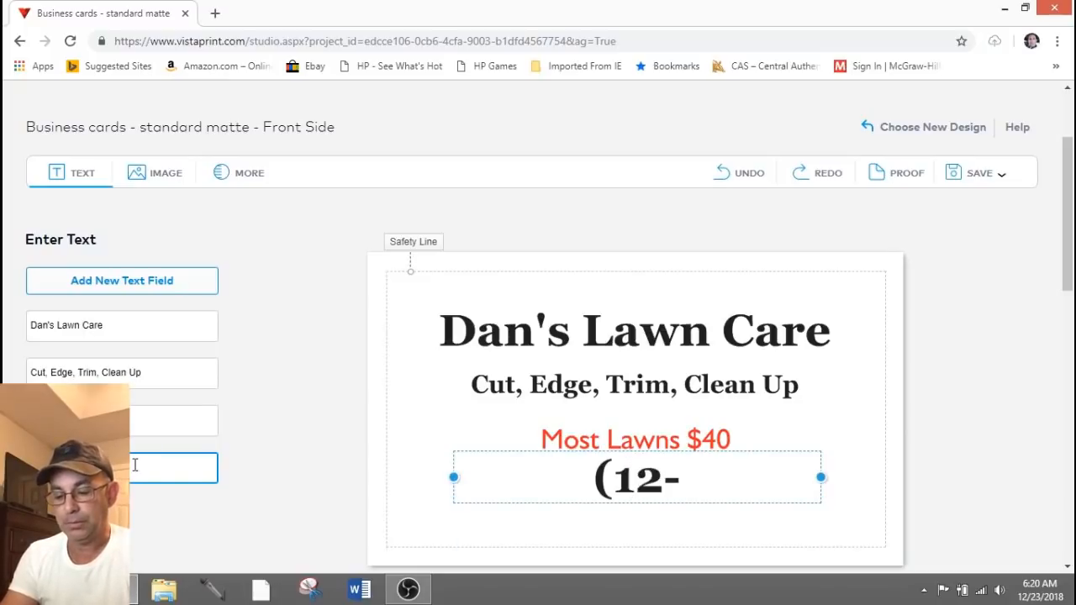
type(" 555")
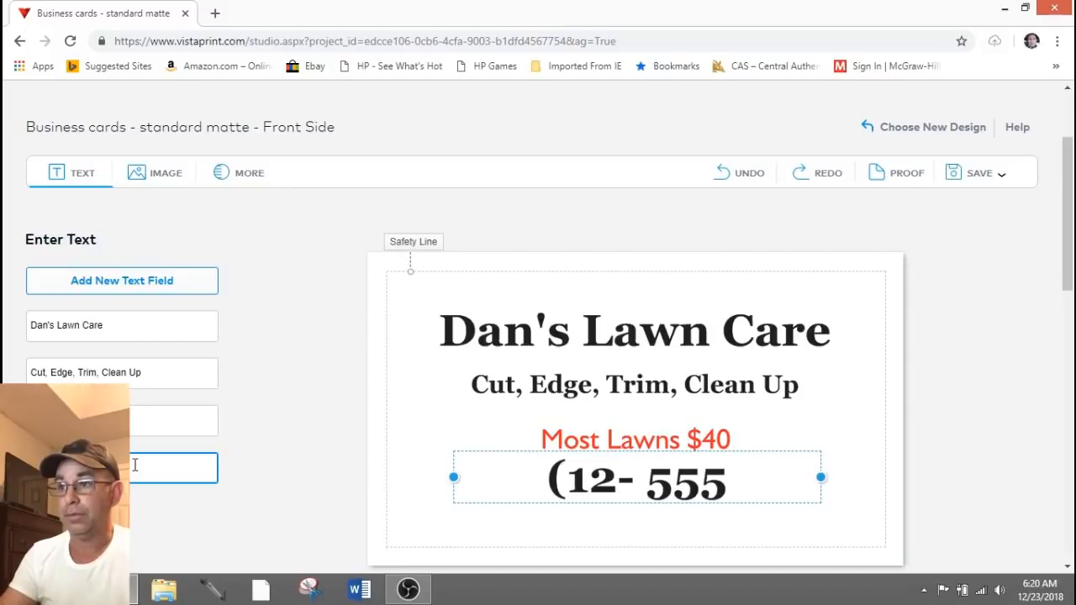
key("BackSpace")
key("BackSpace")
key("BackSpace")
key("BackSpace")
key("BackSpace")
key("BackSpace")
key("BackSpace")
key("BackSpace")
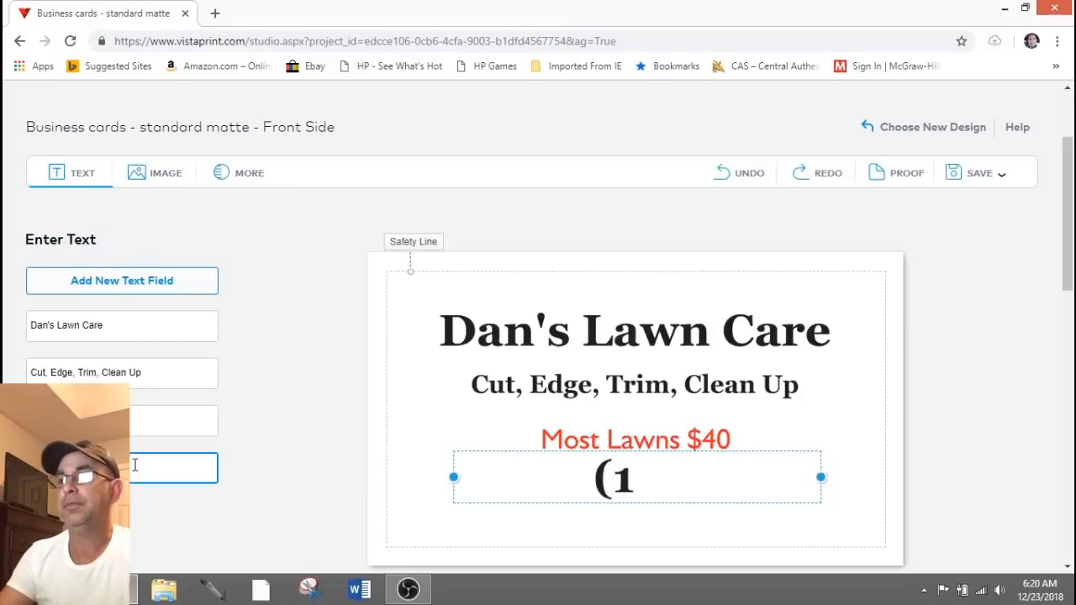
type("(")
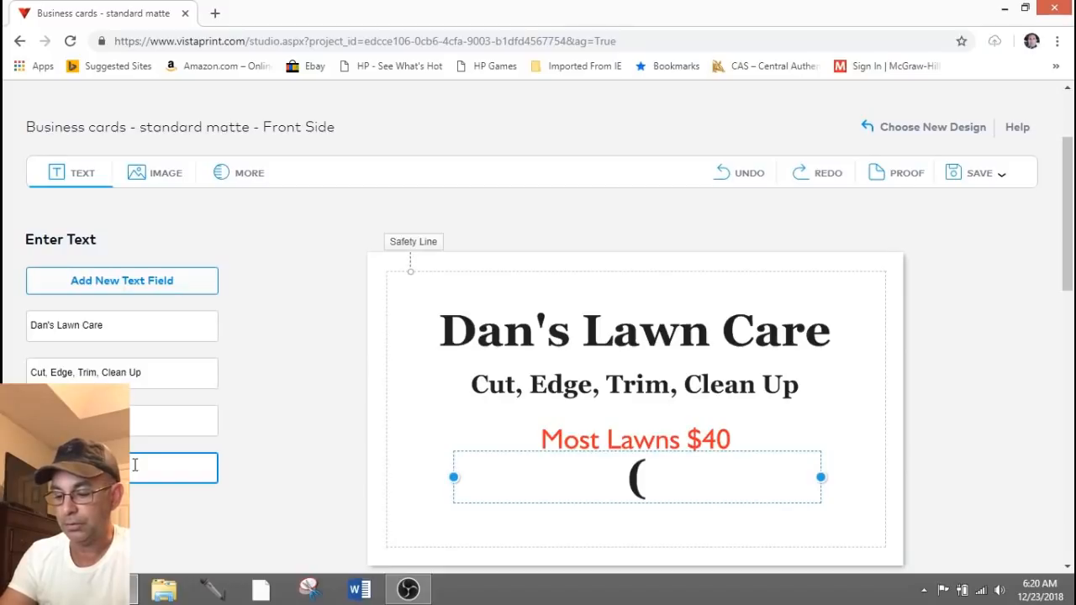
key("BackSpace")
Step: Enter the business phone number in the new text field
type("912")
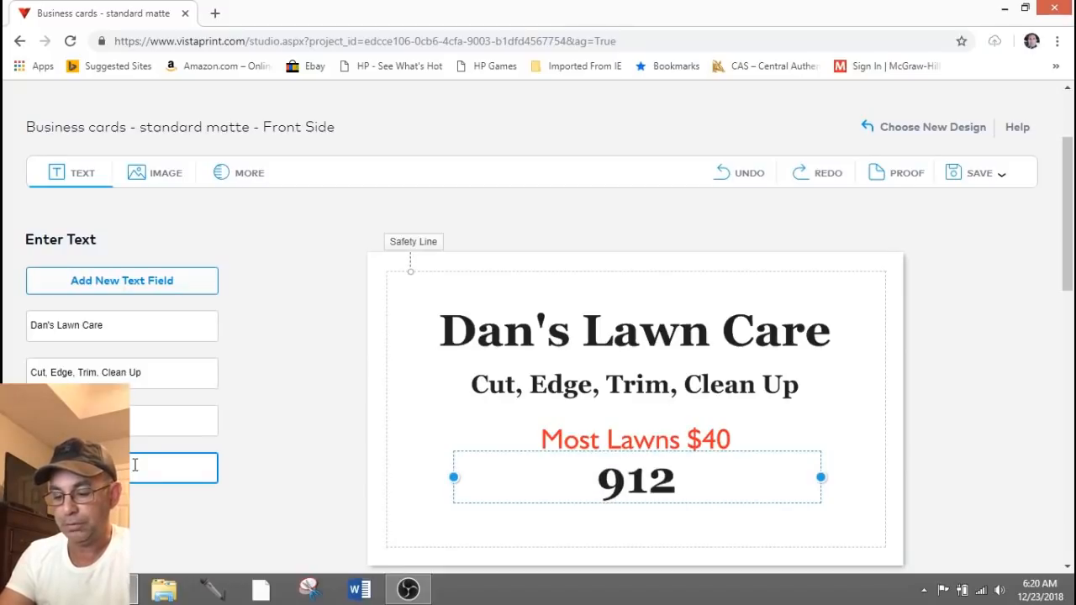
type("-555")
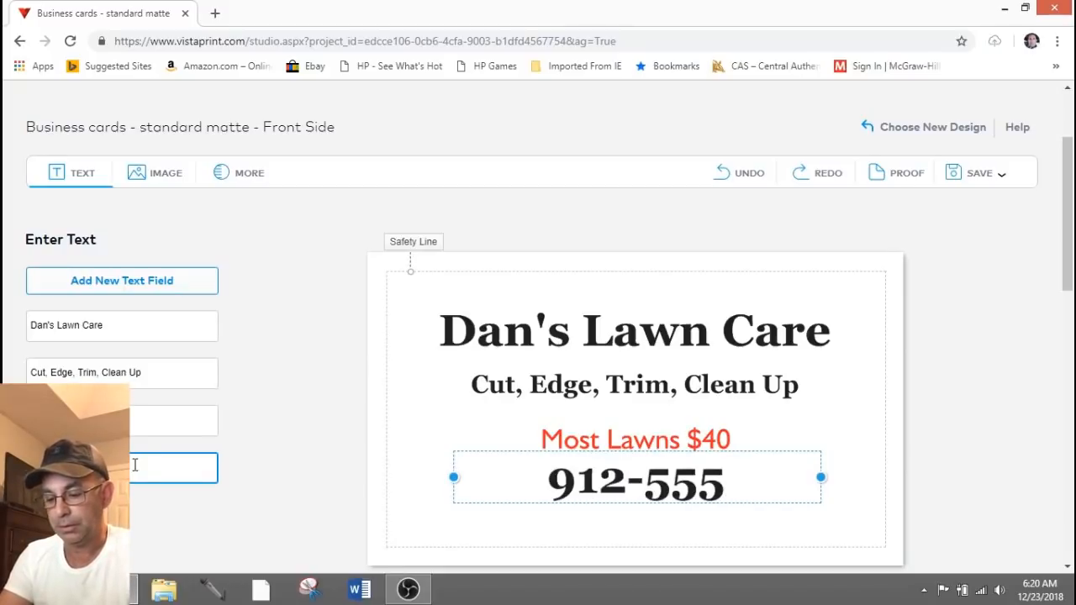
type("-5215")
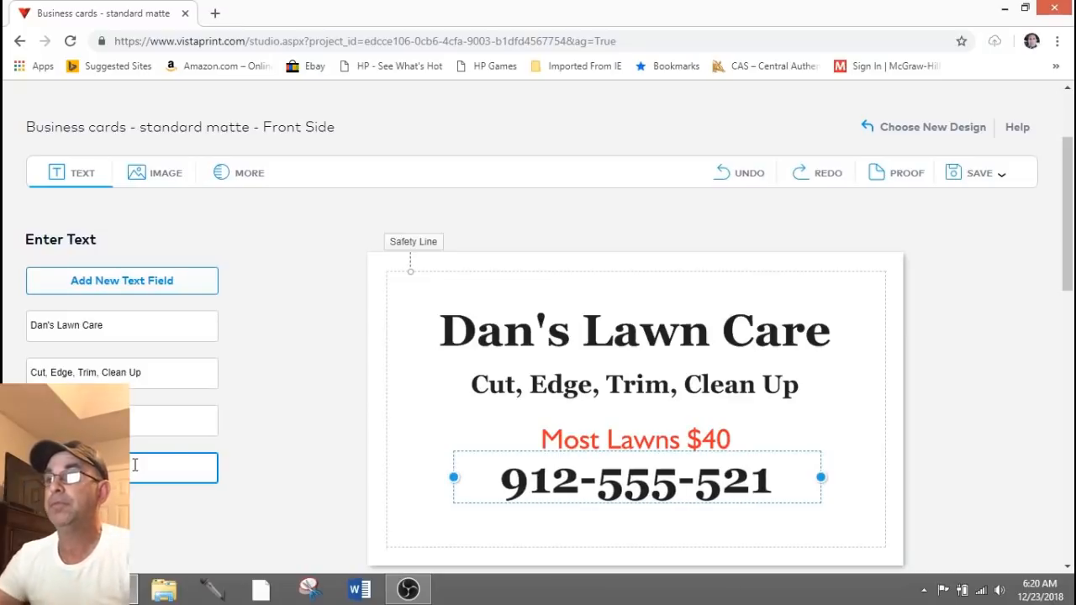
Step: Remove the bold style from the phone number and move its line slightly lower beneath the price
left_click(574, 495)
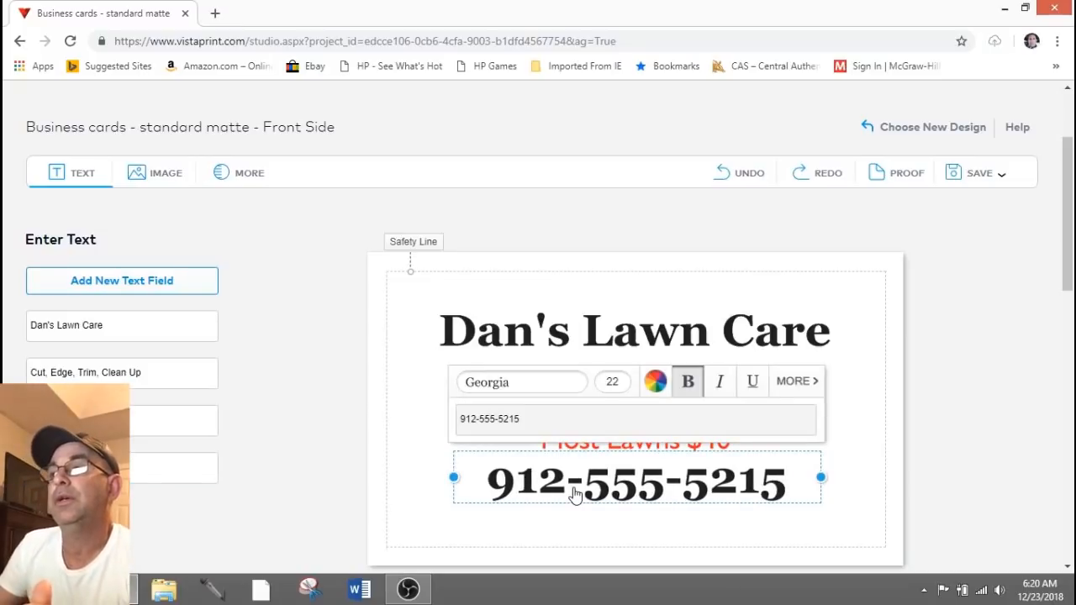
left_click(687, 394)
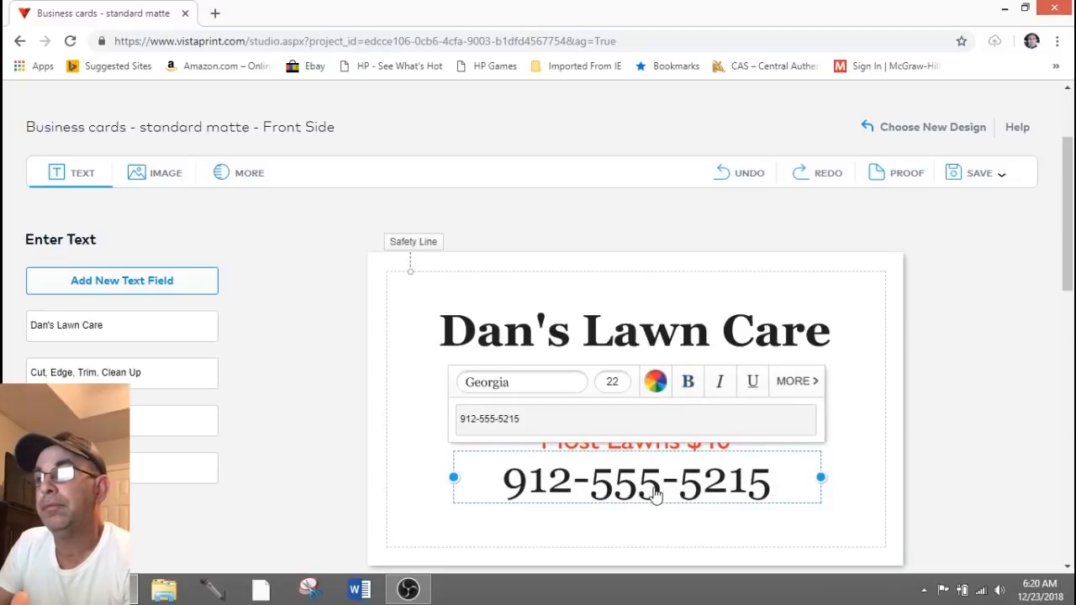
left_click_drag(655, 496, 649, 499)
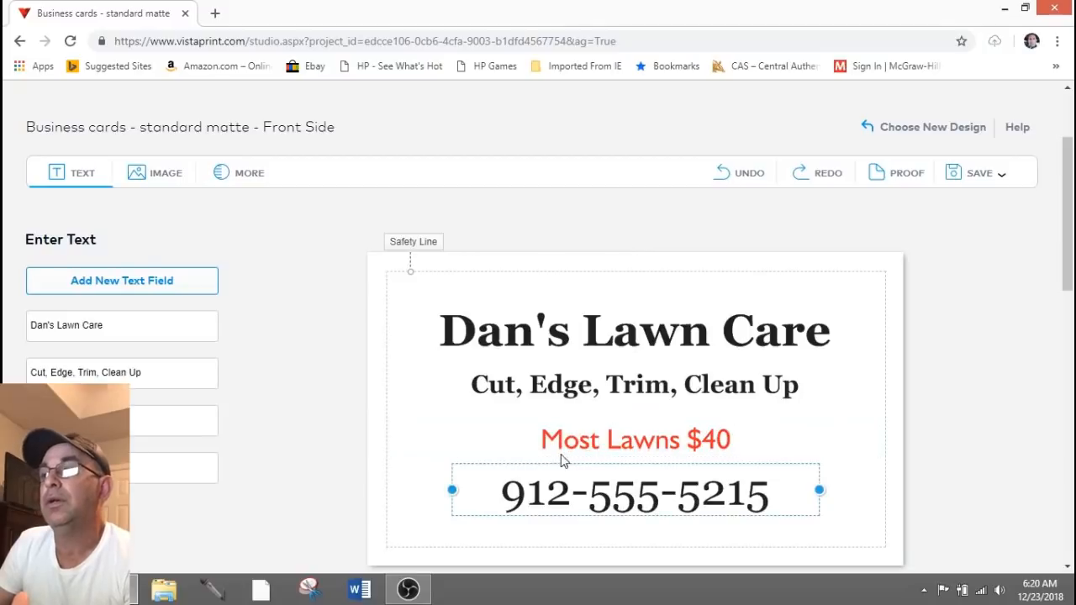
left_click(603, 538)
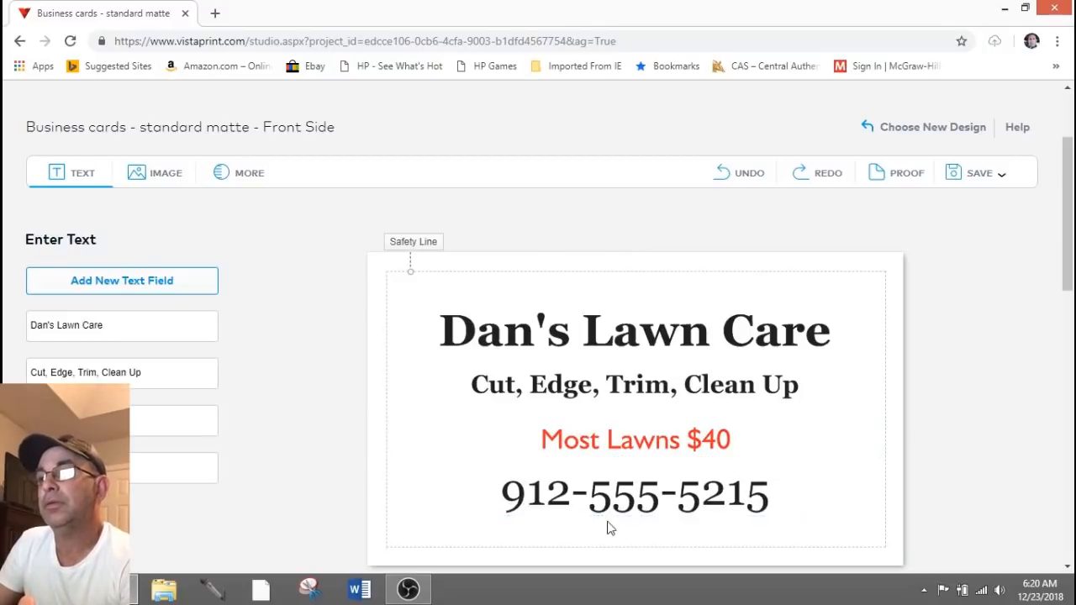
left_click(616, 512)
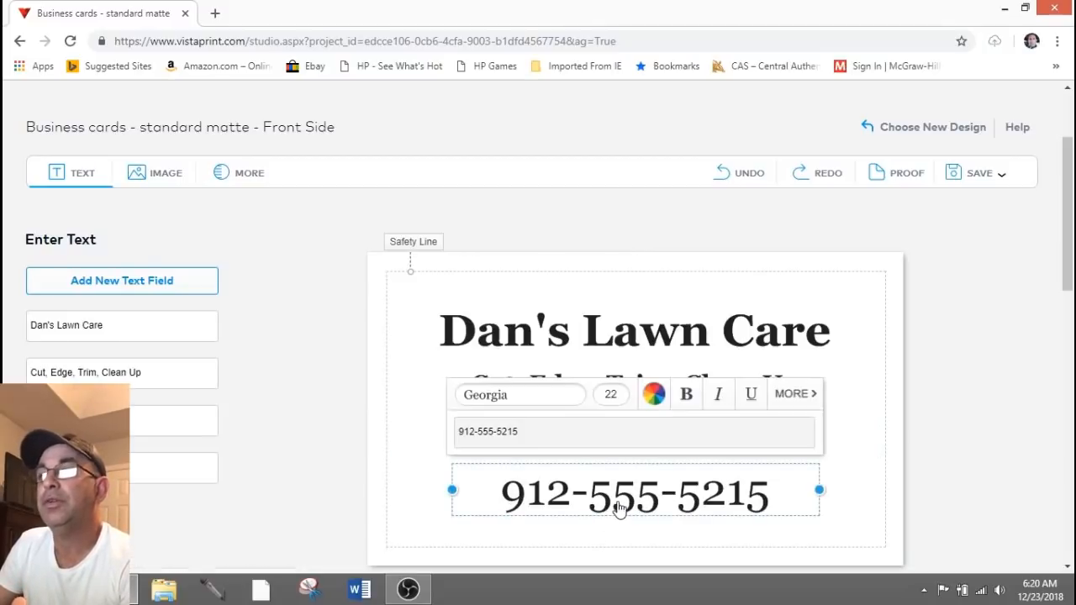
left_click(601, 345)
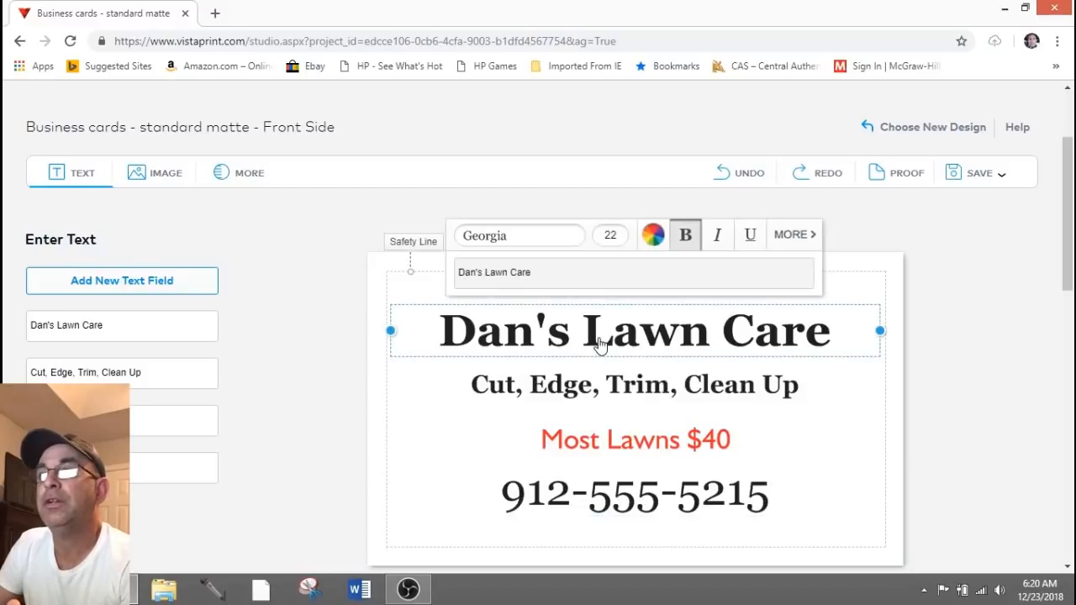
left_click(568, 501)
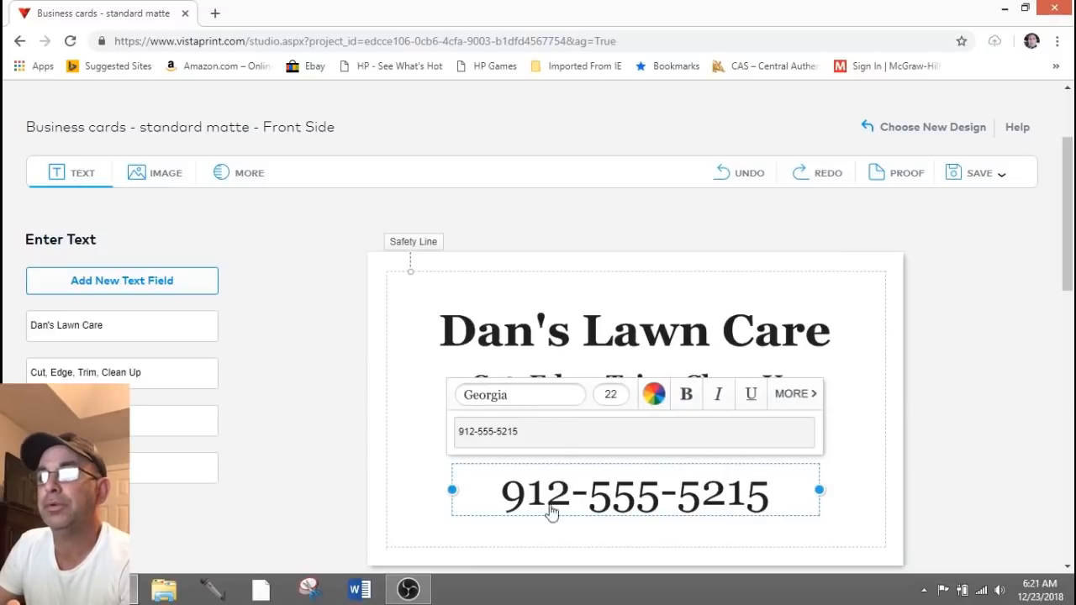
left_click(659, 538)
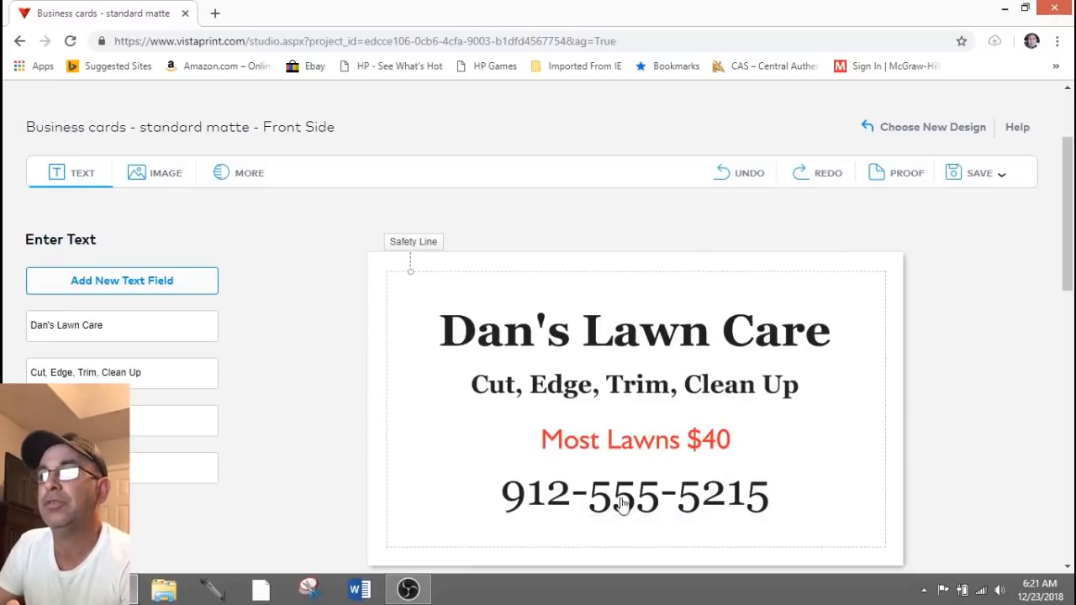
Step: Change the phone number's font to Humanist 521 to match the "Most Lawns $40" line
left_click(615, 450)
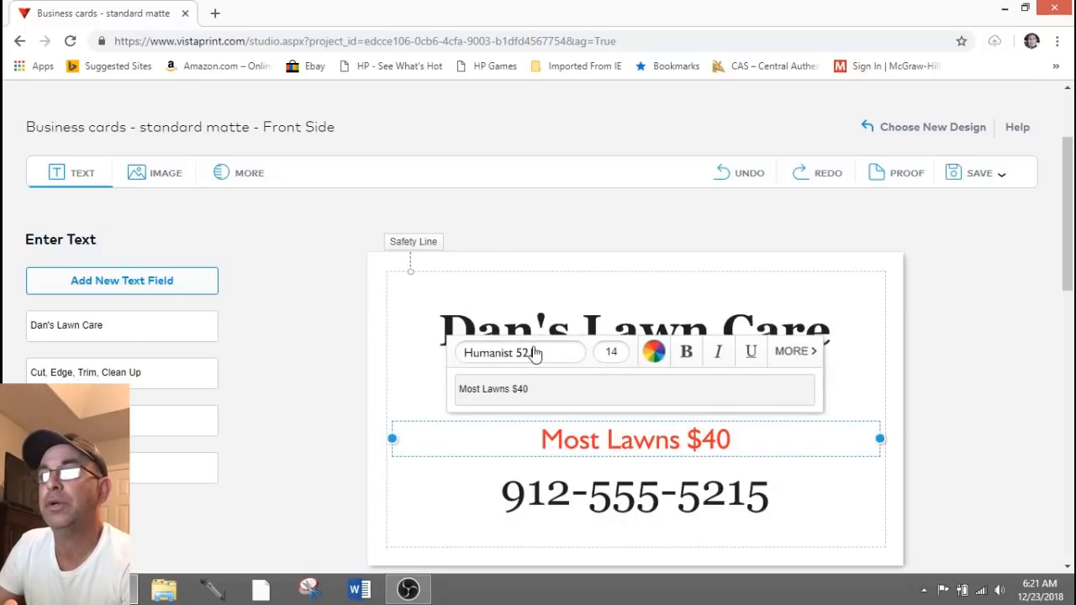
left_click(572, 501)
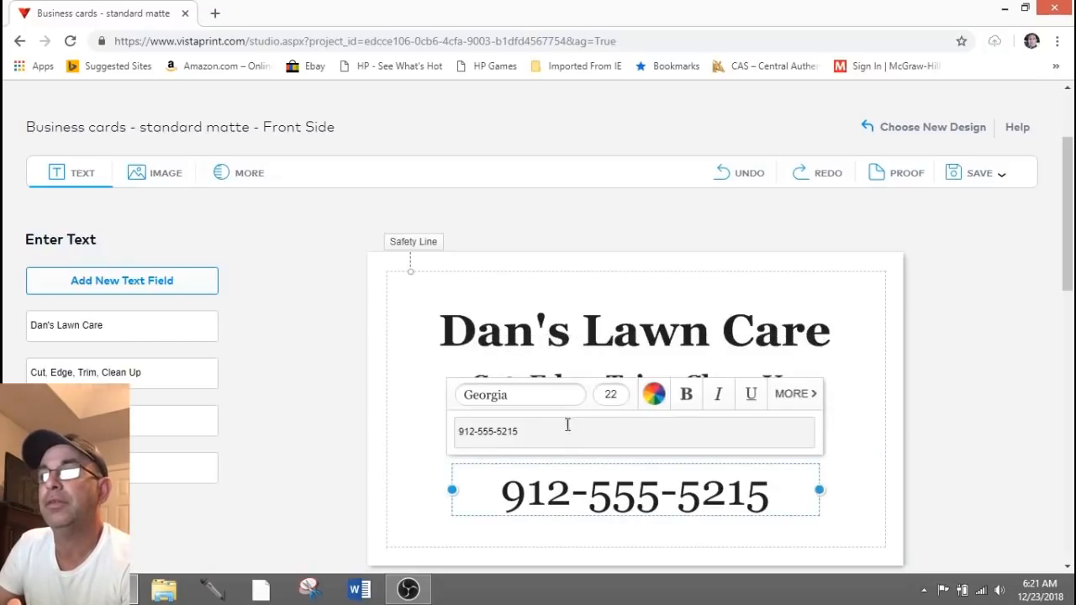
left_click(534, 397)
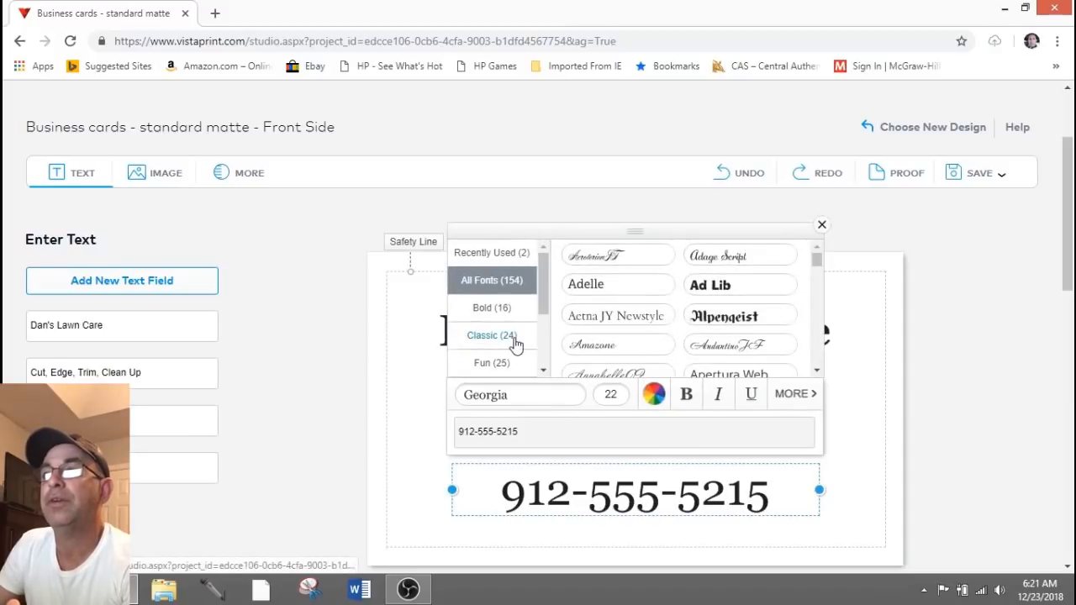
left_click(495, 254)
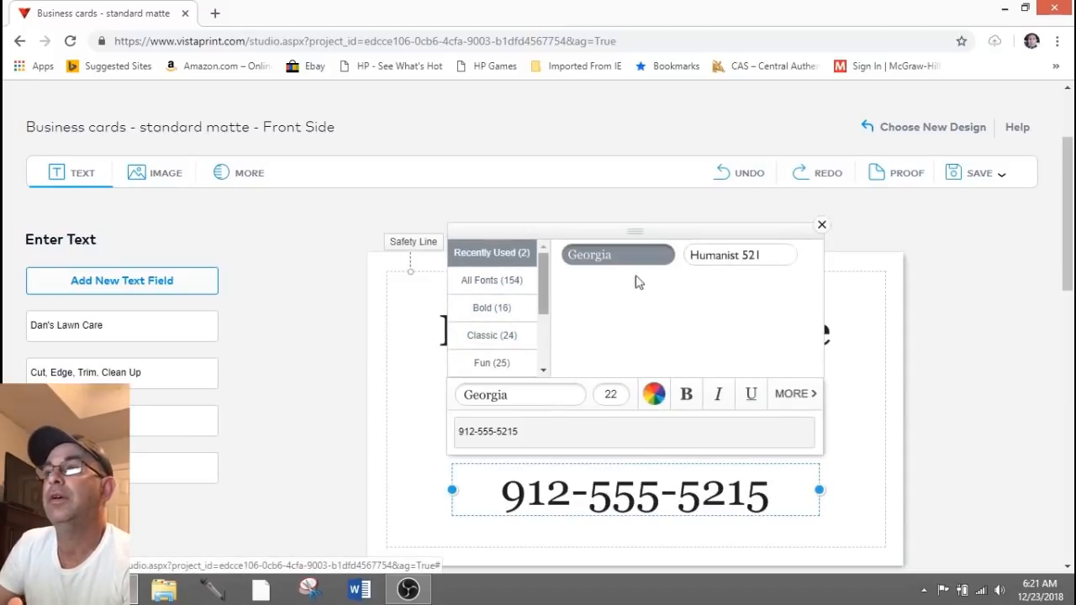
left_click(725, 256)
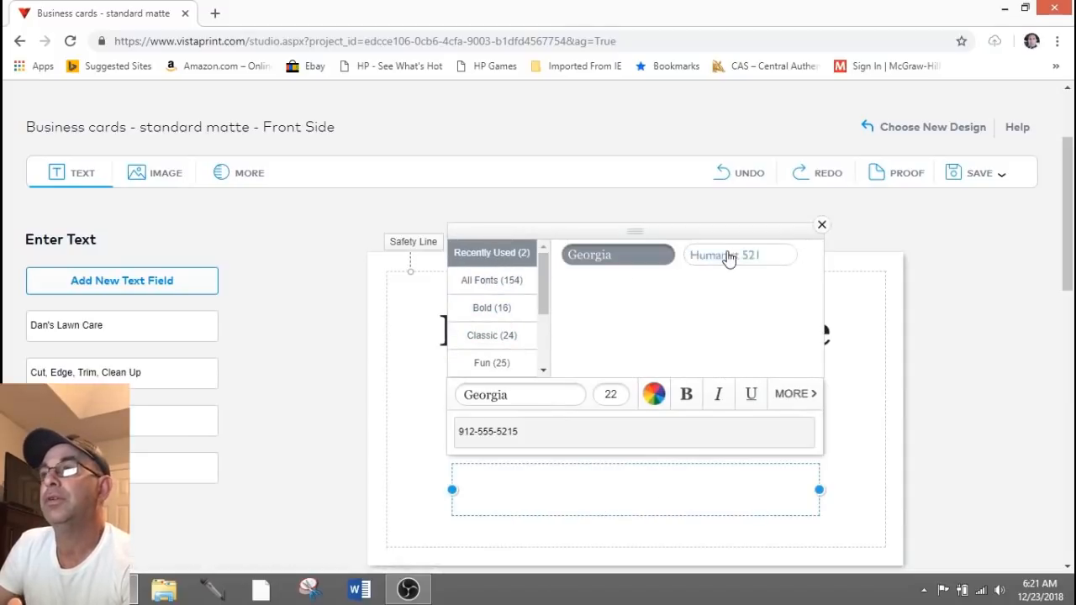
left_click(681, 552)
Step: Move the "Most Lawns $40" line slightly up toward the services line
left_click(630, 447)
left_click_drag(632, 447, 632, 439)
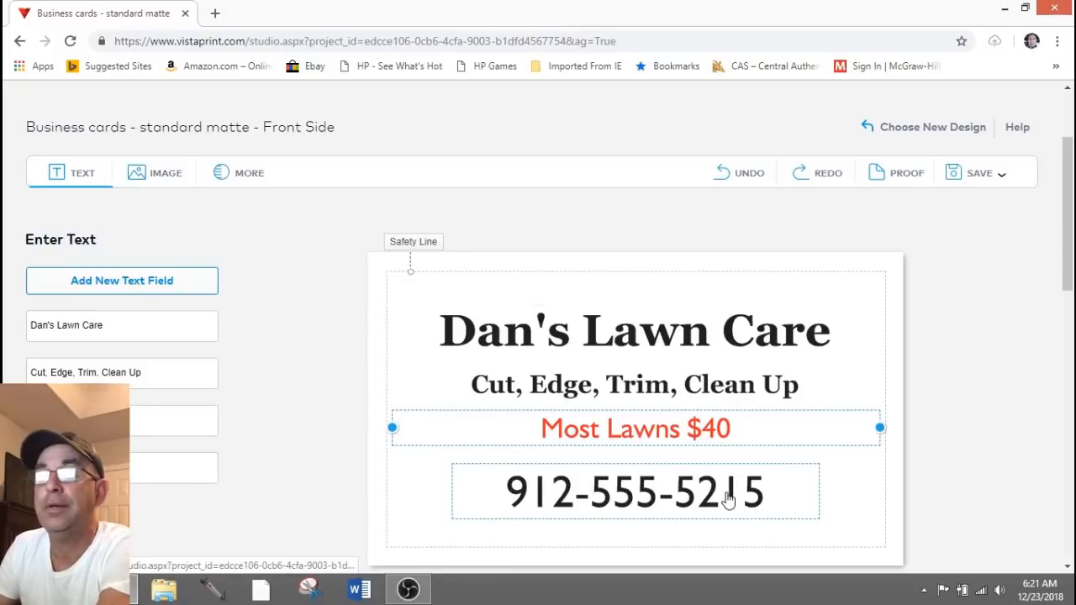
left_click(868, 520)
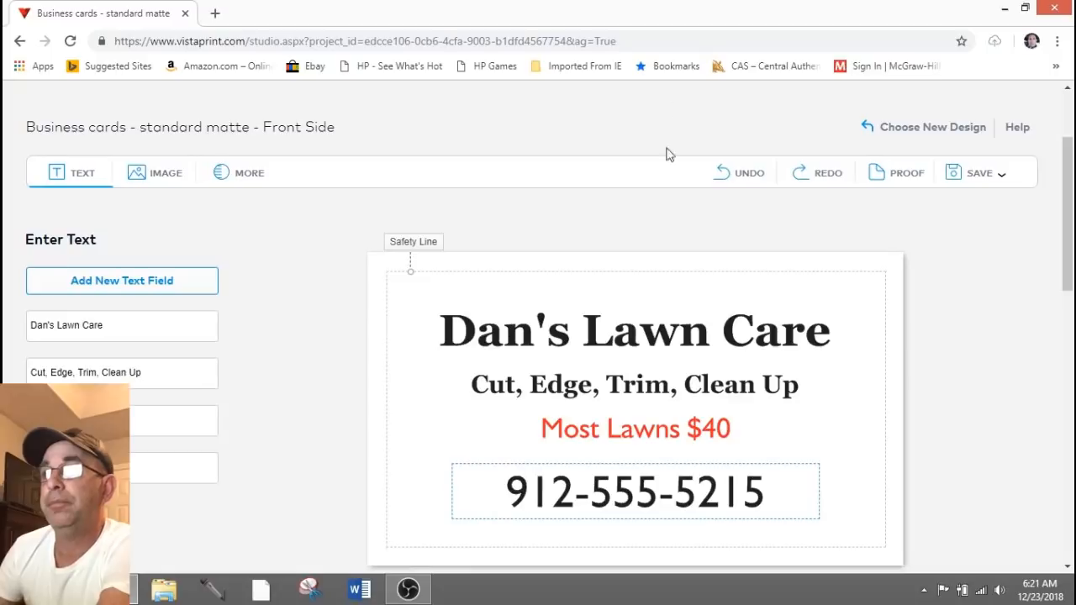
Step: Move the "Dan's Lawn Care" line slightly up toward the card's upper safety line
scroll(670, 339, "down", 1)
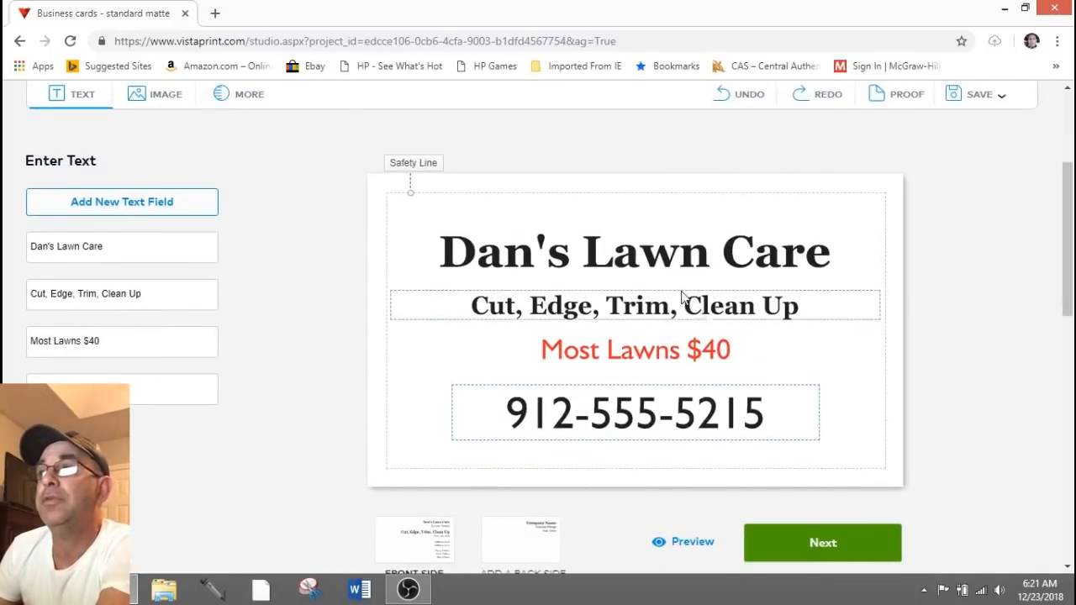
left_click(669, 267)
left_click_drag(668, 267, 664, 249)
Step: Nudge the "Cut, Edge, Trim, Clean Up" line up until it sits directly beneath "Dan's Lawn Care"
left_click(637, 306)
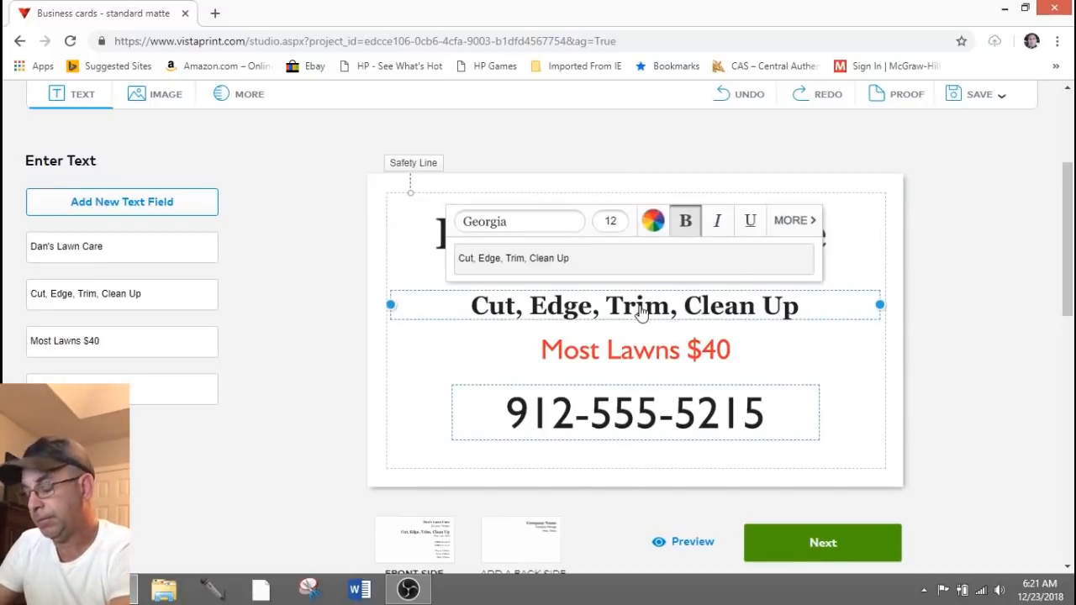
key("Up")
key("Up")
key("Up")
key("Up")
key("Up")
key("Up")
key("Up")
key("Up")
key("Up")
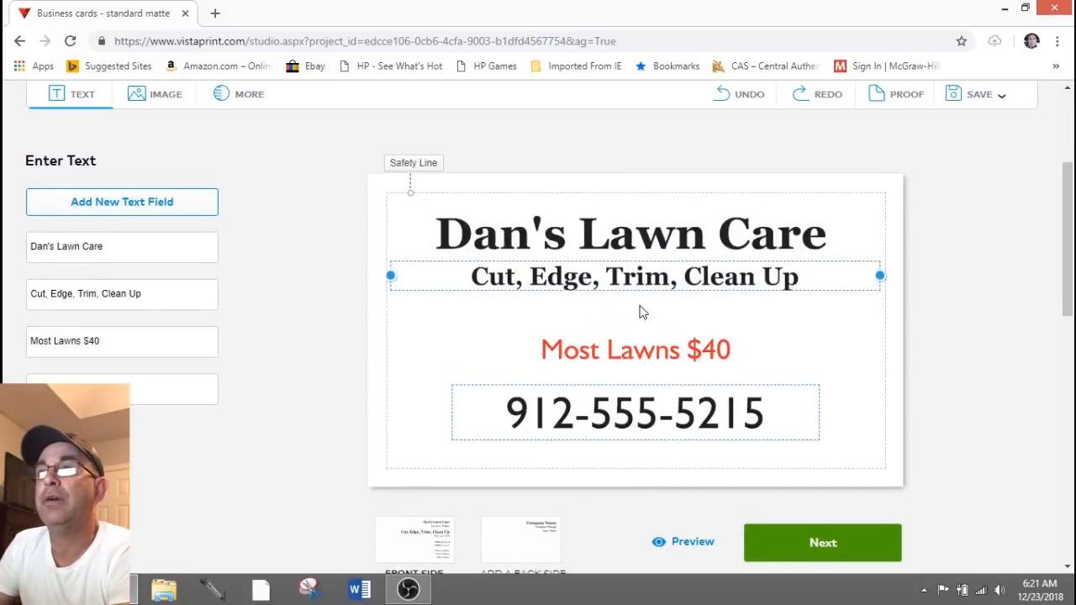
Step: Nudge the "Cut, Edge, Trim, Clean Up" line up a little more to tighten the gap beneath the business name
key("Up")
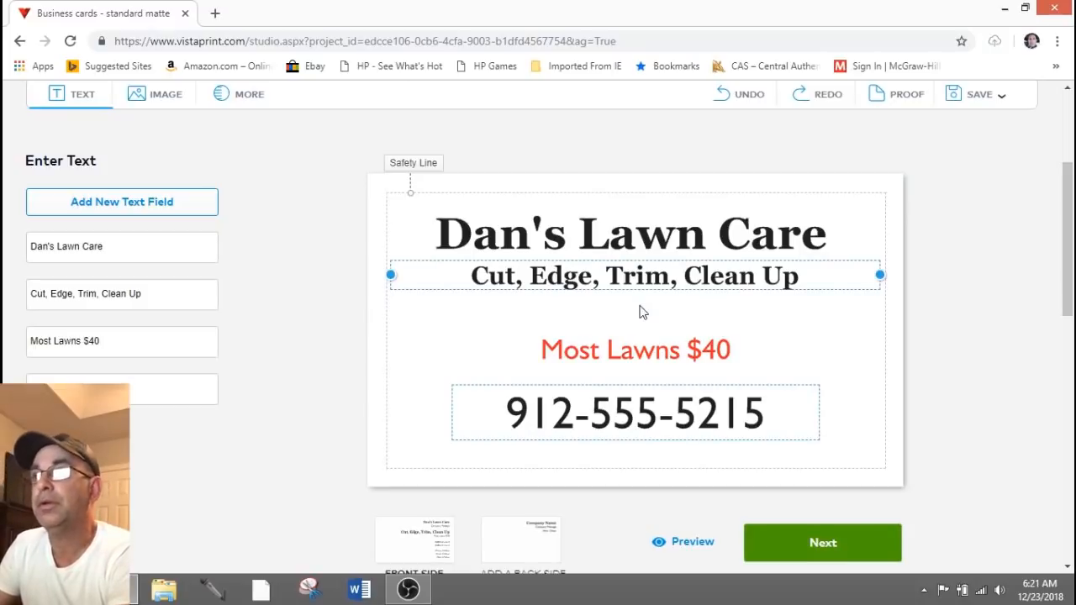
key("Up")
key("Up")
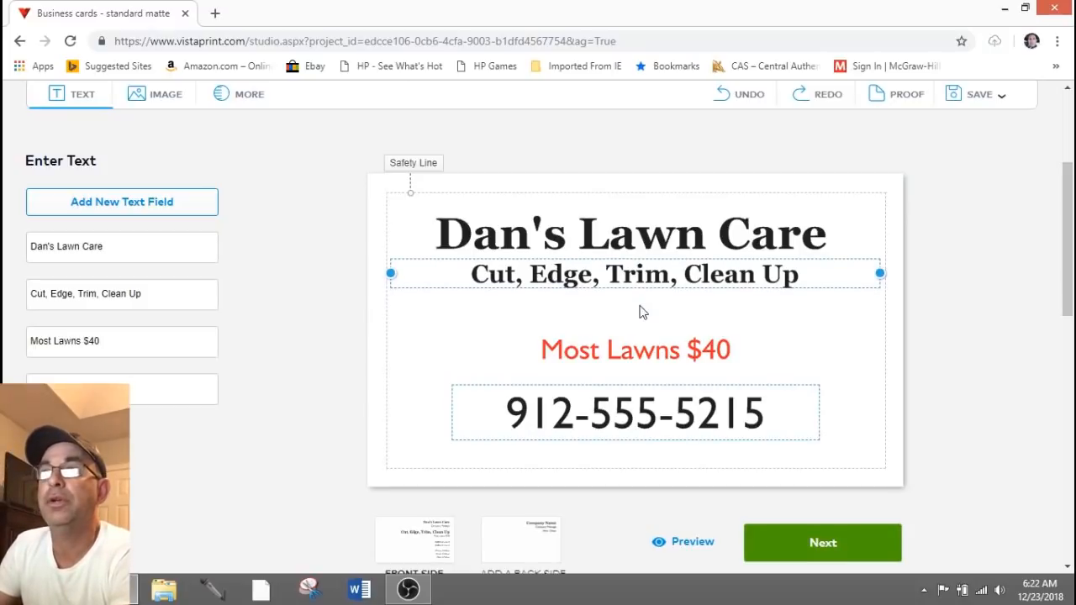
key("Up")
Step: Move the "Most Lawns $40" line up until it sits just beneath the "Cut, Edge, Trim, Clean Up" line
left_click(626, 354)
key("Up")
key("Up")
key("Up")
key("Up")
key("Up")
key("Up")
key("Up")
key("Up")
key("Up")
key("Up")
key("Up")
key("Up")
key("Up")
key("Up")
key("Up")
key("Up")
key("Up")
key("Up")
key("Up")
key("Up")
key("Up")
key("Up")
key("Up")
key("Up")
key("Up")
key("Up")
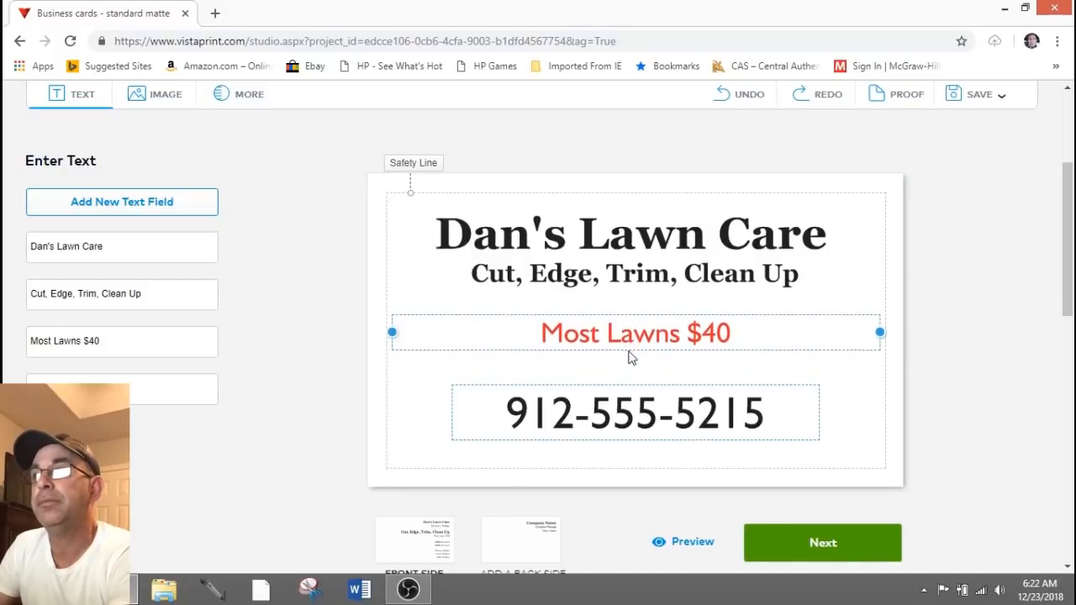
Step: Move the phone number down until its text box sits just above the card's lower safety line
left_click(608, 418)
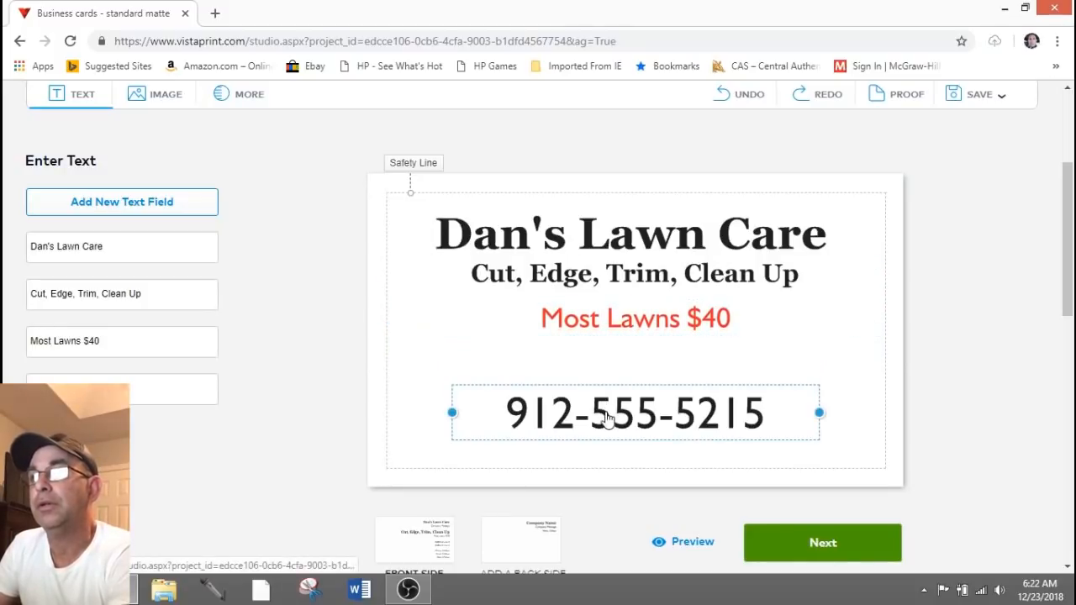
key("Down")
key("Down")
key("Down")
key("Down")
key("Down")
key("Down")
key("Down")
key("Down")
key("Down")
key("Down")
key("Down")
key("Down")
key("Down")
key("Down")
key("Down")
key("Down")
key("Down")
key("Down")
key("Down")
key("Down")
key("Down")
key("Down")
key("Down")
key("Down")
key("Down")
key("Down")
key("Down")
key("Down")
key("Down")
key("Down")
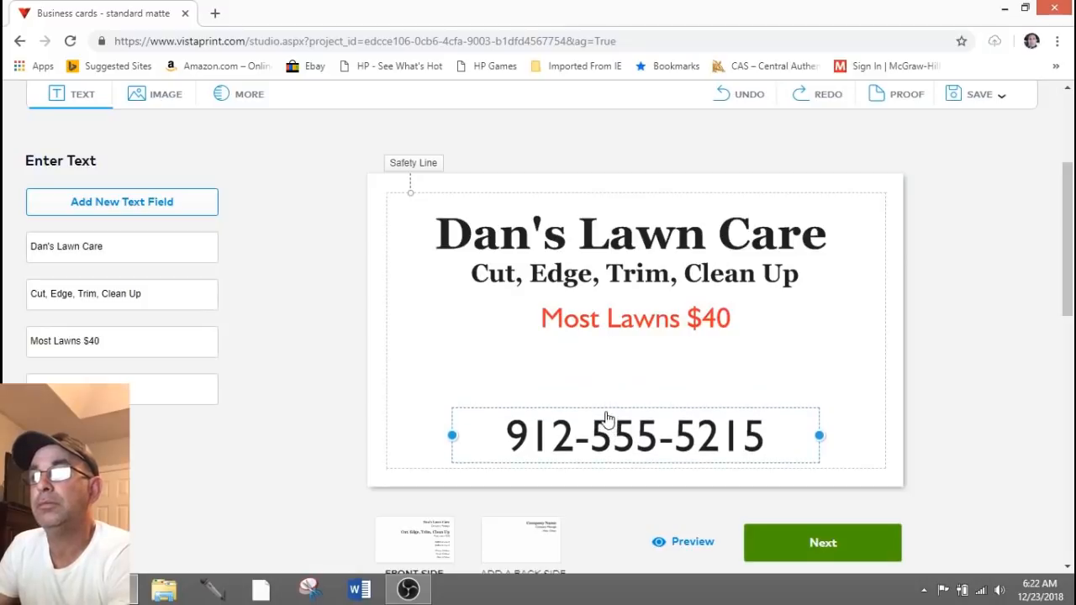
Step: Add a new text field reading "Additional Services: House Wash - Fence Repair"
left_click(112, 205)
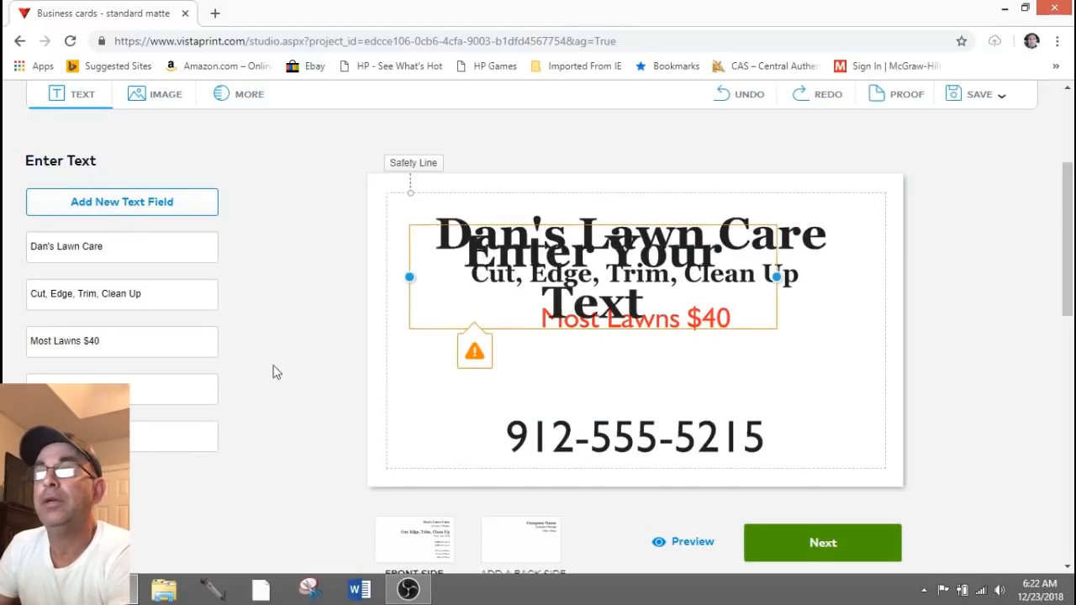
left_click(100, 436)
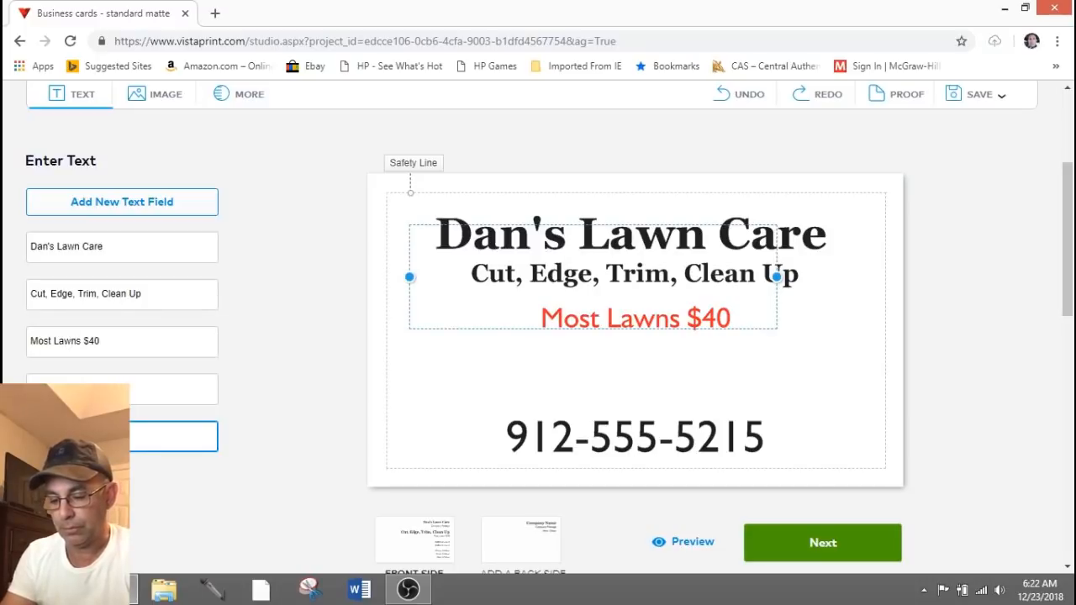
type("Additional")
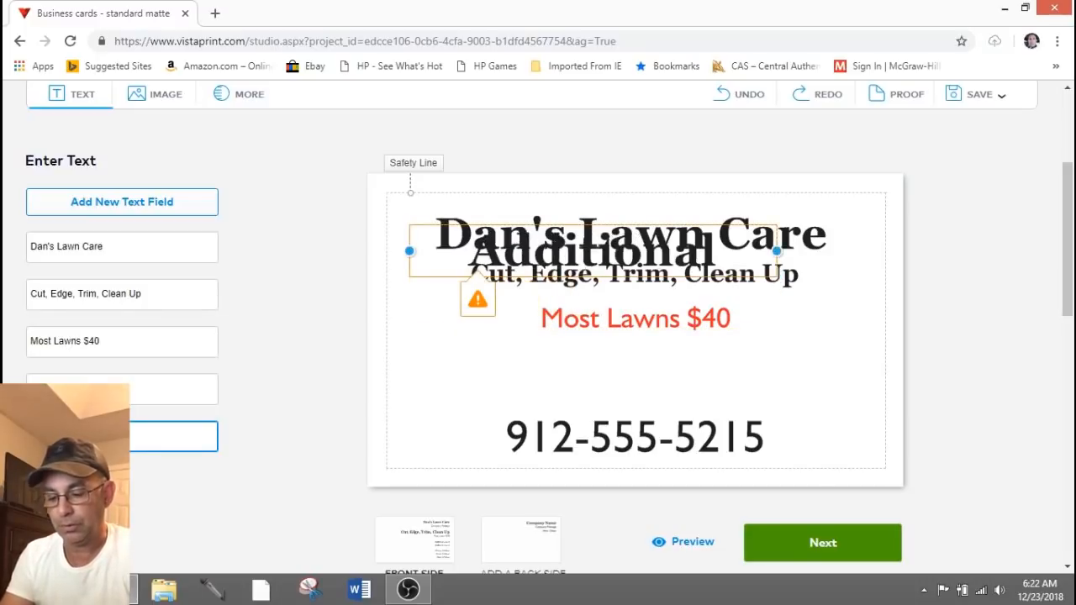
type(" Servic")
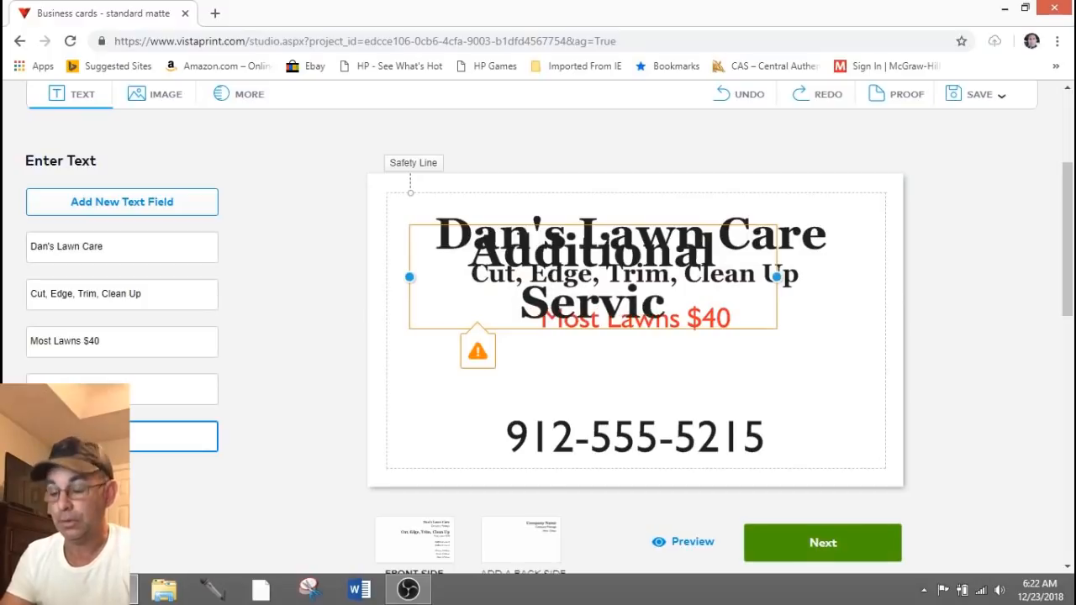
type("es:")
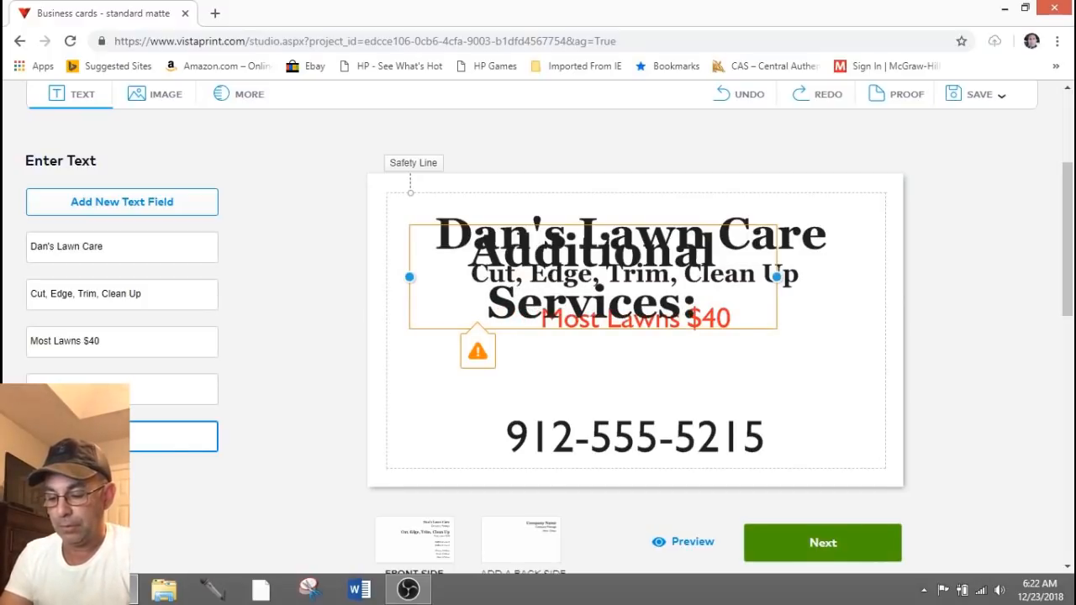
type(" House Was")
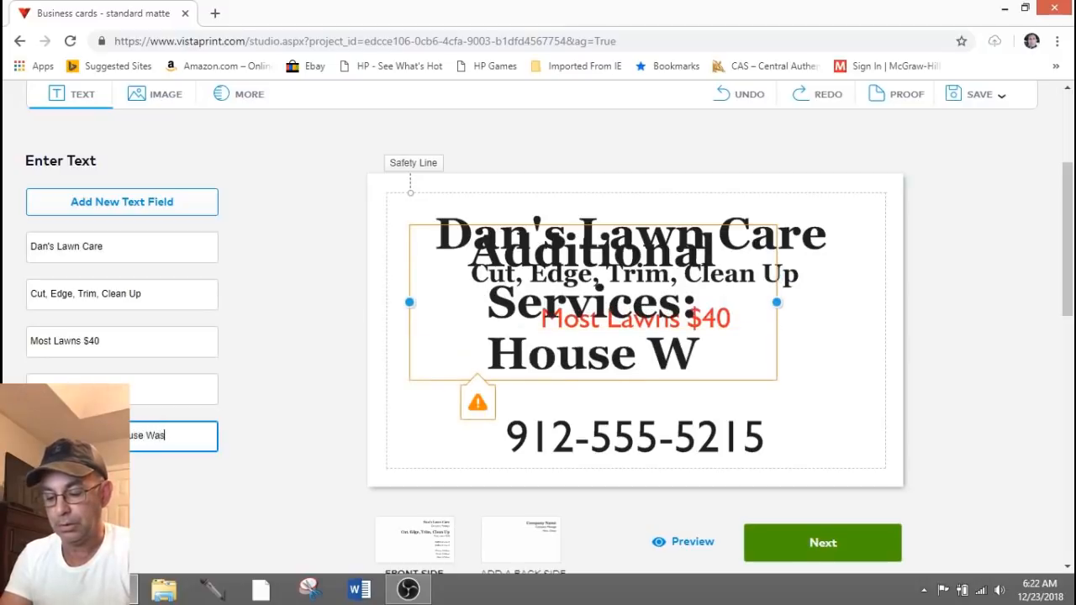
type("h - Fe")
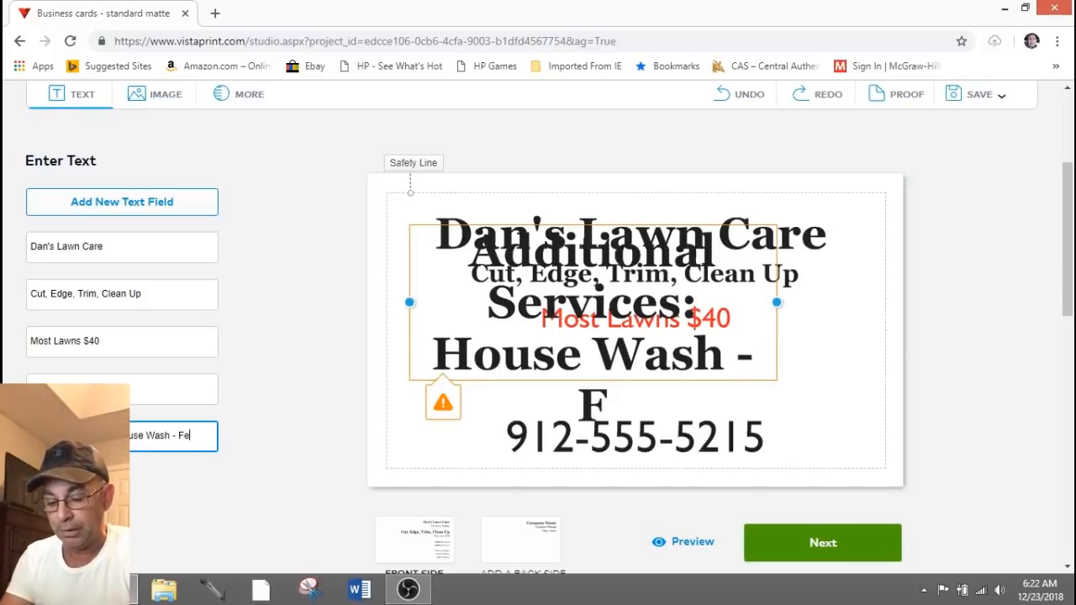
type("nce Re[air")
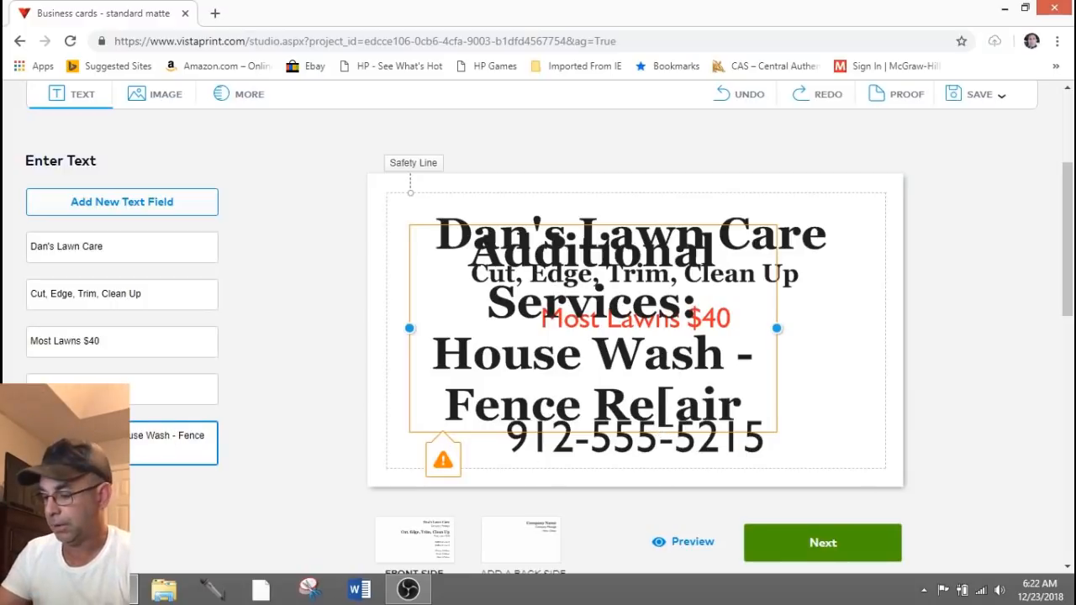
key("BackSpace")
type("p")
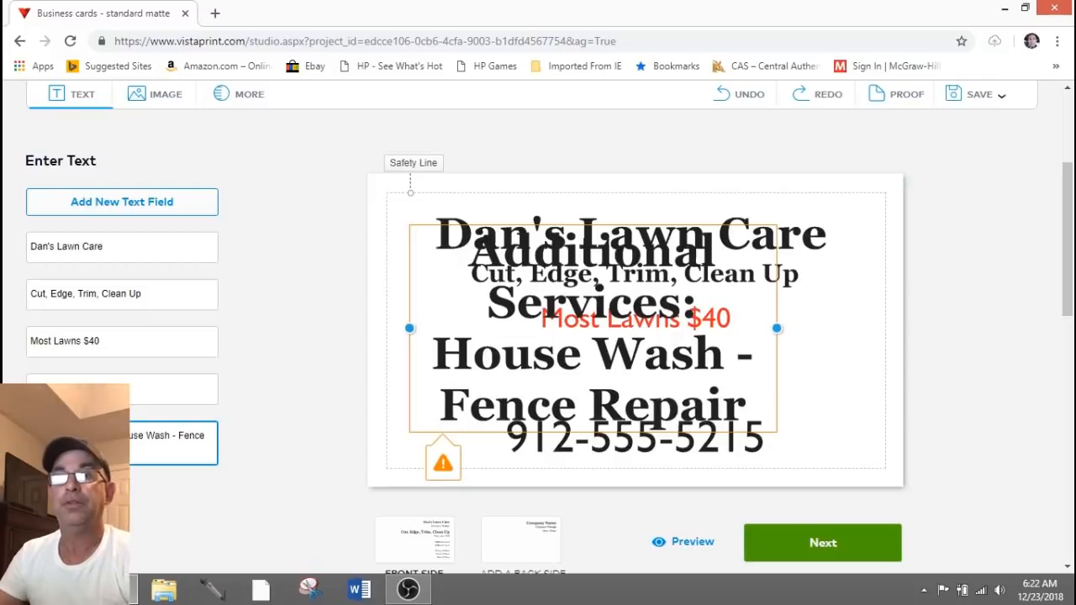
Step: Reduce the font size of the "Additional Services" text to 9
left_click(475, 392)
left_click(578, 163)
left_click_drag(592, 164, 563, 165)
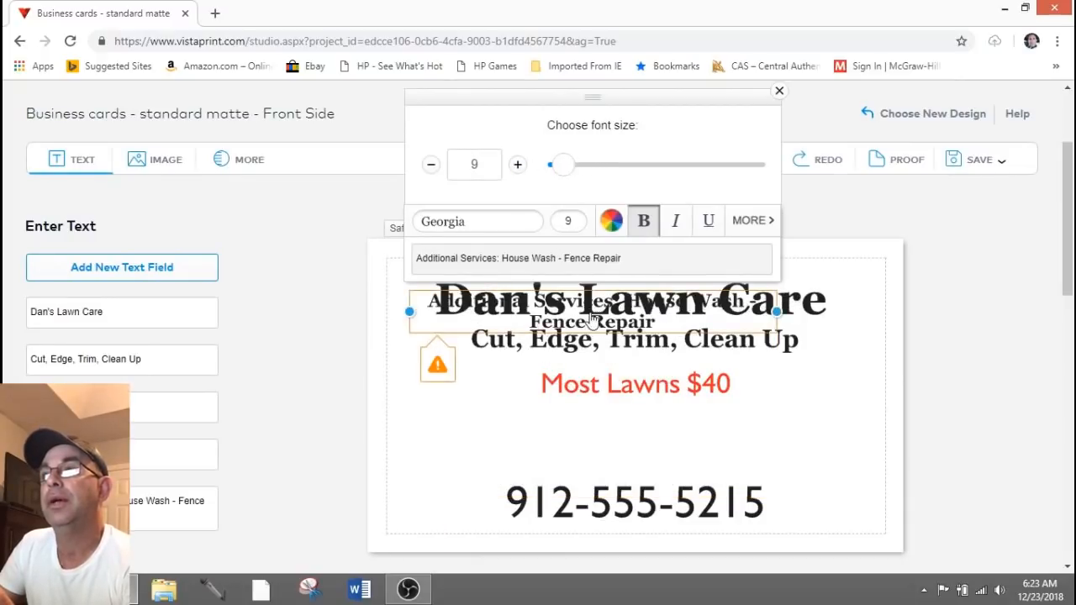
Step: Place the "Additional Services" text beneath "Most Lawns $40" and widen its box to nearly reach both side safety lines
left_click_drag(593, 318, 619, 440)
left_click_drag(751, 431, 880, 433)
left_click_drag(438, 433, 395, 440)
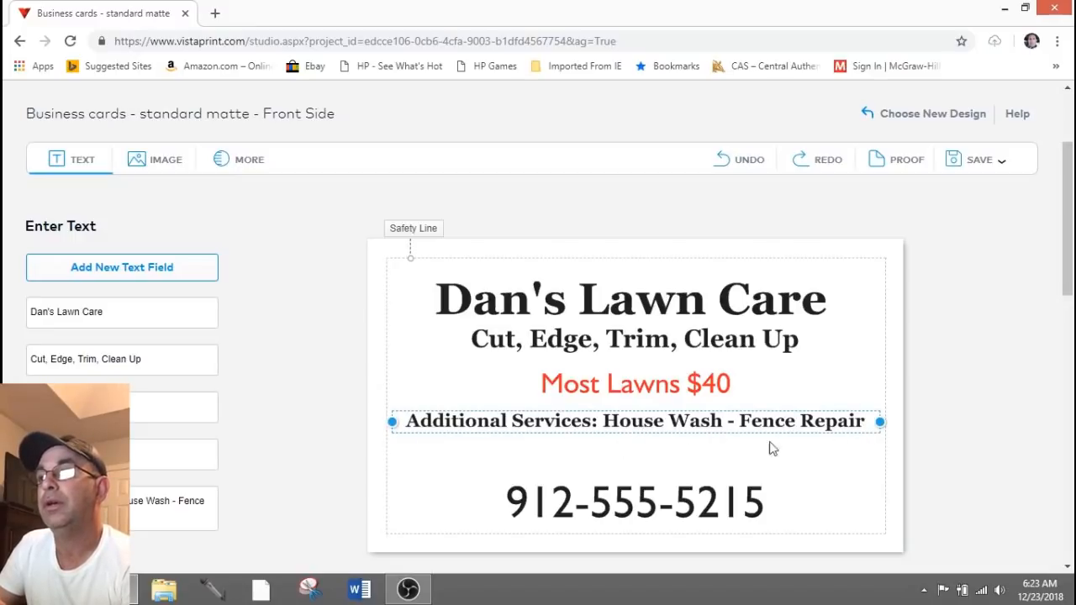
Step: Append "- Dog Poop Removal - Landscape - Car Detail -" to the end of the "Additional Services" text
left_click(87, 513)
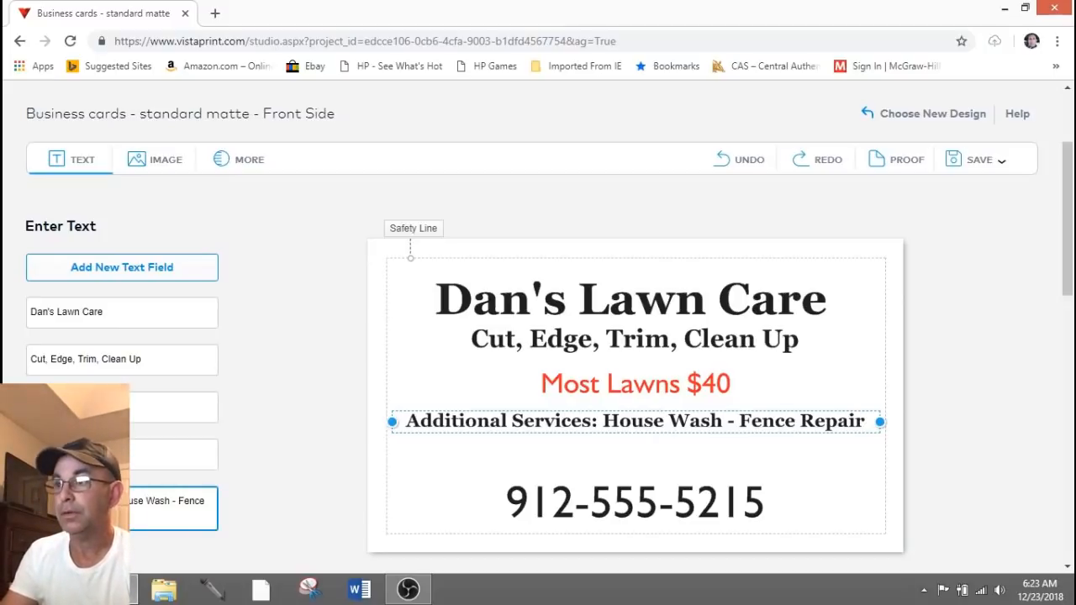
type("-")
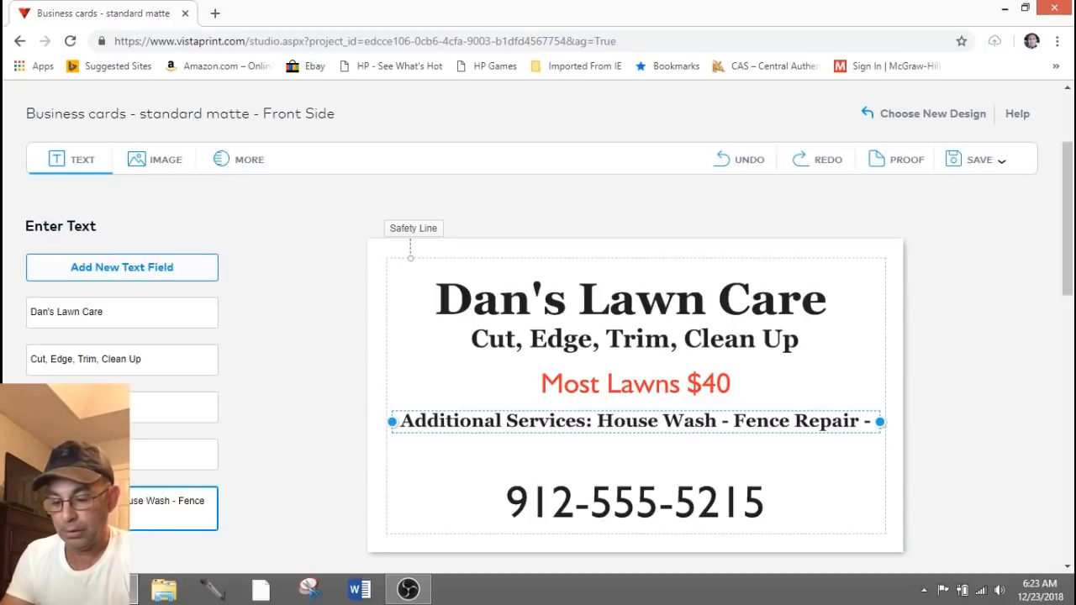
type("Dog")
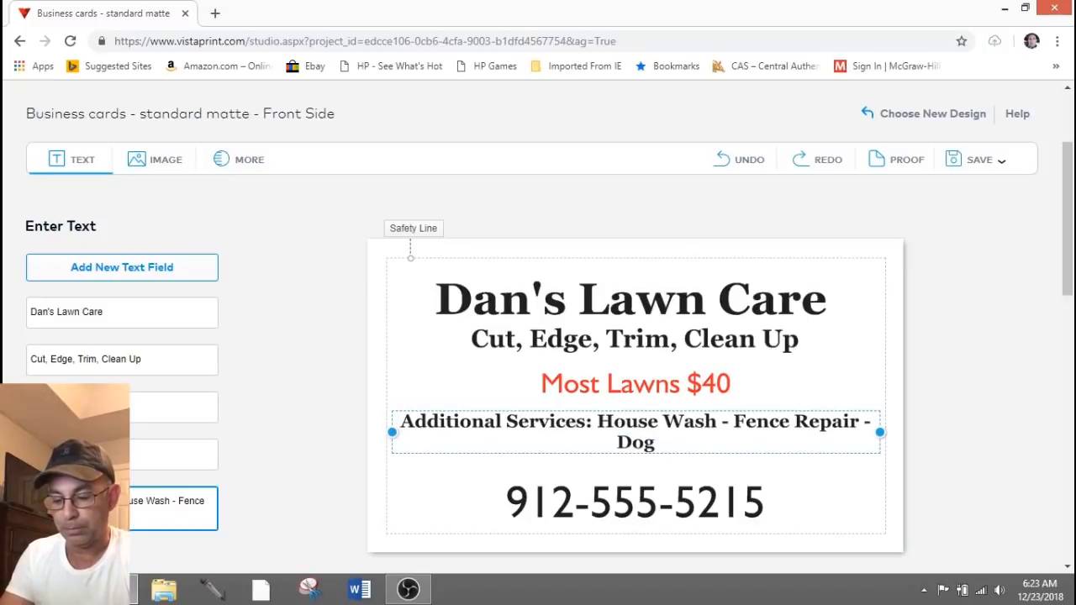
type(" Poop Re")
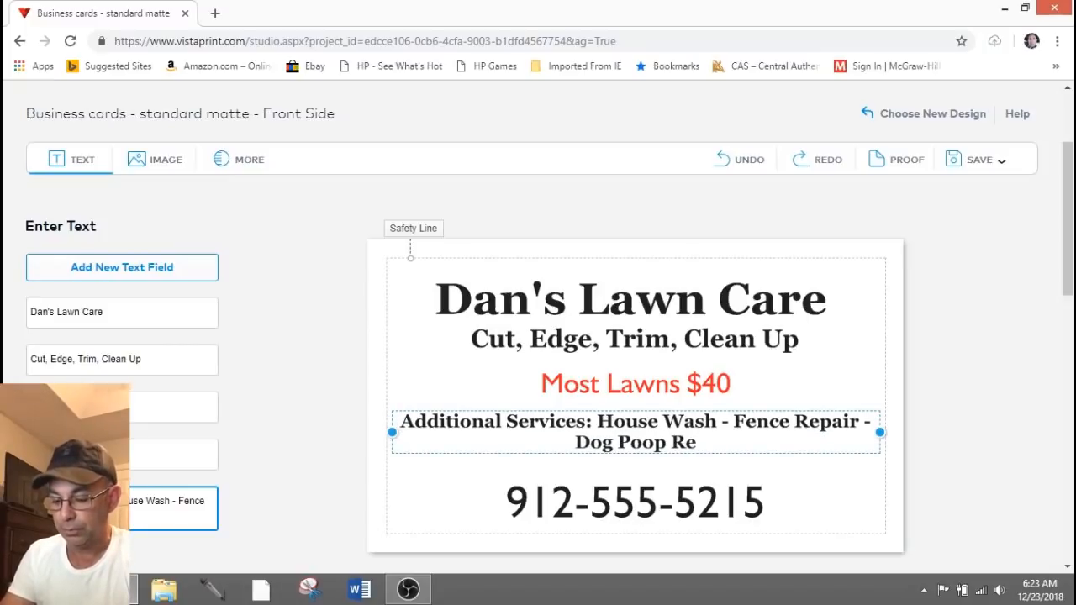
type("mo")
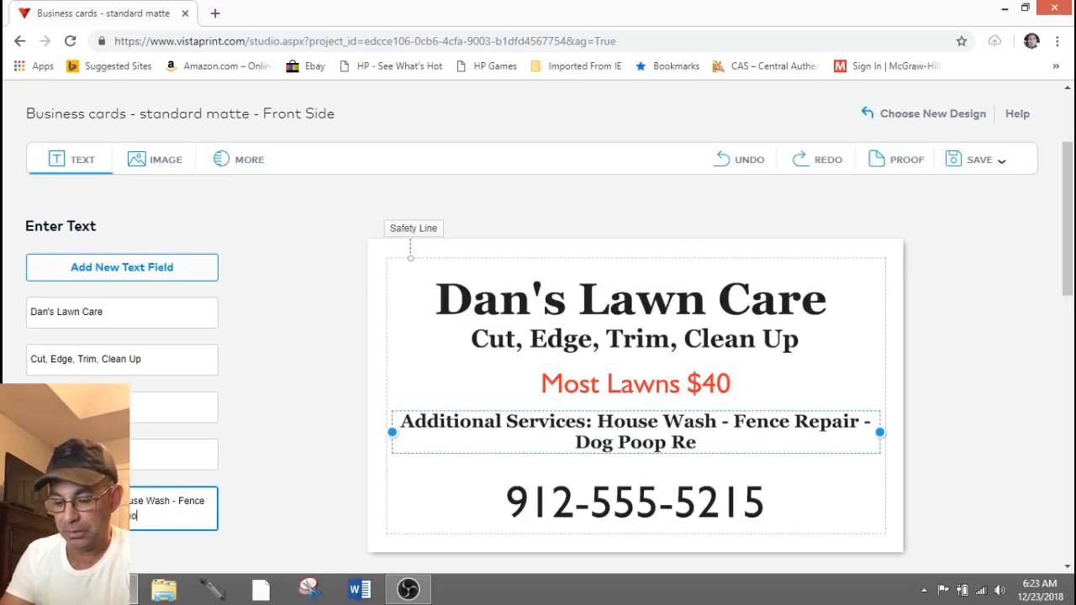
type("val - ")
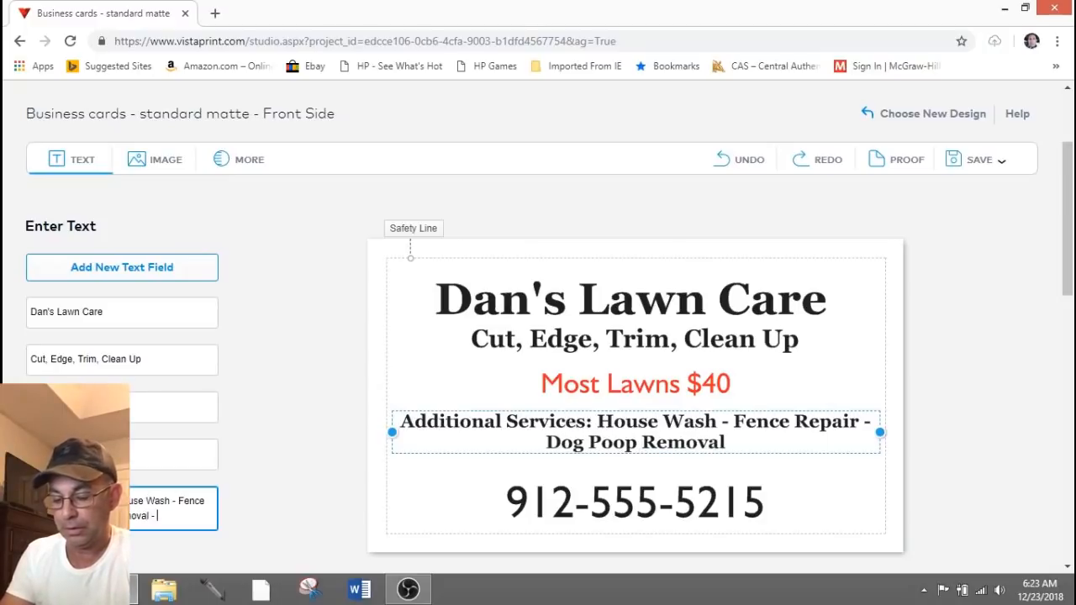
type("Landsca")
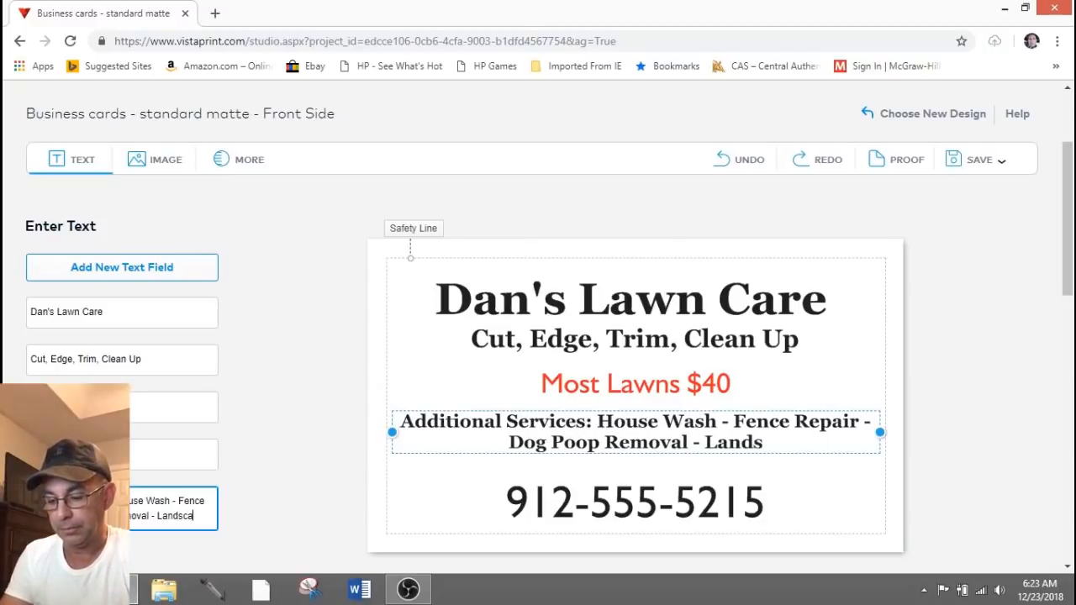
type("pe -")
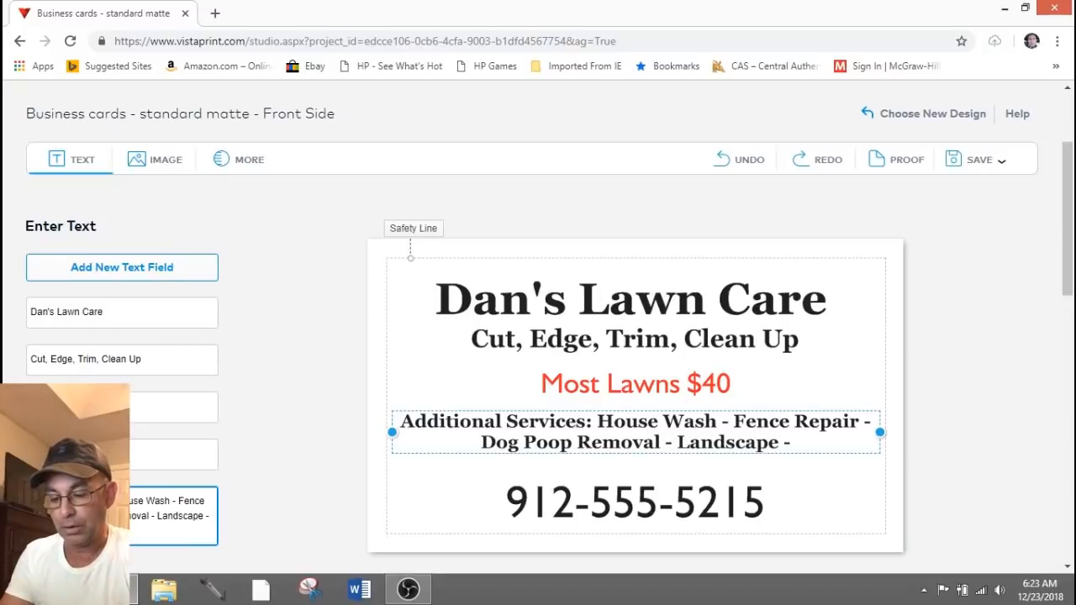
type(" Car Deta")
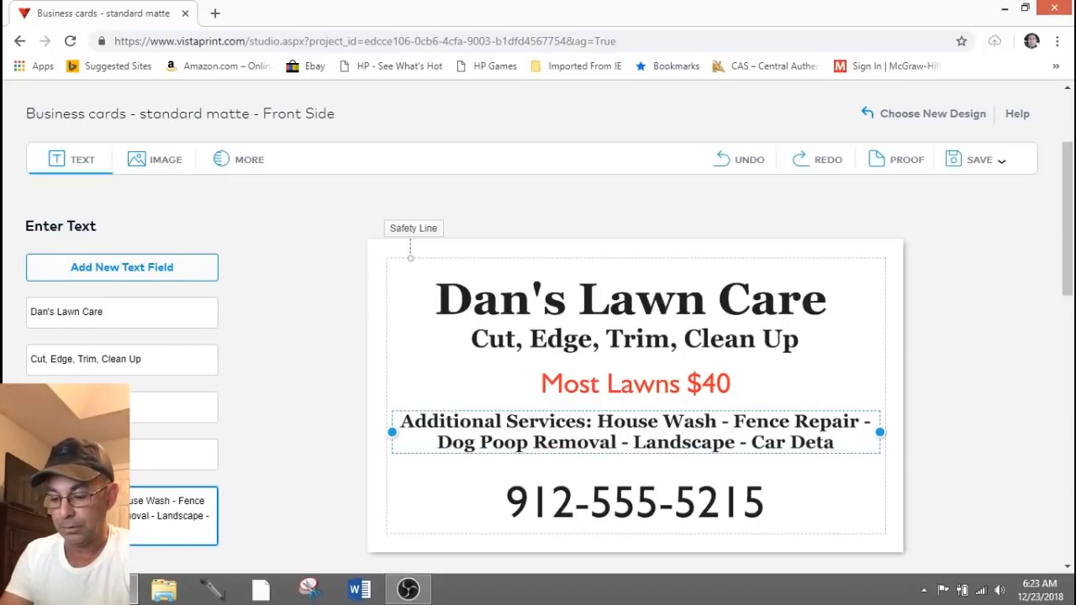
type("il -")
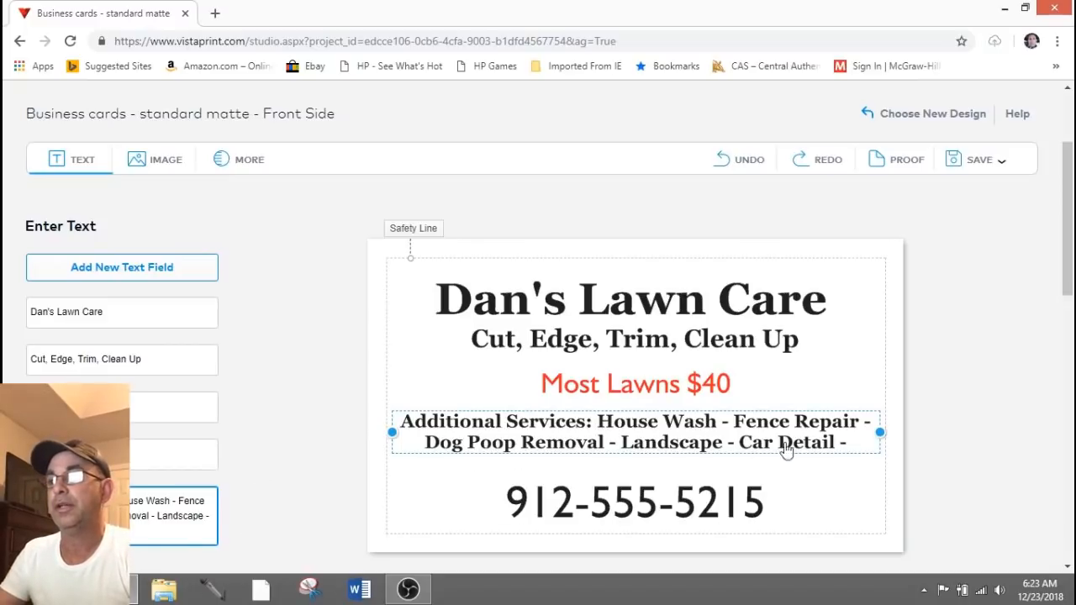
left_click(805, 485)
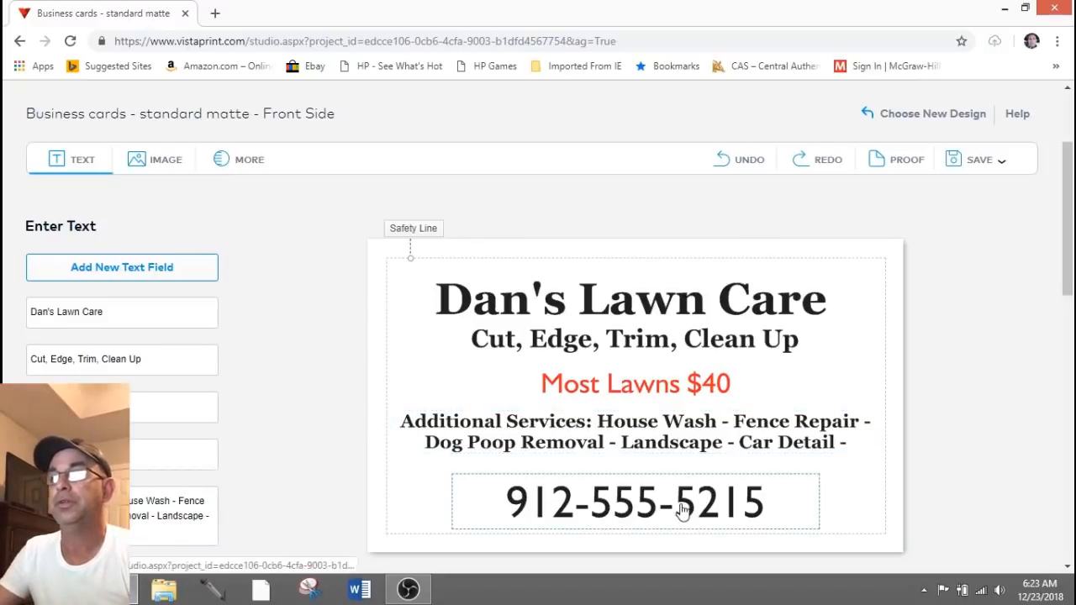
Step: Move the "Additional Services" text slightly down toward the phone number and delete the trailing dash after "Car Detail"
left_click(600, 427)
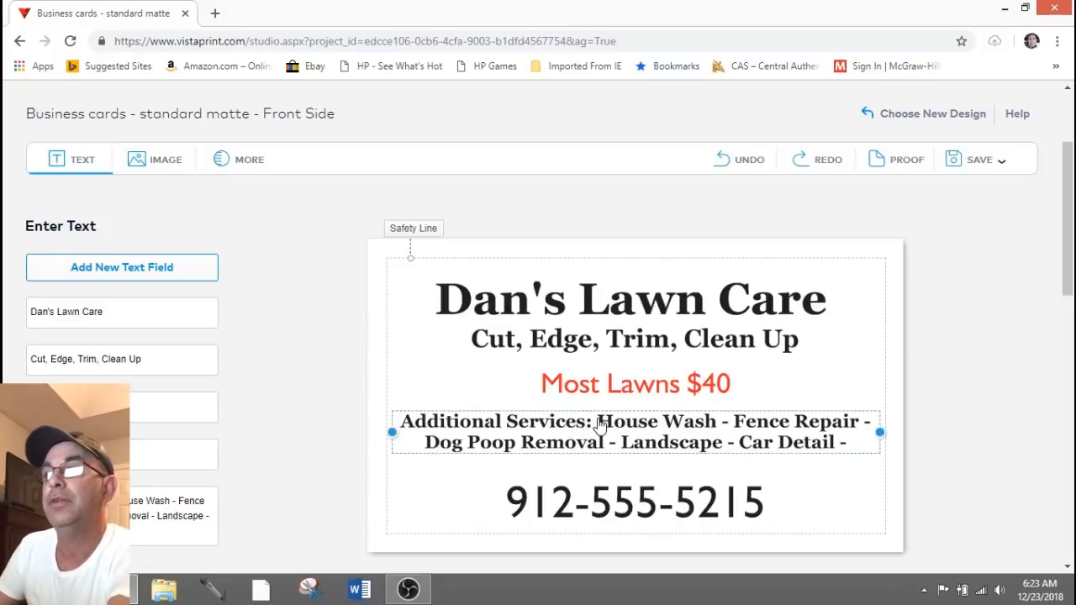
left_click_drag(600, 428, 600, 432)
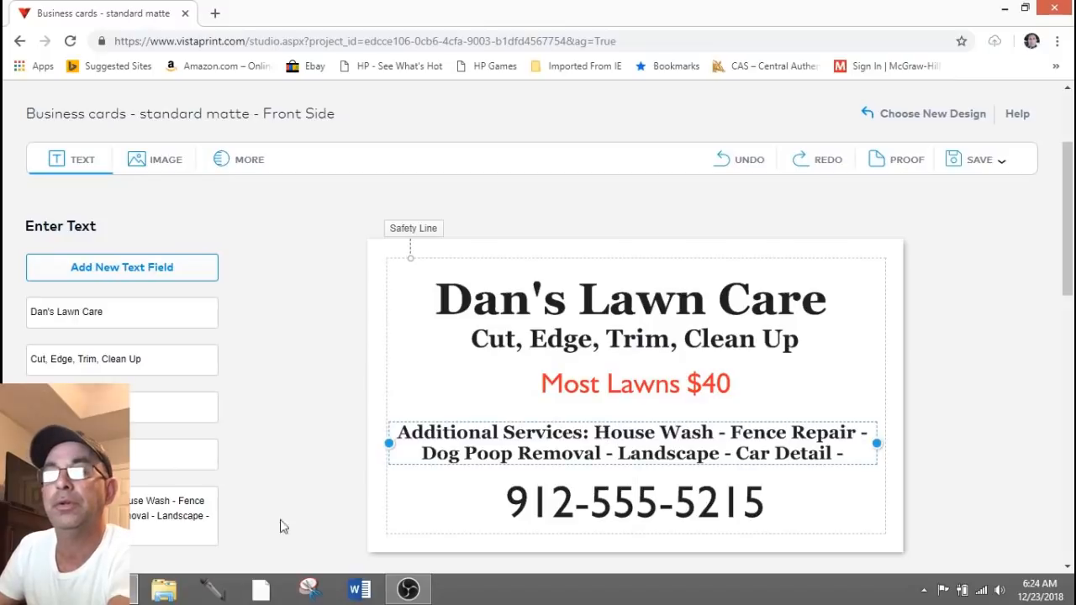
left_click(846, 463)
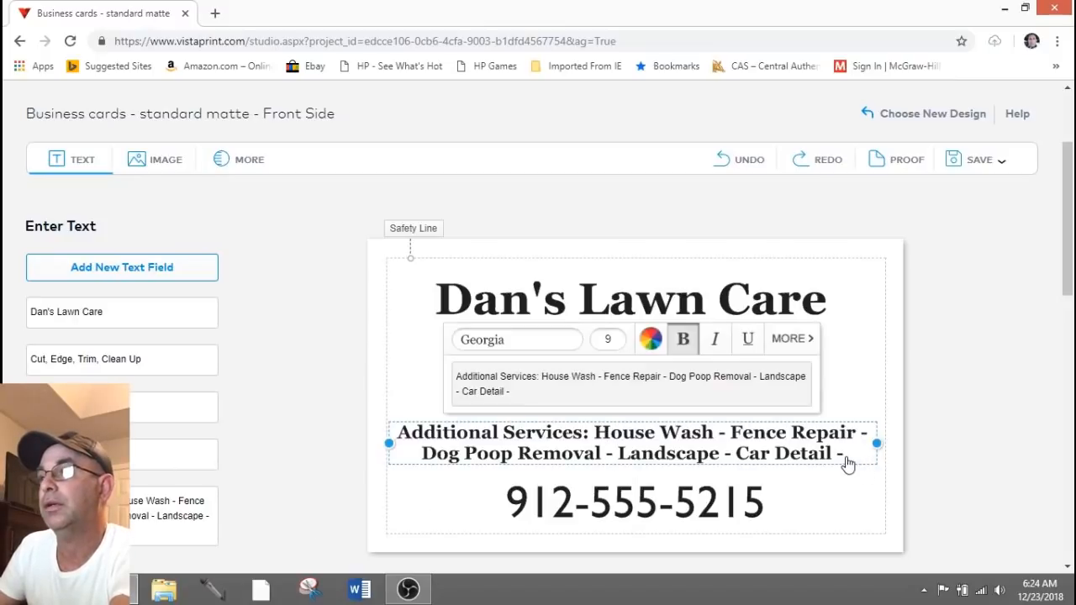
left_click(525, 396)
key("BackSpace")
key("BackSpace")
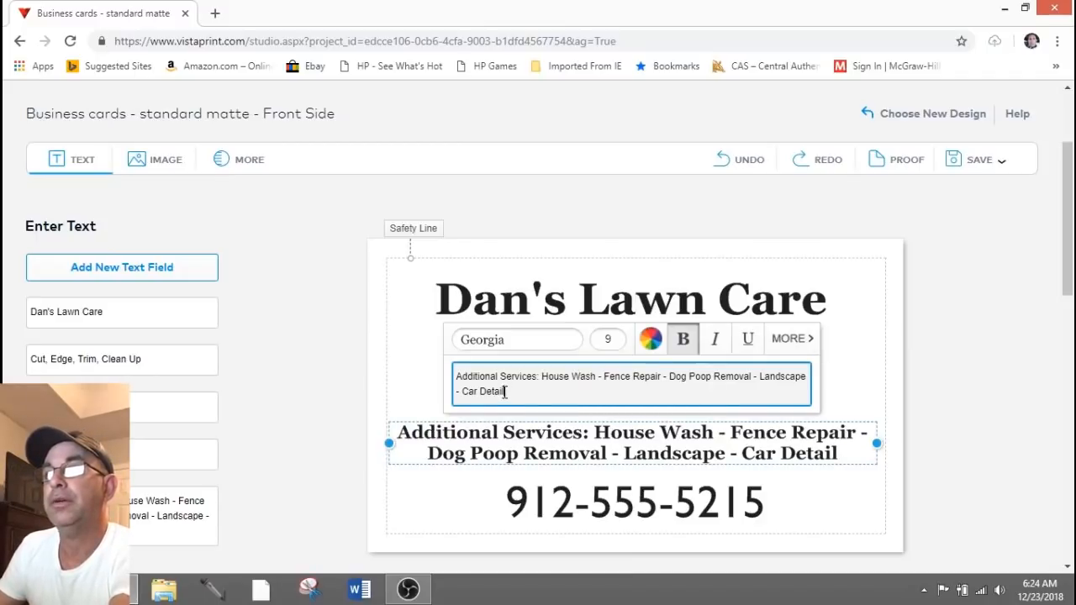
Step: Remove the bold from the service list "House Wash" through "Car Detail", leaving only the "Additional Services:" label bold
left_click_drag(503, 391, 541, 373)
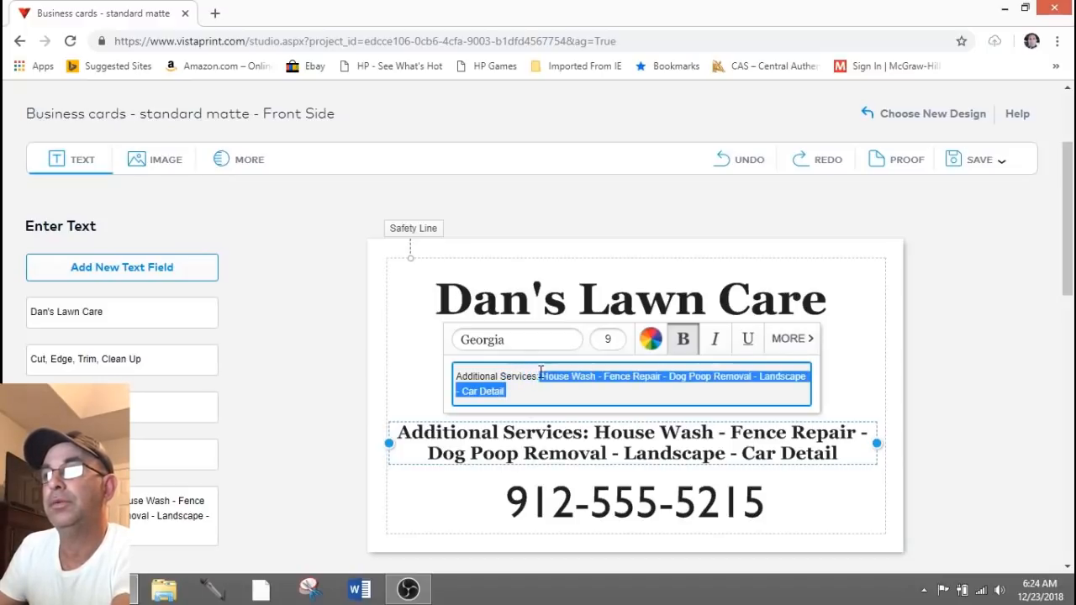
left_click(683, 339)
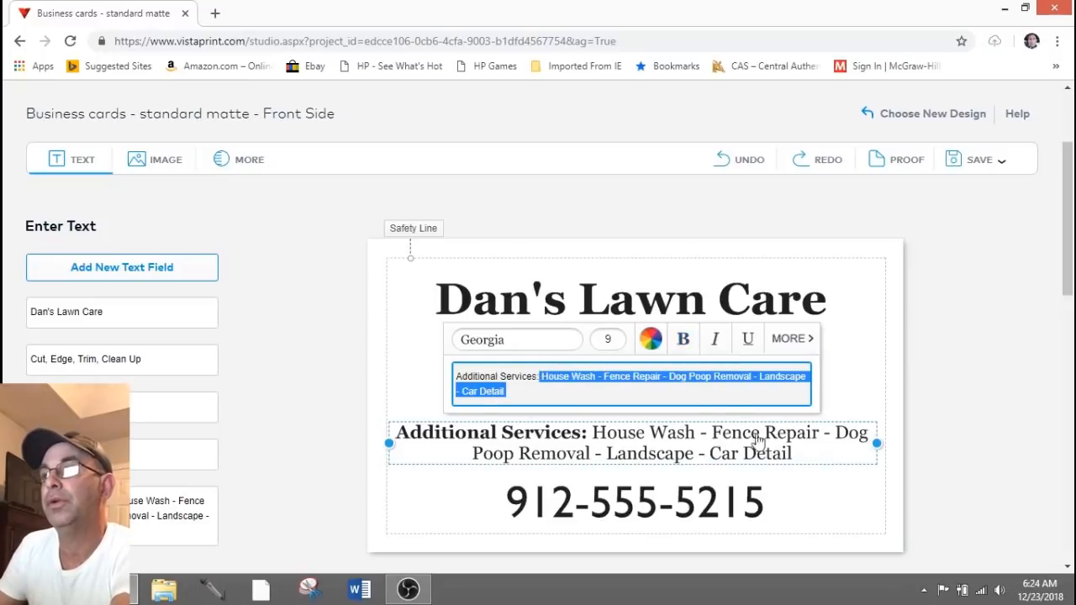
left_click(812, 488)
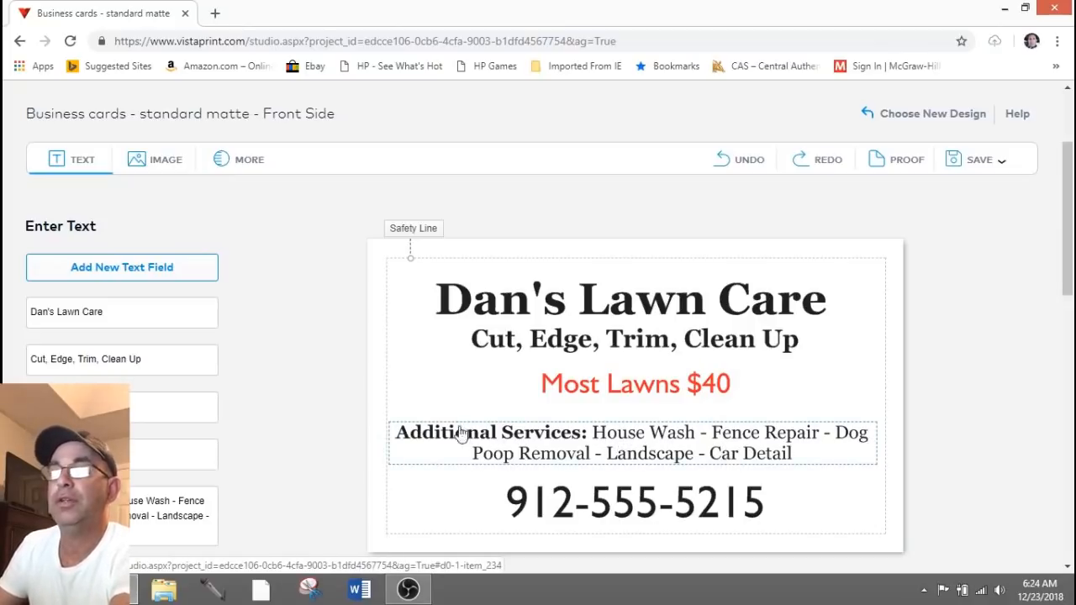
Step: Delete the "Additional Services" text from the card and move the "Dan's Lawn Care" heading up close to the upper safety line
left_click(517, 442)
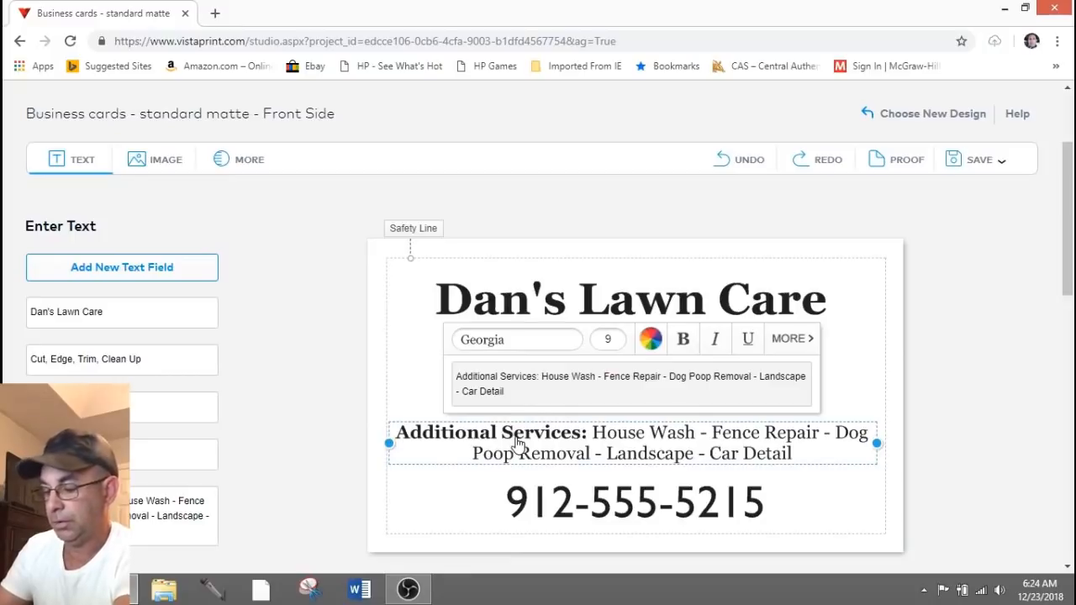
key("Delete")
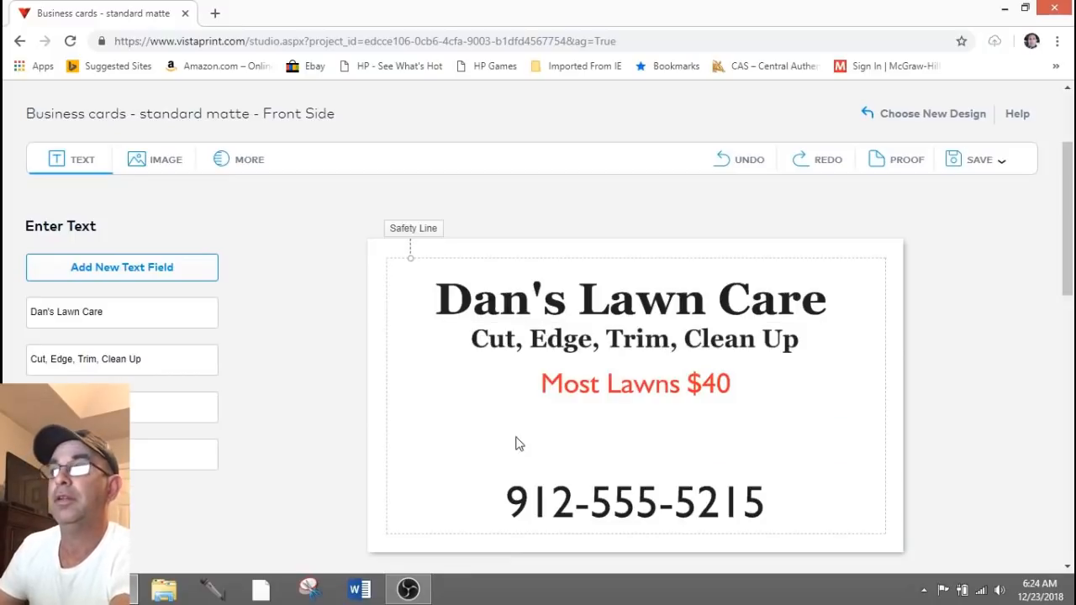
left_click(630, 312)
key("Up")
key("Up")
key("Up")
key("Up")
key("Up")
key("Up")
key("Up")
key("Up")
key("Up")
key("Up")
key("Up")
key("Up")
key("Up")
key("Up")
key("Up")
key("Up")
key("Up")
key("Up")
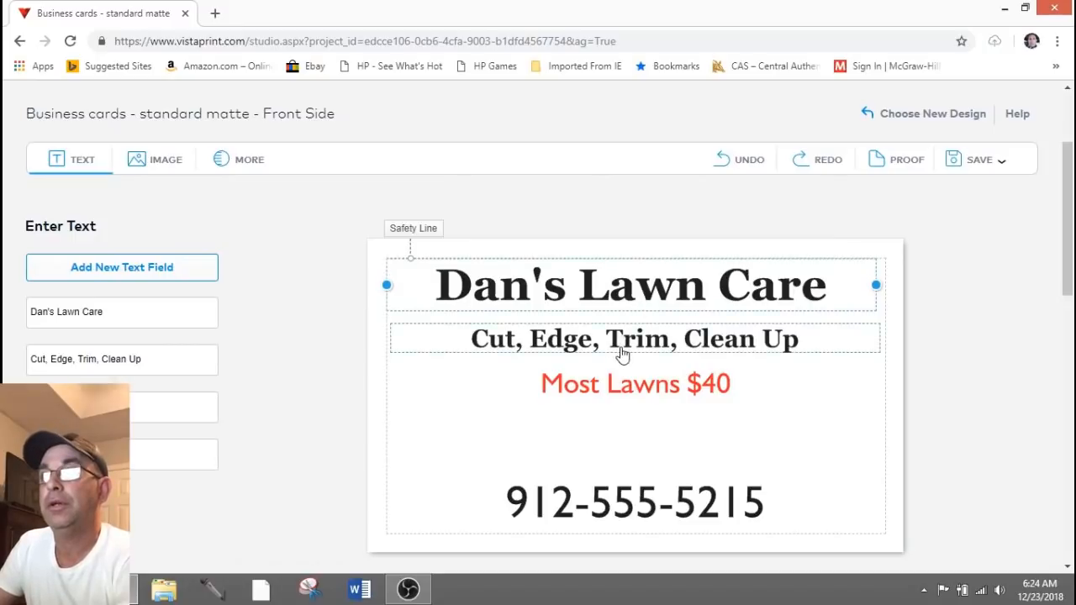
left_click(622, 348)
left_click(619, 382)
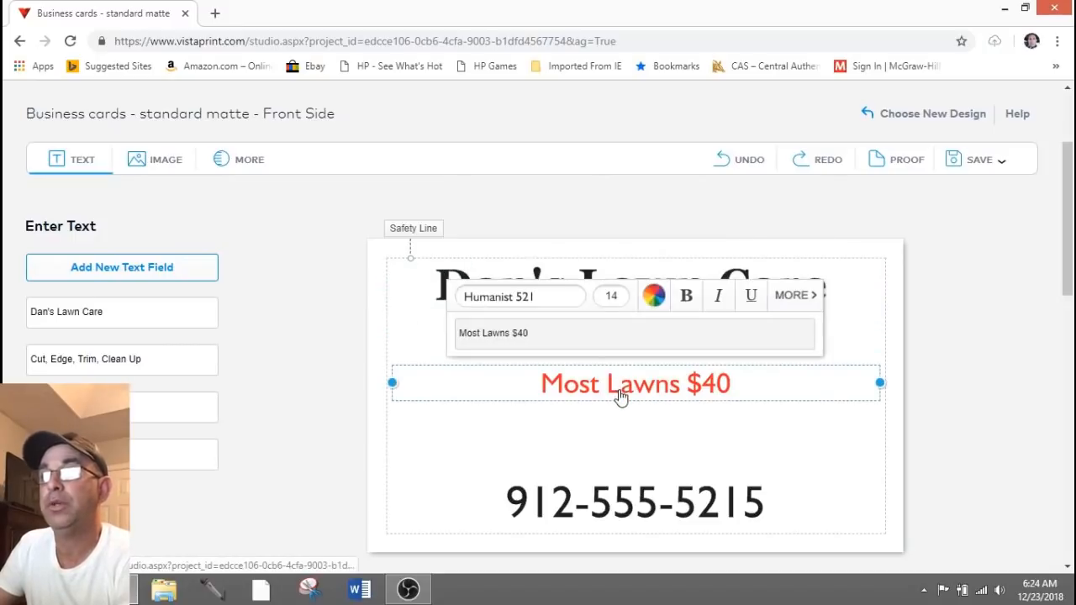
left_click(613, 502)
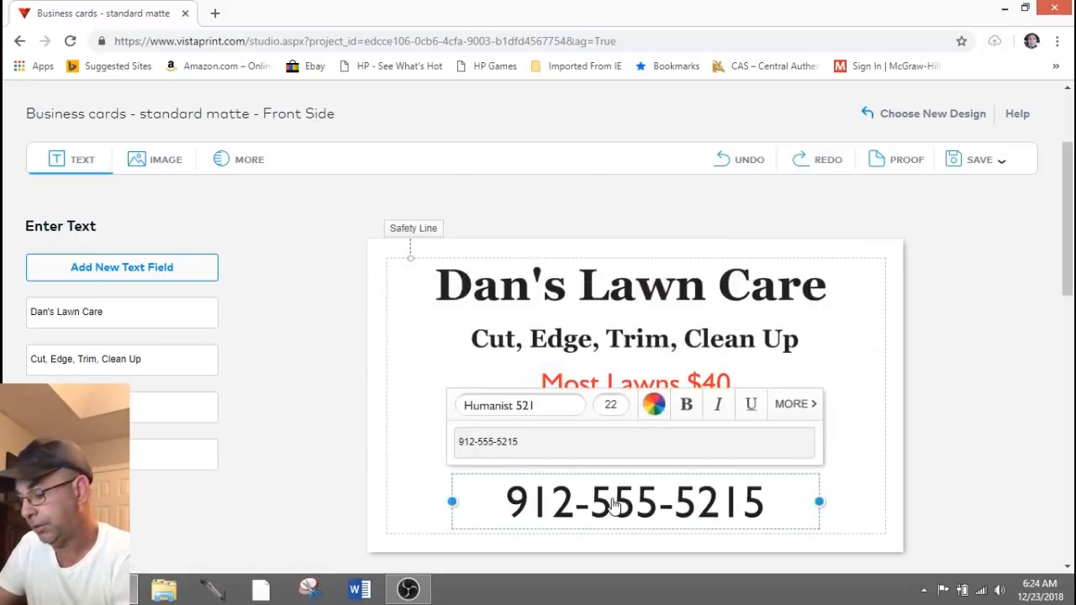
key("Up")
key("Up")
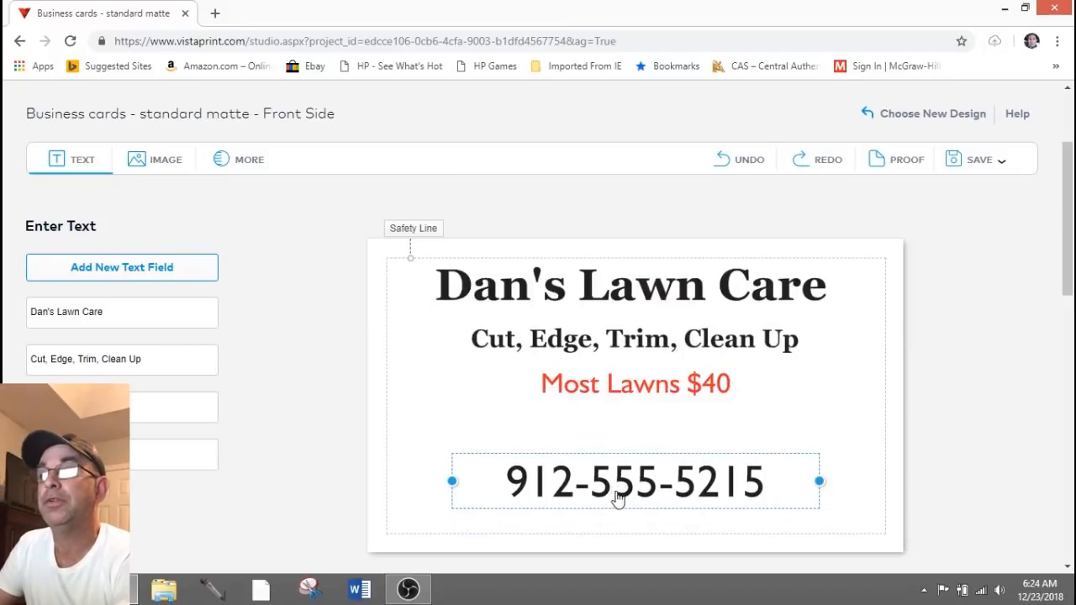
key("Down")
key("Down")
left_click(488, 446)
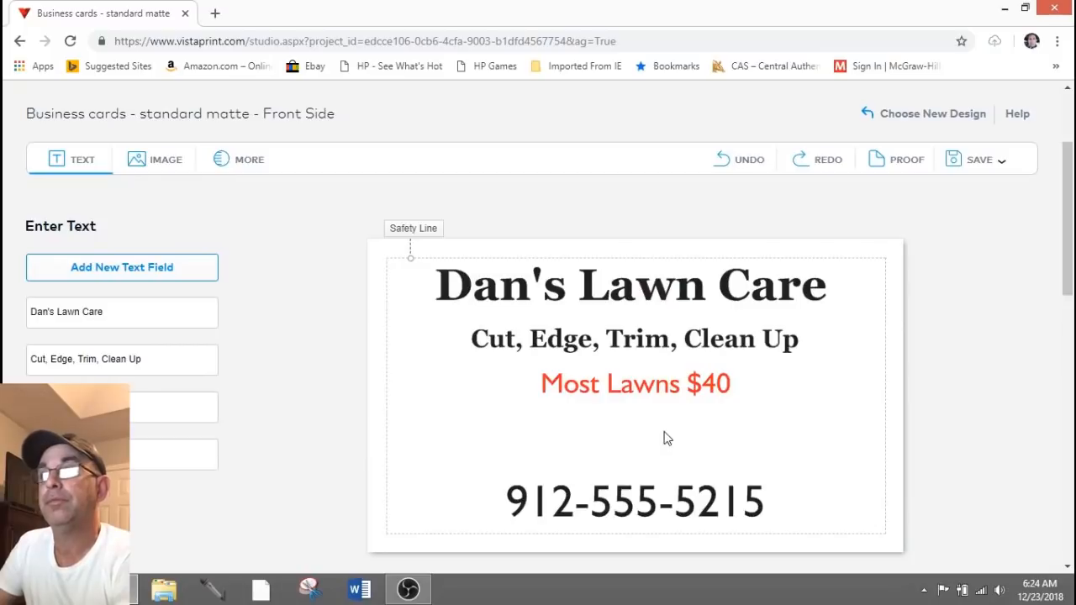
left_click(154, 271)
left_click(148, 512)
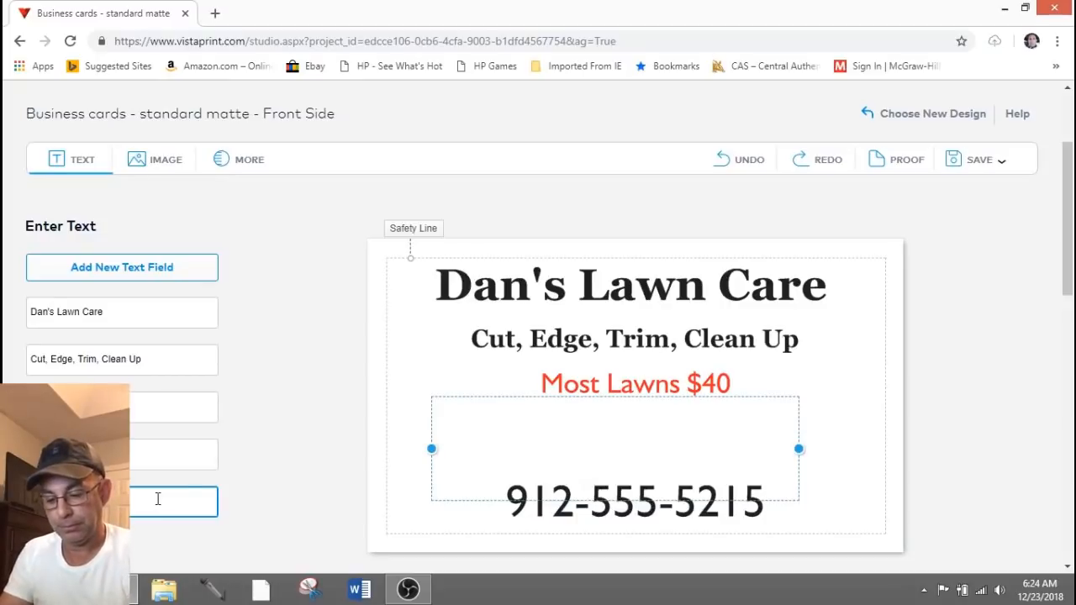
type("Faceb")
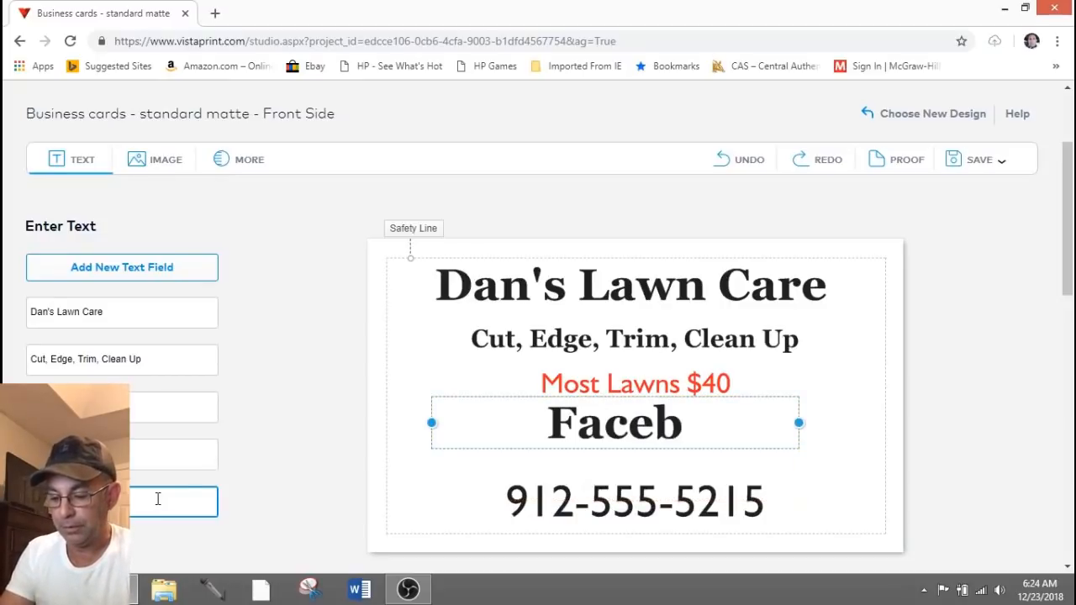
type("ook Pa")
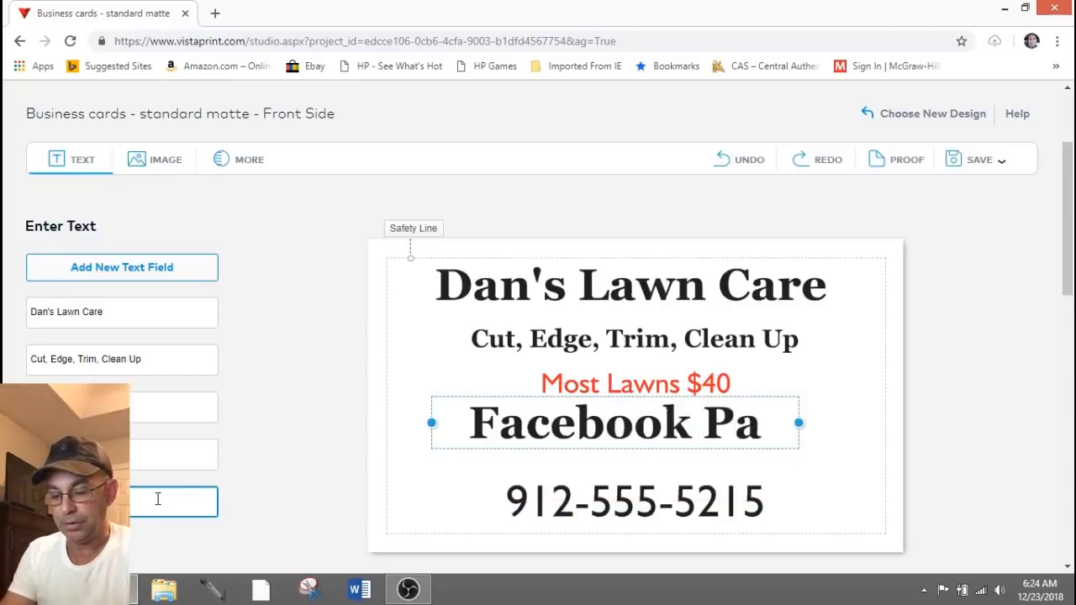
type("ge")
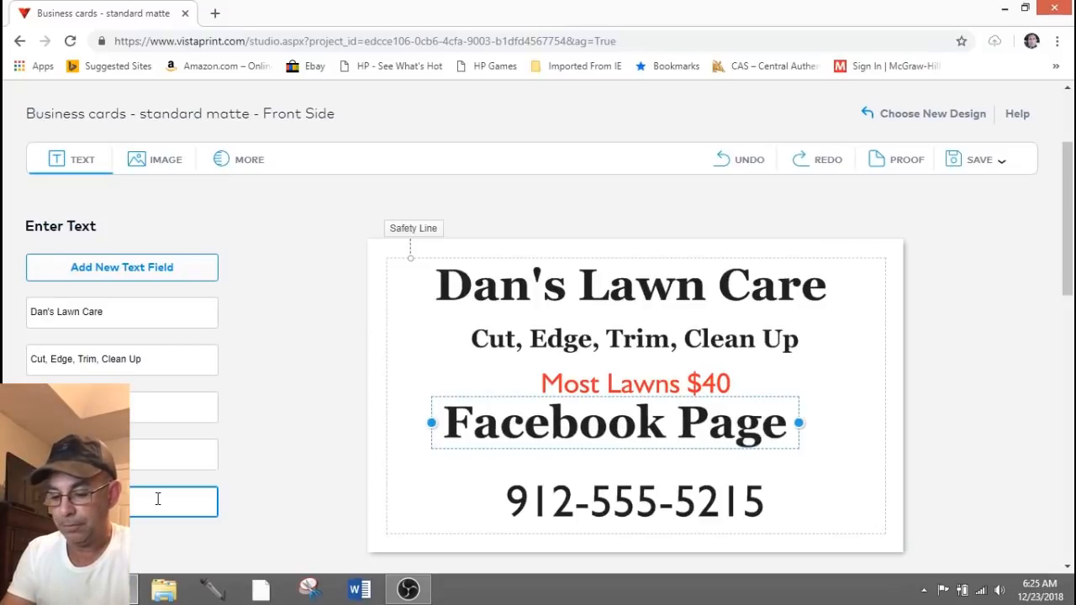
type(": @")
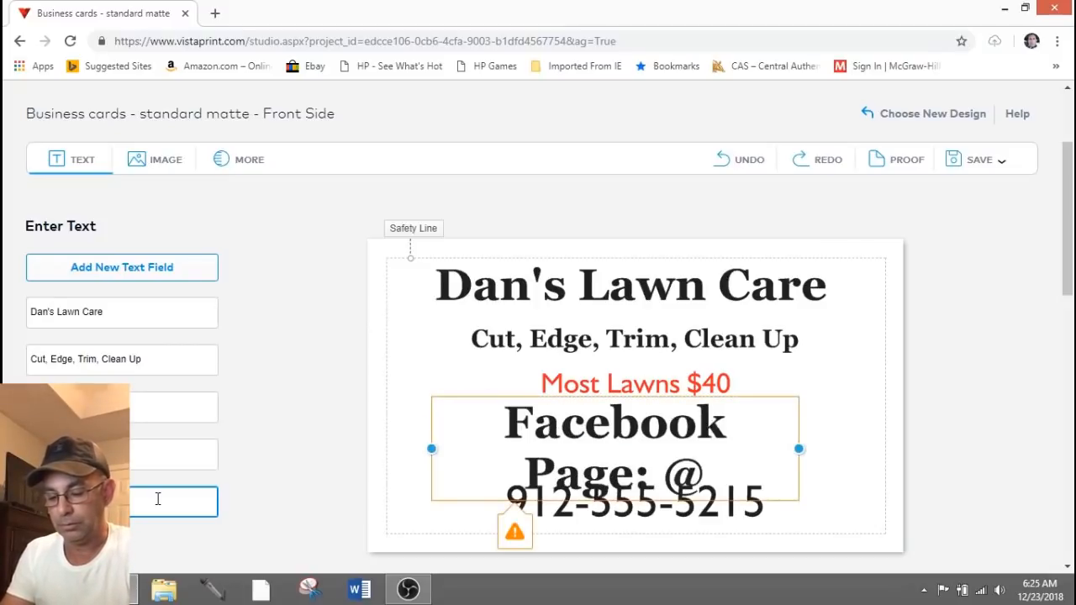
type("DansLawn")
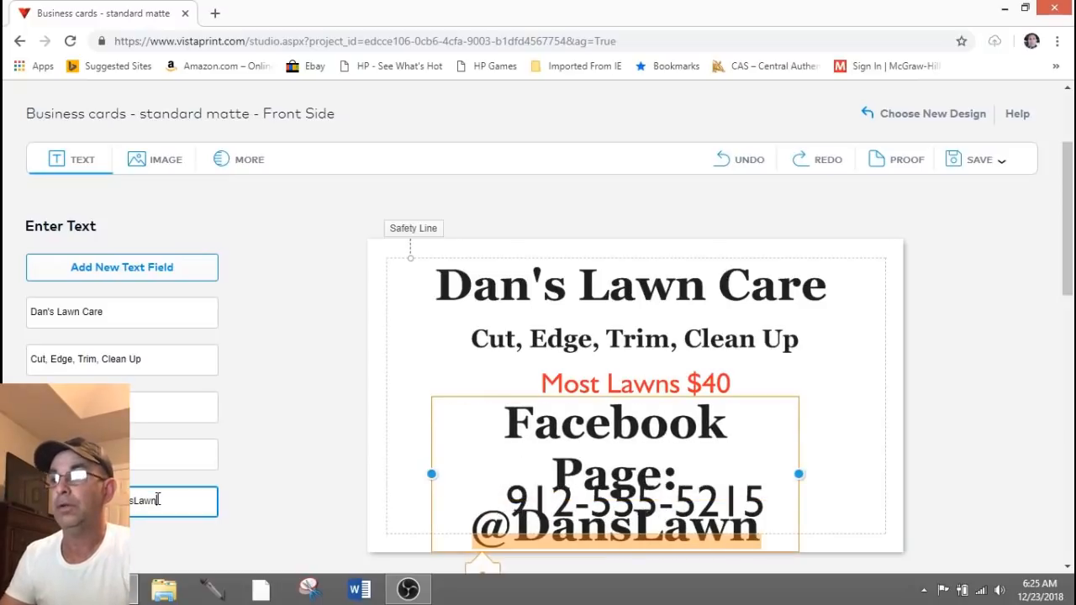
type("Car")
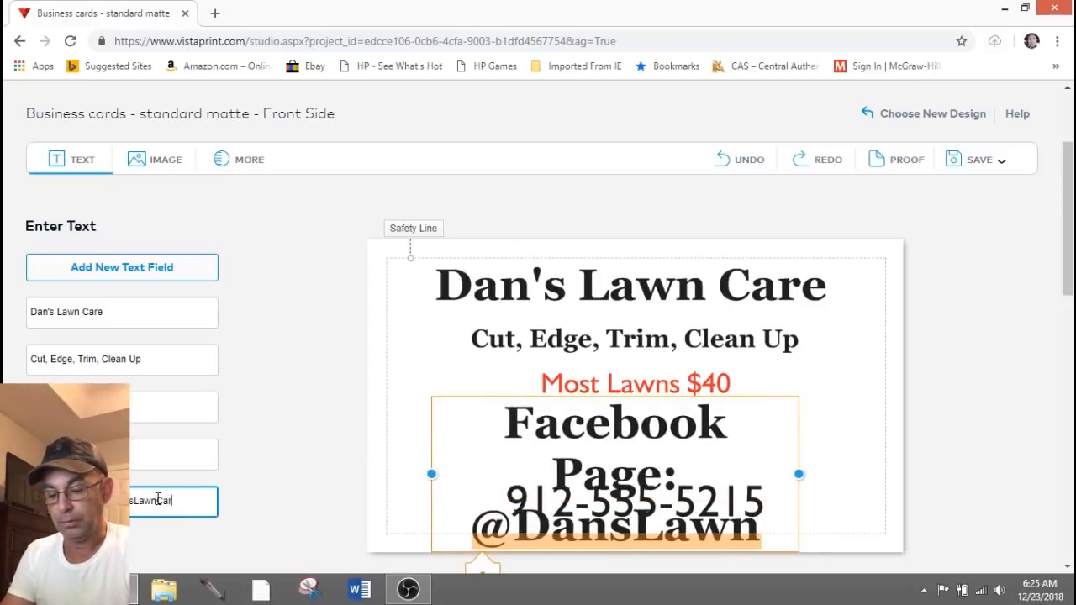
type("e")
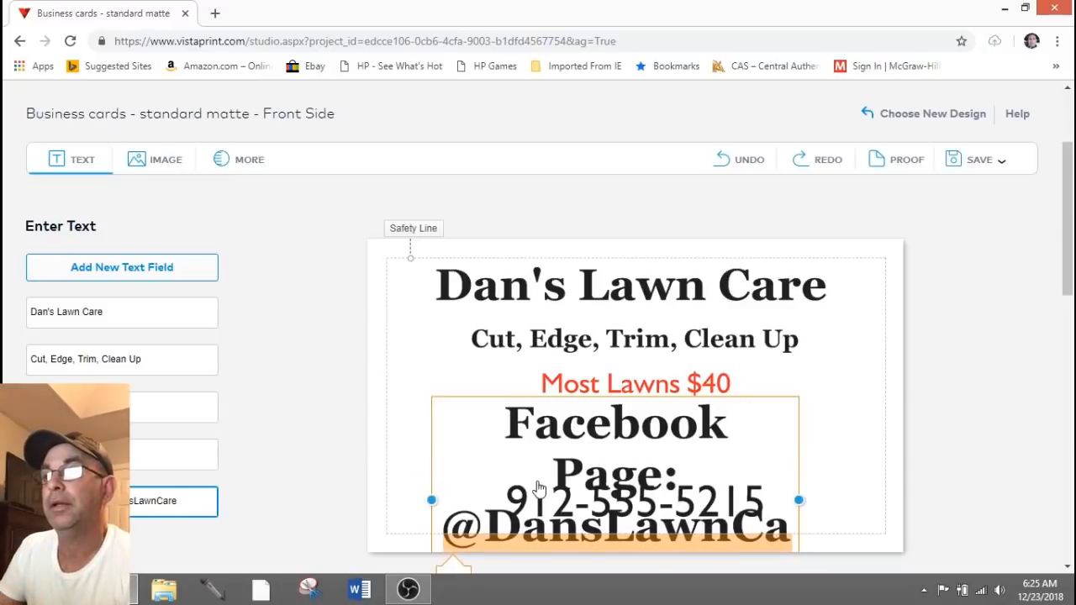
left_click(539, 488)
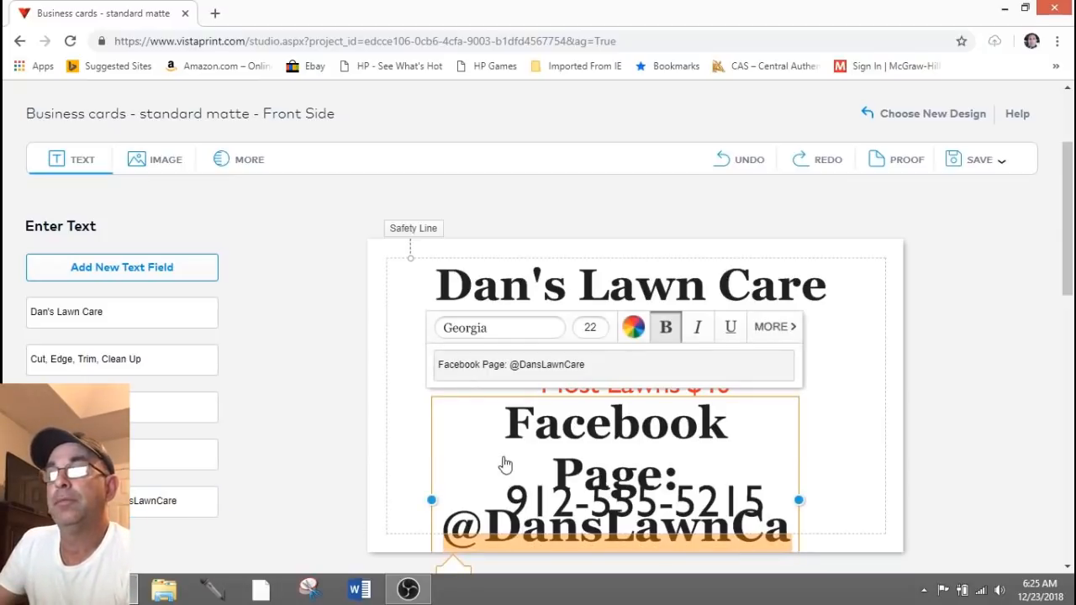
left_click(425, 475)
left_click(504, 475)
left_click(590, 329)
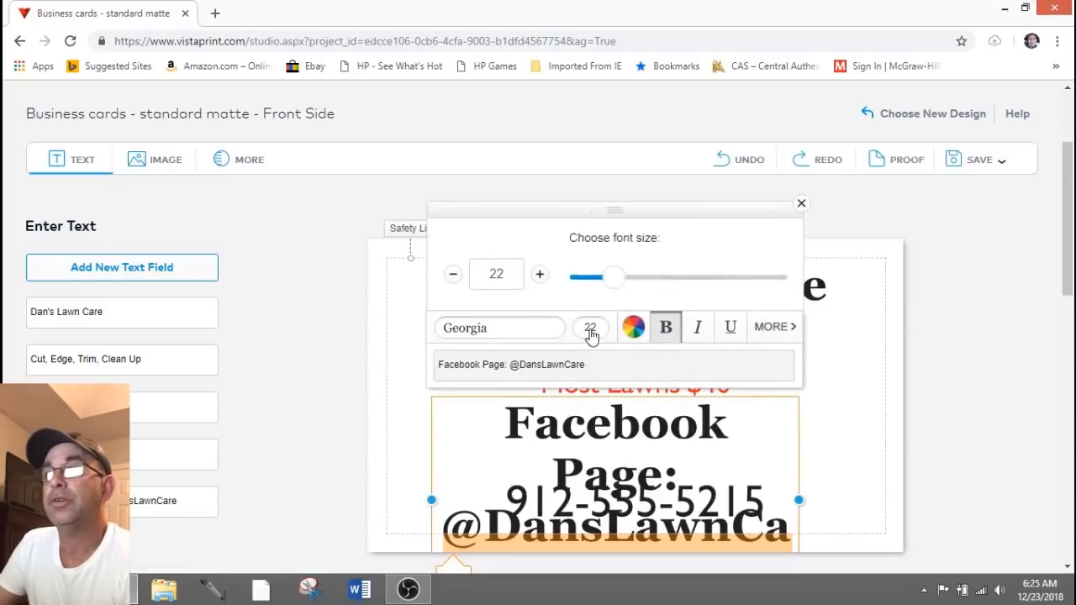
left_click_drag(614, 271, 589, 273)
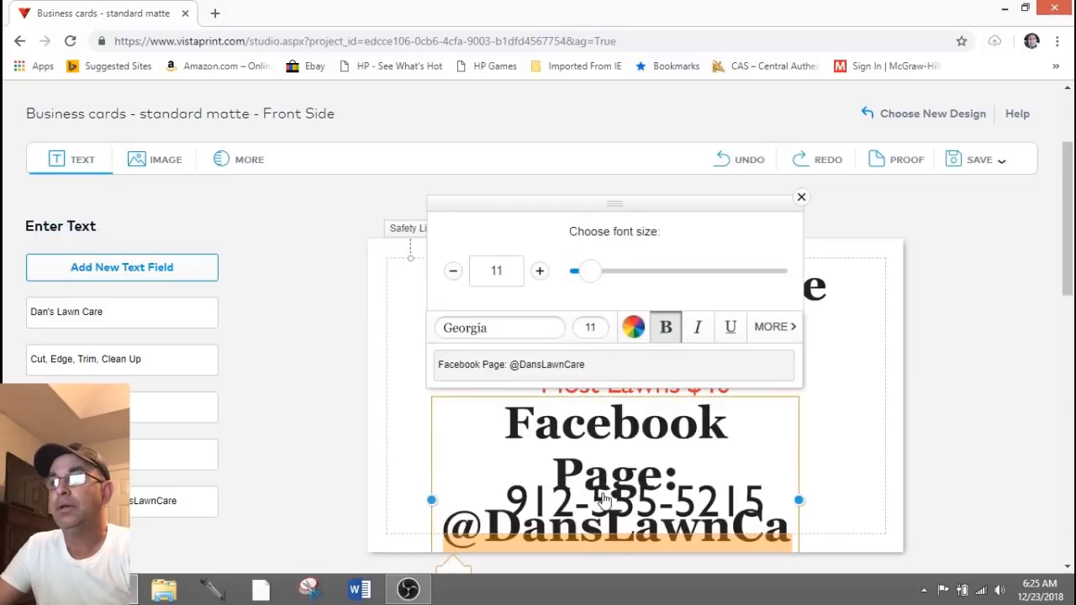
left_click(668, 333)
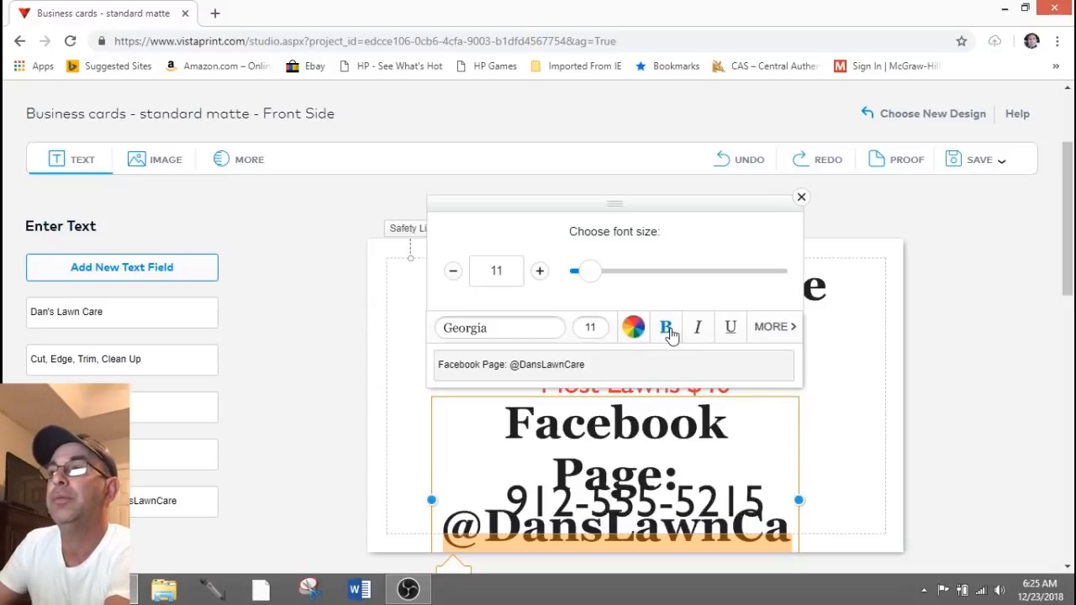
left_click(833, 426)
left_click(713, 471)
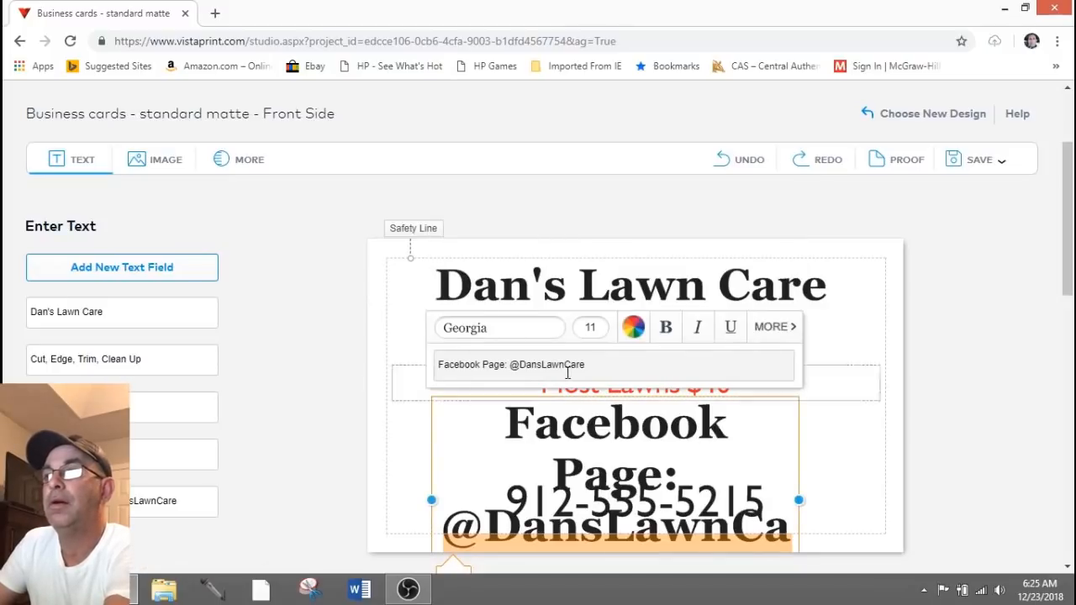
left_click(590, 328)
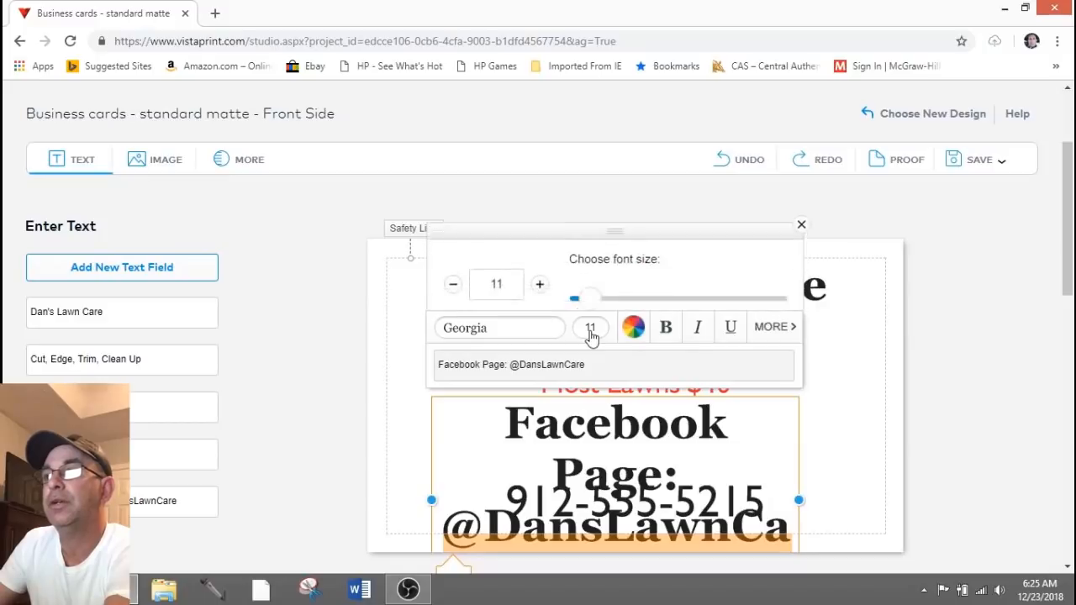
left_click_drag(589, 272, 586, 271)
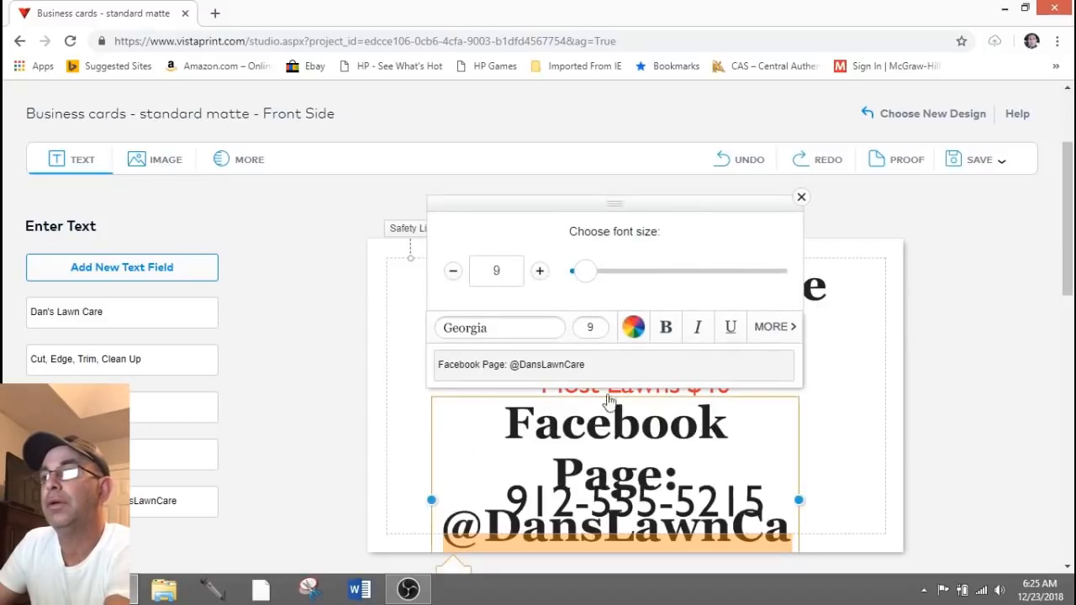
left_click(695, 414)
left_click_drag(695, 414, 713, 390)
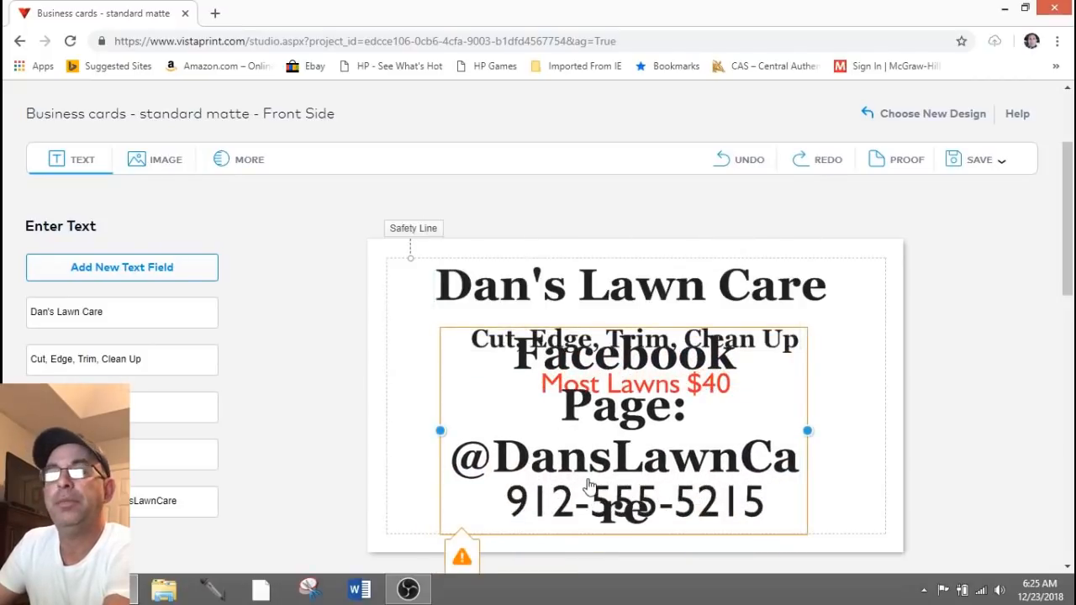
left_click(555, 361)
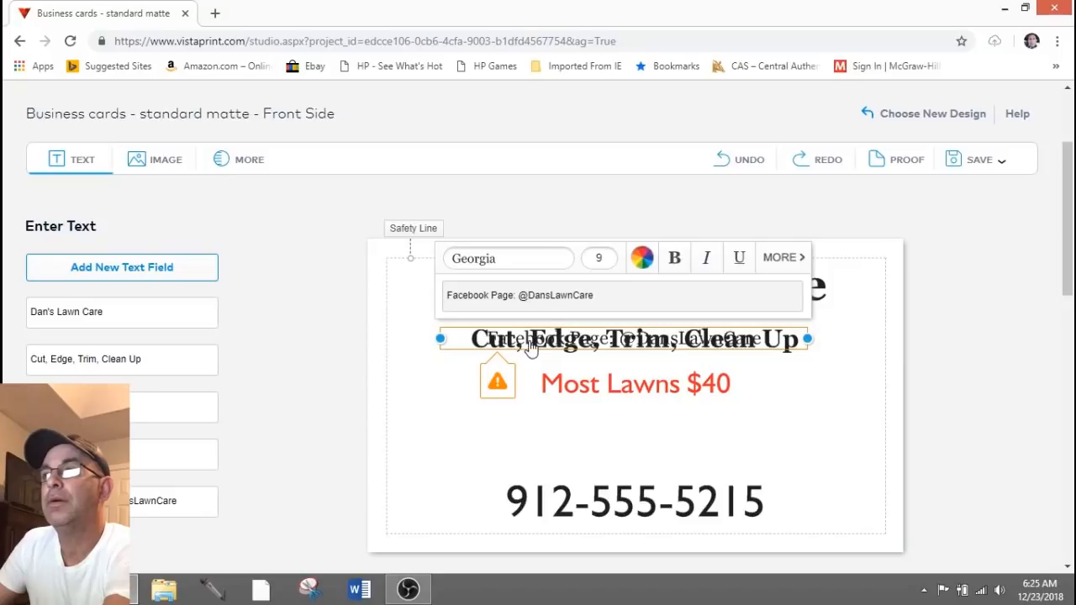
left_click(802, 443)
left_click(504, 385)
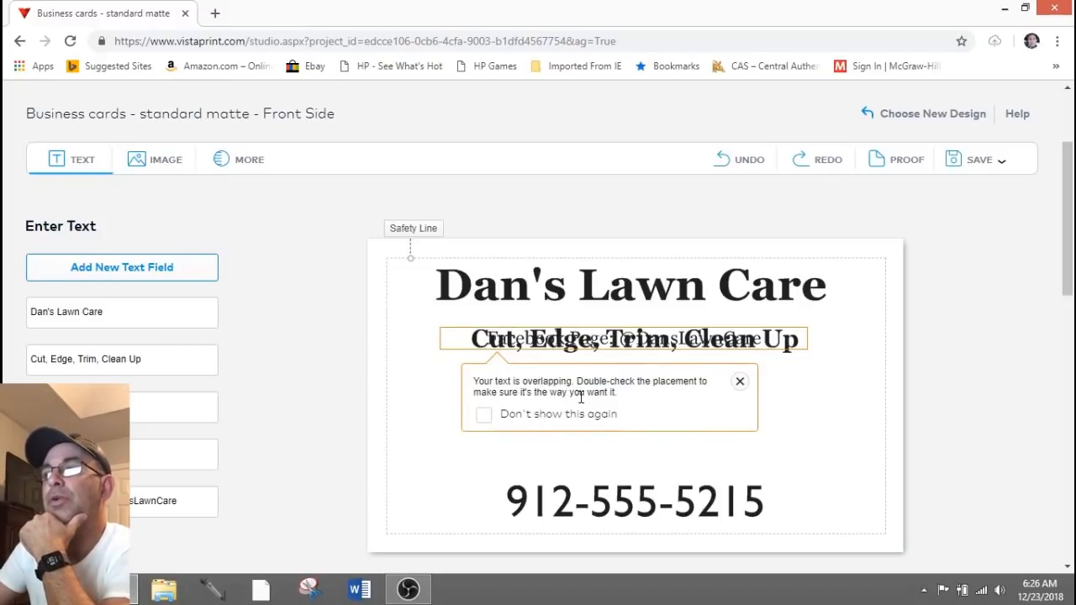
left_click(513, 346)
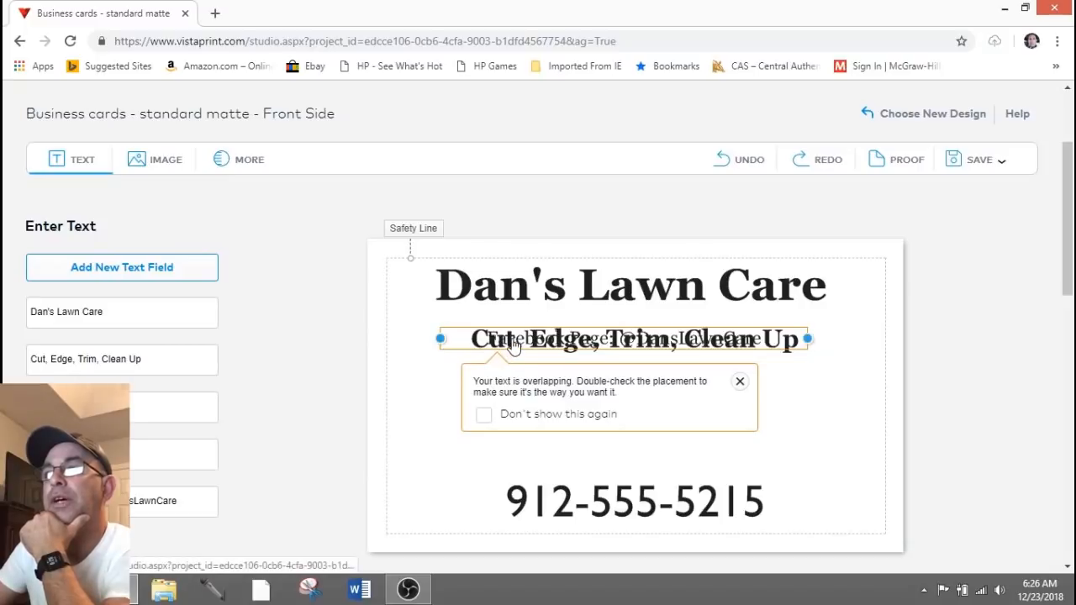
left_click(740, 382)
left_click_drag(657, 355, 658, 445)
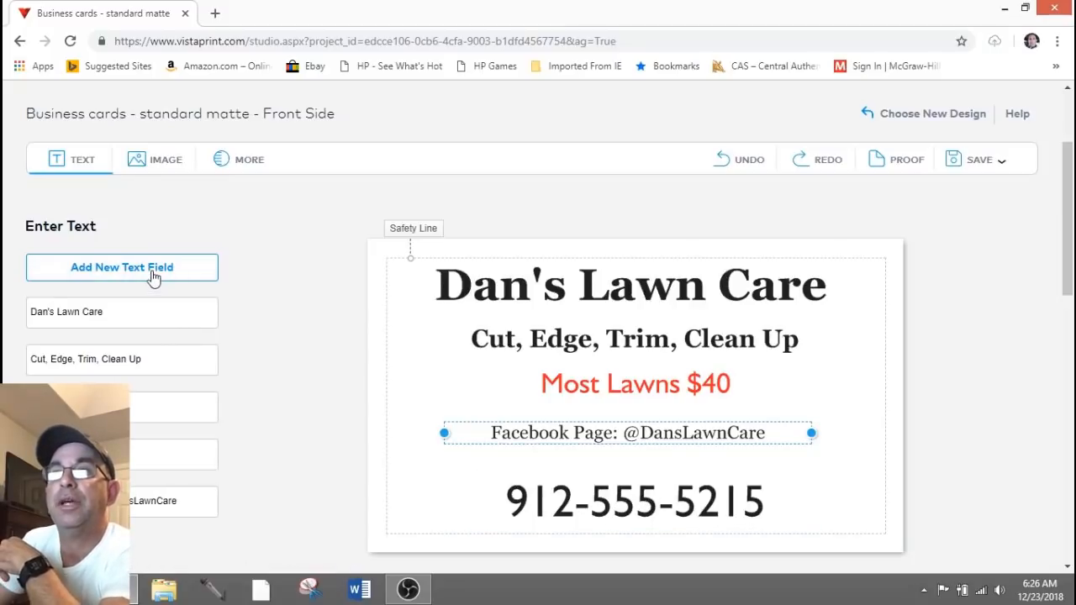
Step: Delete the Facebook page text and move the phone number up toward "Most Lawns $40"
left_click(485, 439)
key("Delete")
left_click(577, 503)
left_click_drag(577, 502, 578, 474)
Step: Move "Most Lawns $40" down closer to the phone number and set its font size to 19
left_click(591, 392)
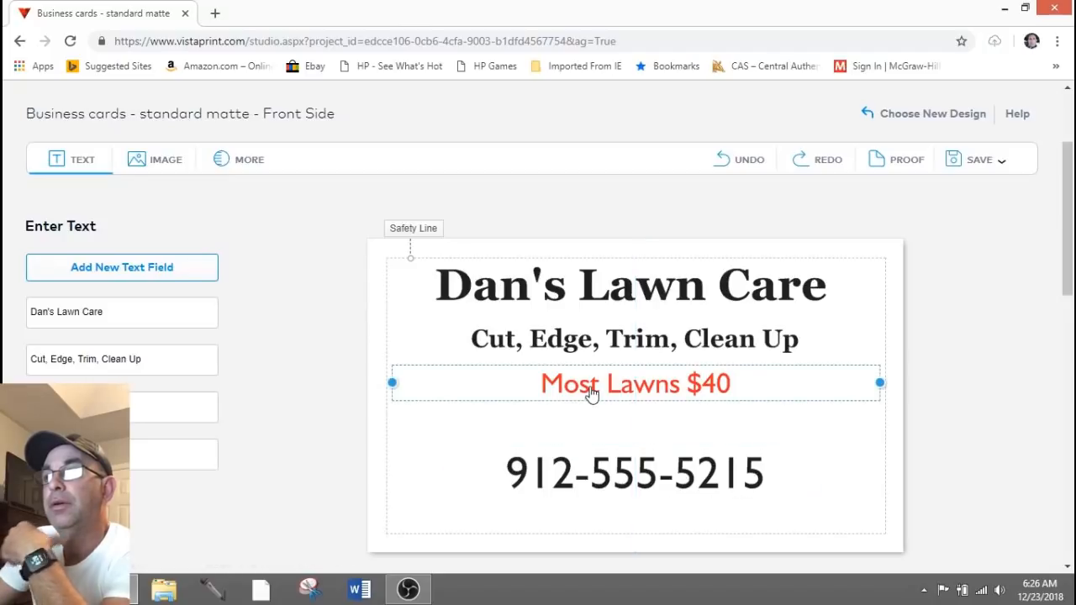
left_click_drag(591, 392, 591, 415)
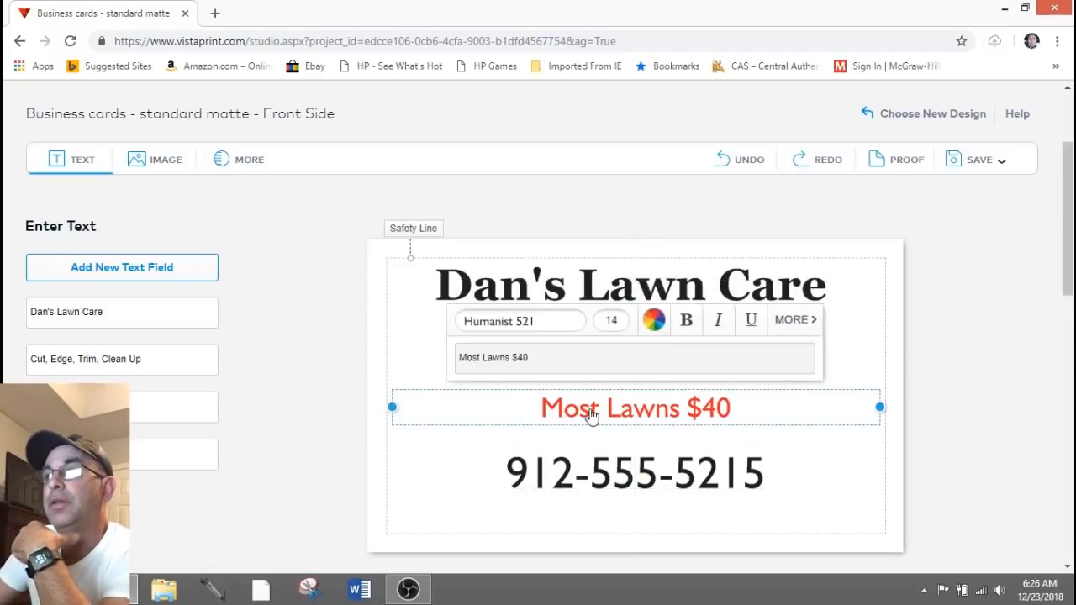
left_click(616, 322)
left_click_drag(605, 269, 625, 264)
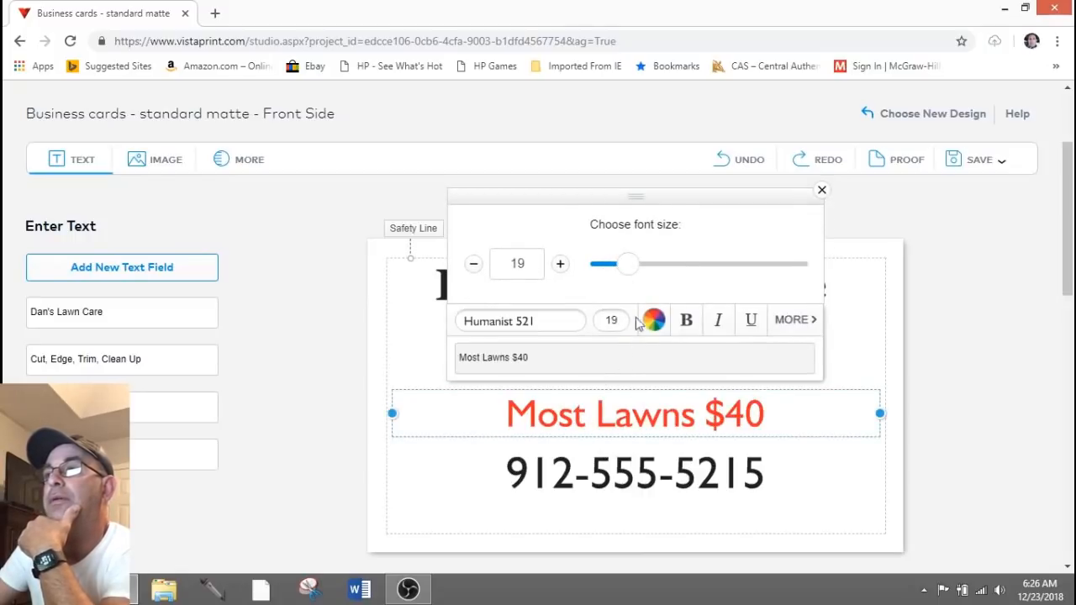
left_click(798, 434)
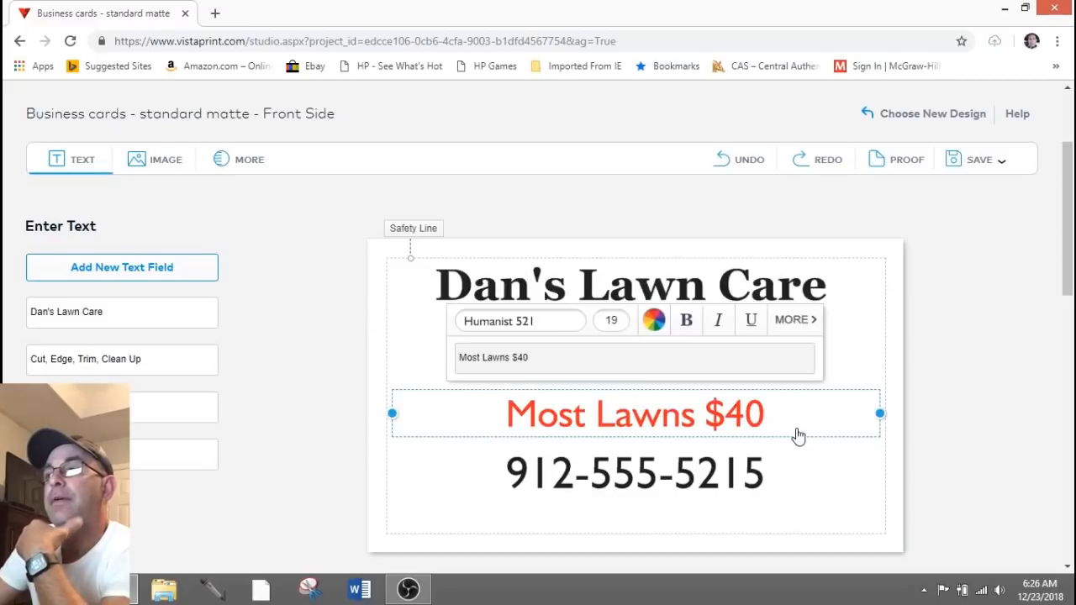
left_click(745, 529)
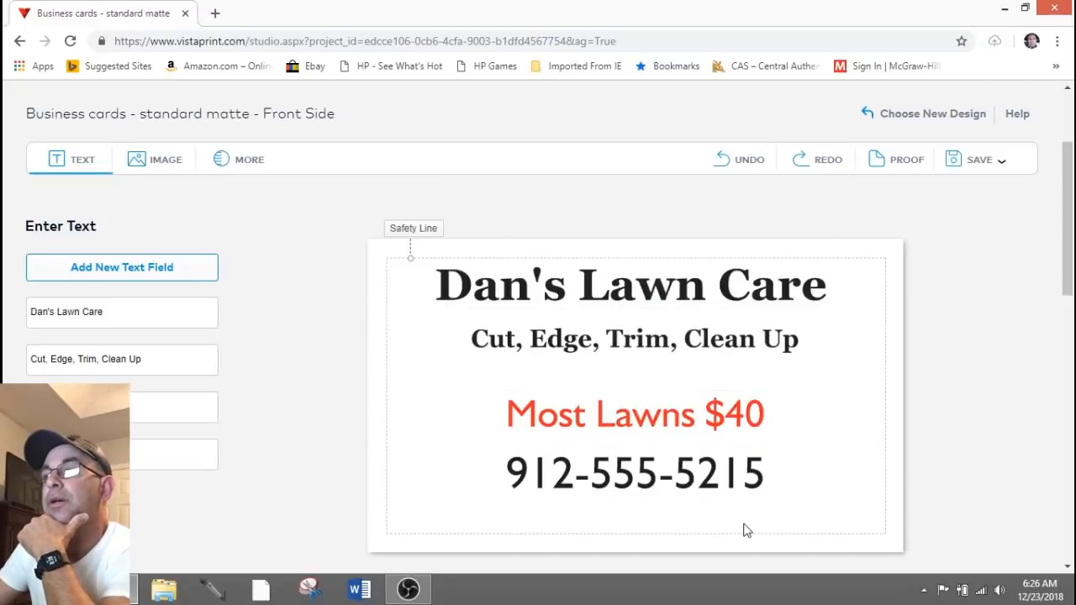
Step: Move the phone number slightly down to widen the gap beneath "Most Lawns $40"
left_click(649, 474)
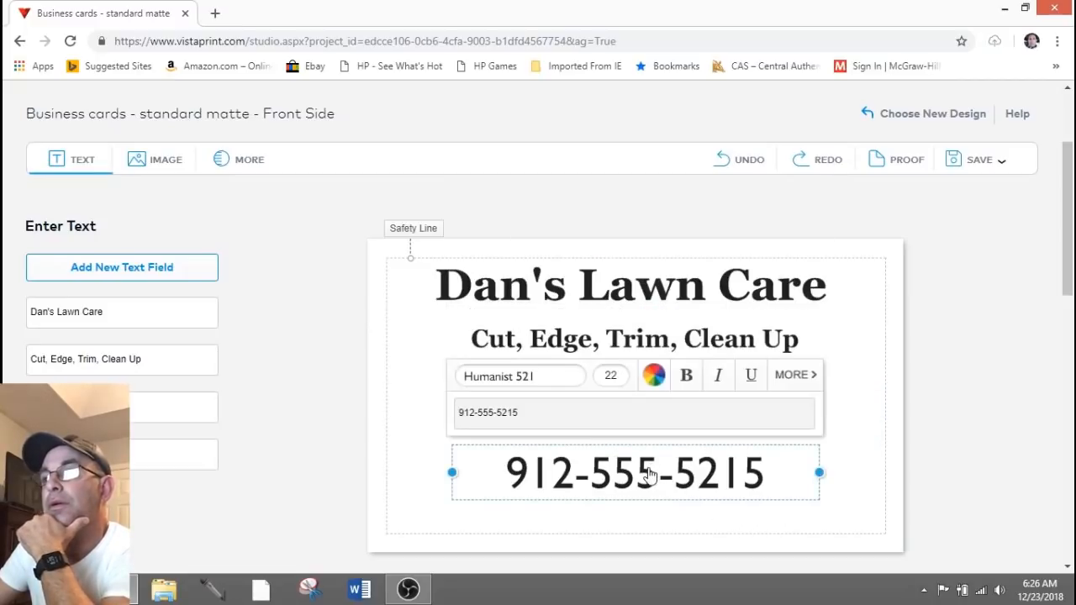
left_click_drag(650, 473, 644, 480)
left_click(846, 508)
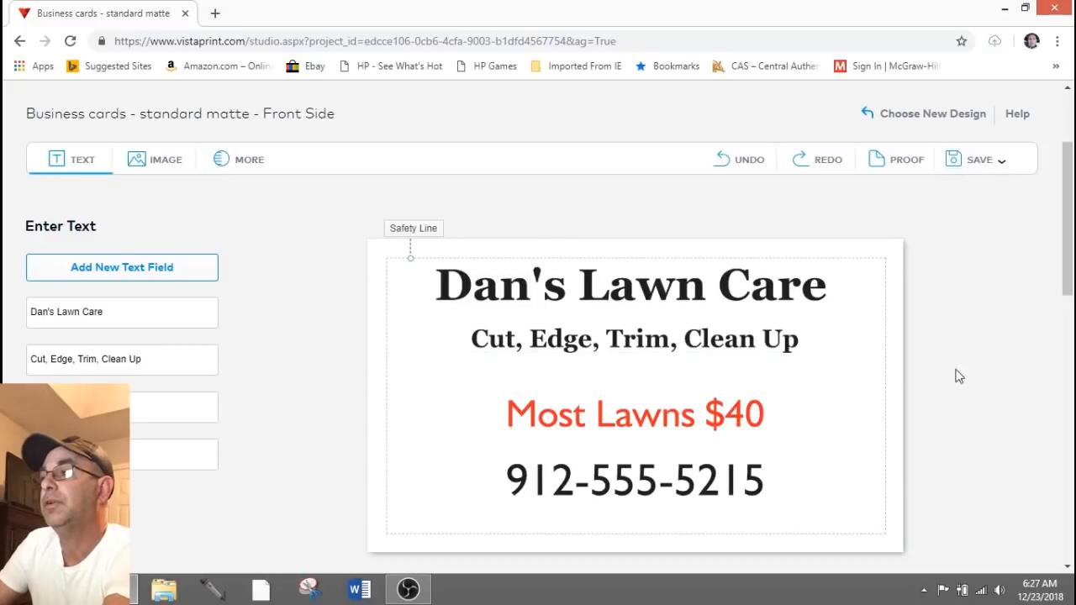
left_click_drag(1063, 279, 1066, 293)
scroll(1066, 292, "down", 2)
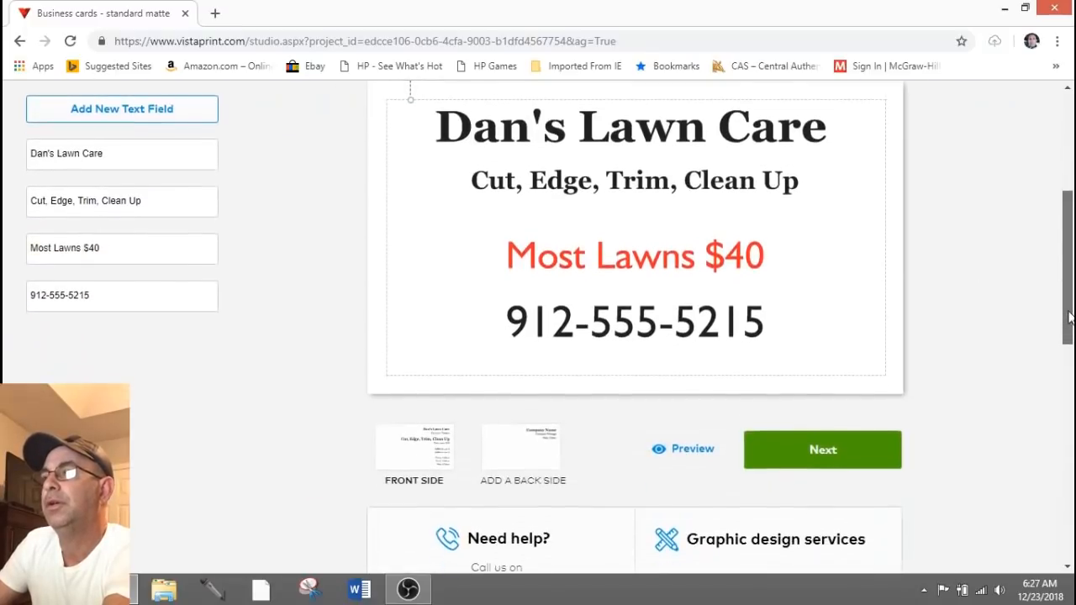
Step: Finish the card's front side and continue to the back side with its printing options
scroll(1071, 319, "up", 3)
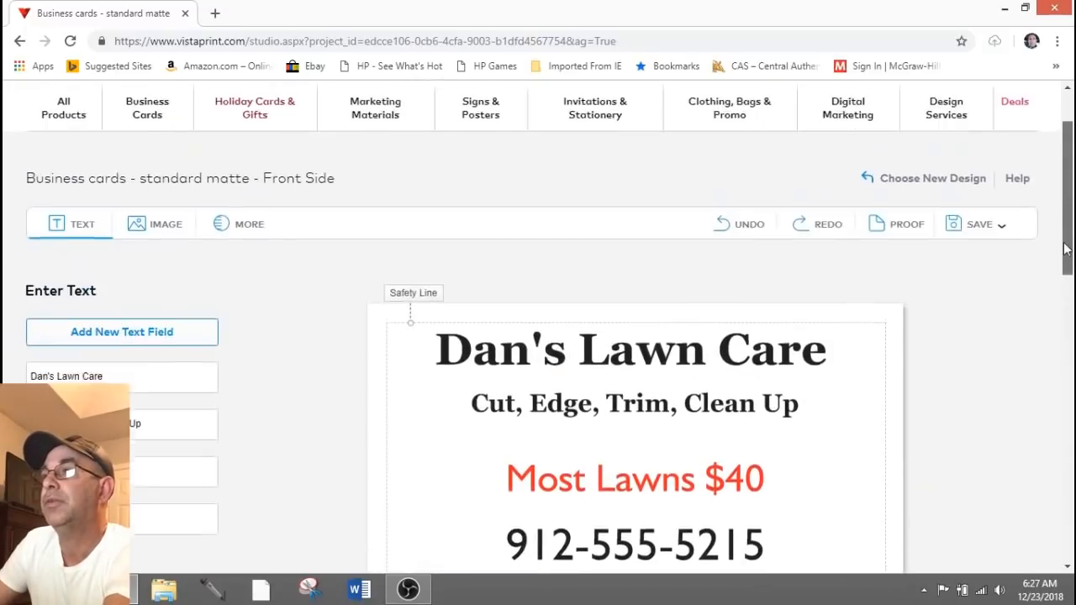
left_click_drag(1070, 209, 1046, 333)
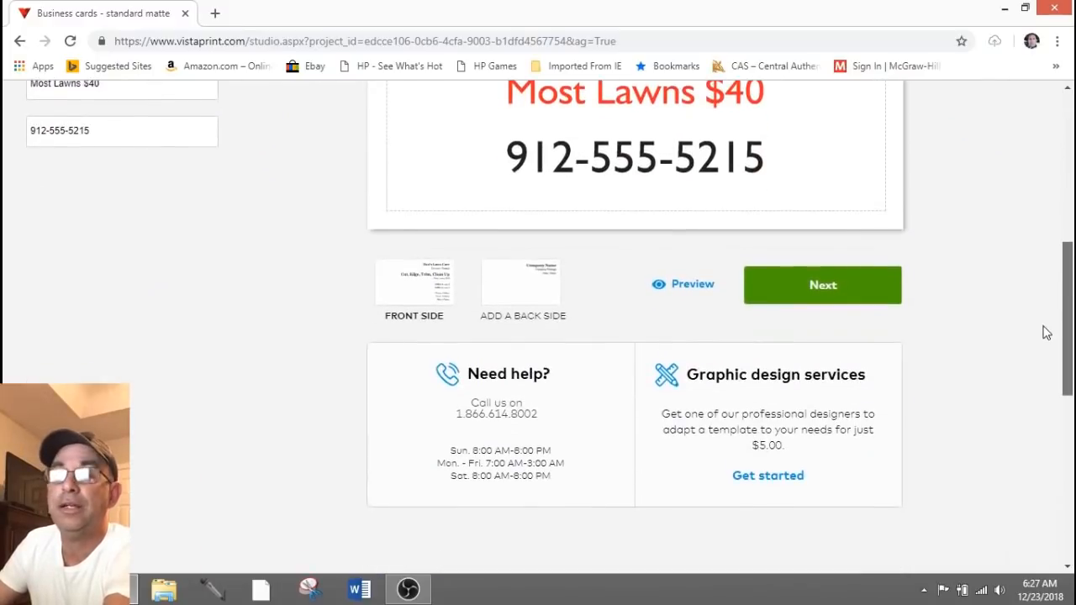
left_click(833, 290)
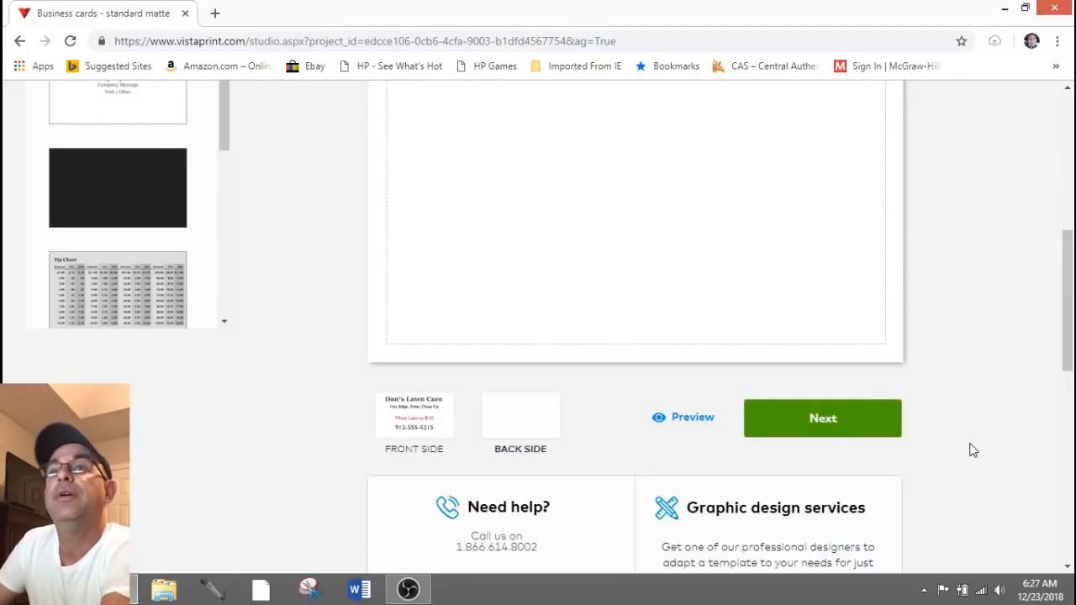
scroll(970, 447, "up", 3)
scroll(683, 466, "up", 2)
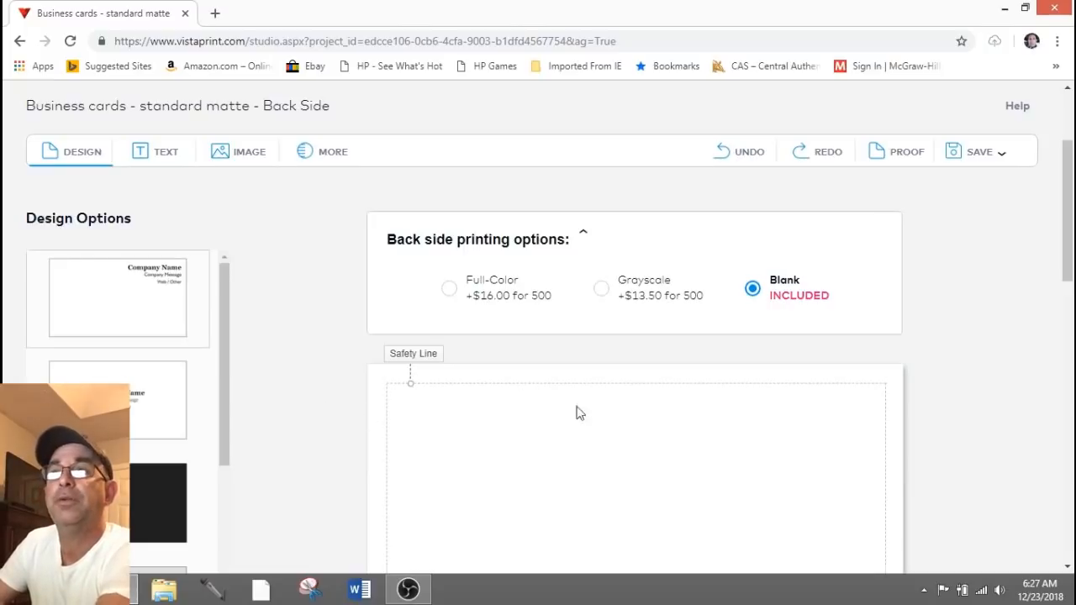
Step: Preview the front side of the finished business card, and close the preview
scroll(601, 407, "down", 5)
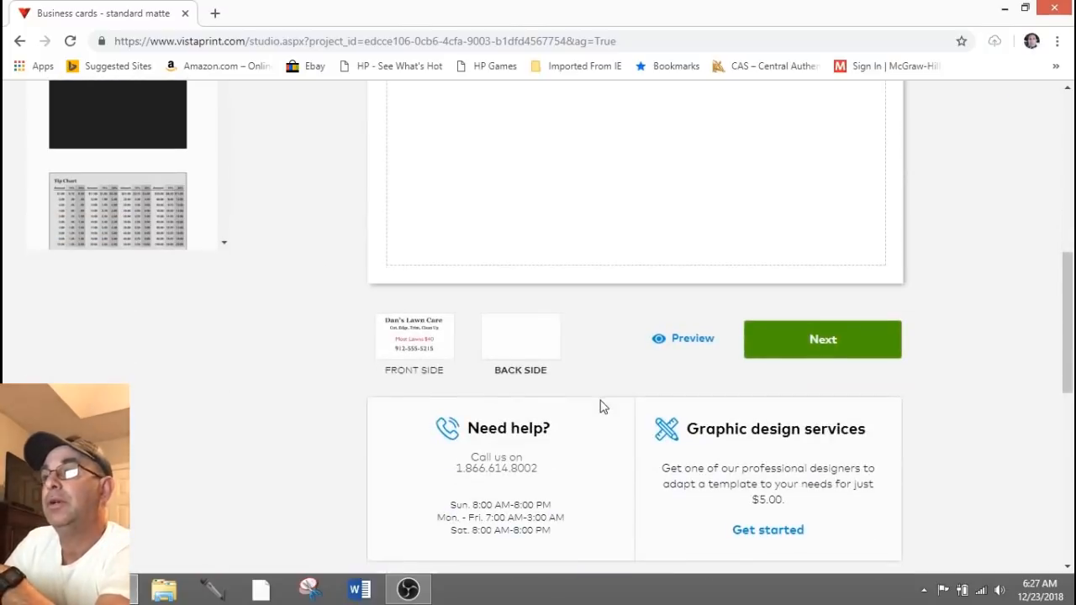
left_click(688, 343)
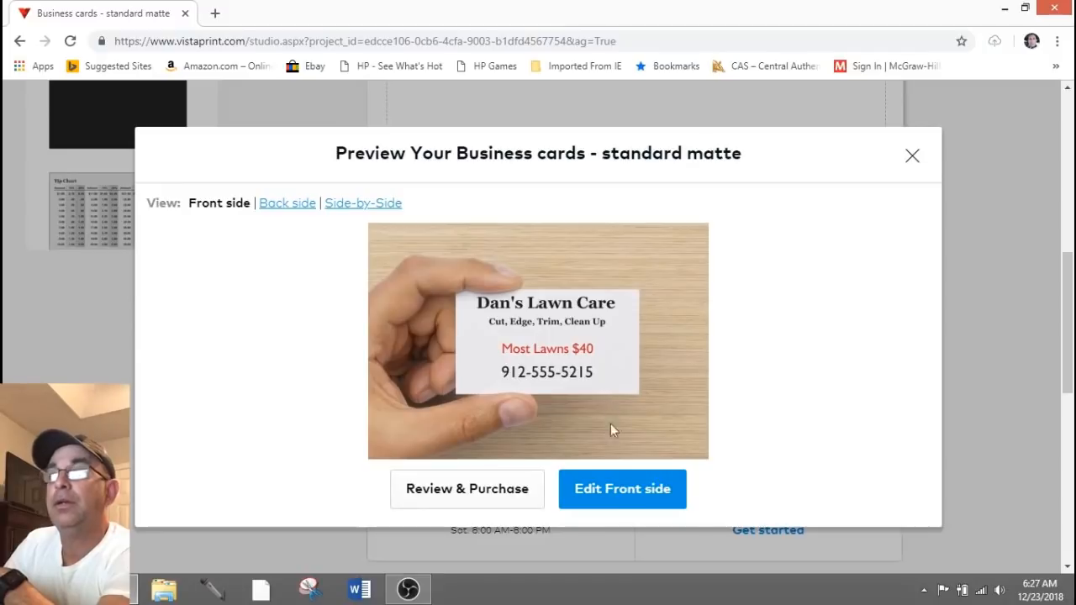
left_click(911, 157)
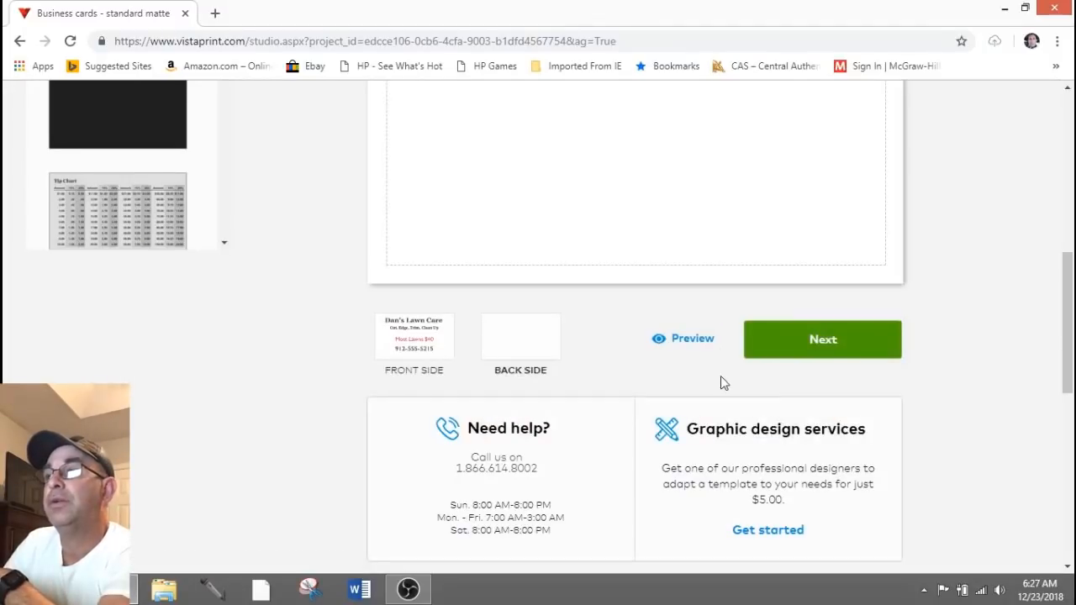
Step: Keep the back side printing option at Blank and continue to the design review
scroll(721, 376, "up", 1)
scroll(721, 384, "up", 4)
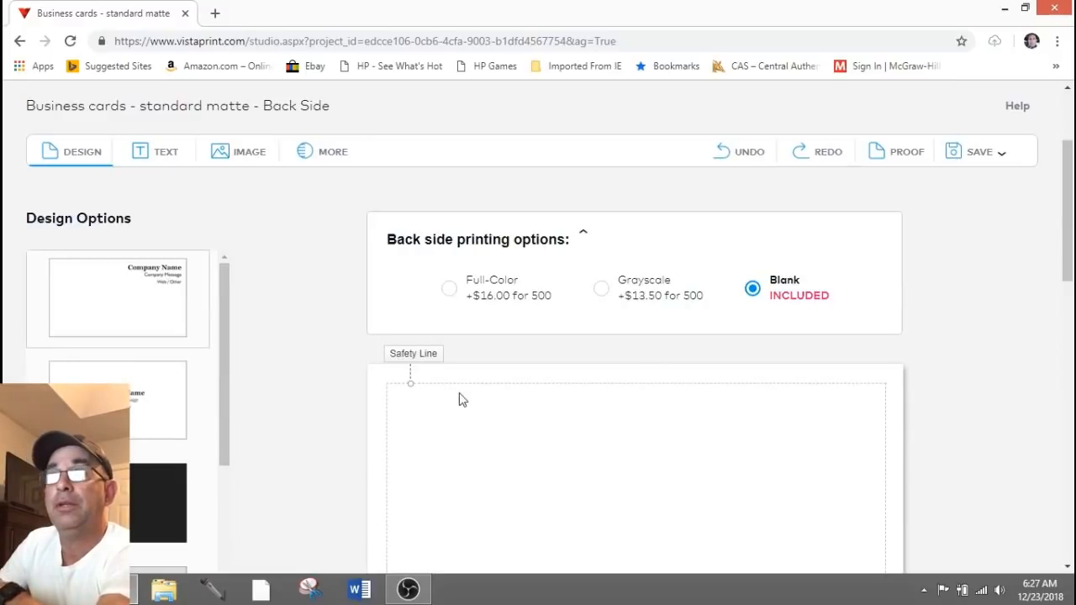
scroll(591, 432, "down", 1)
scroll(561, 461, "down", 1)
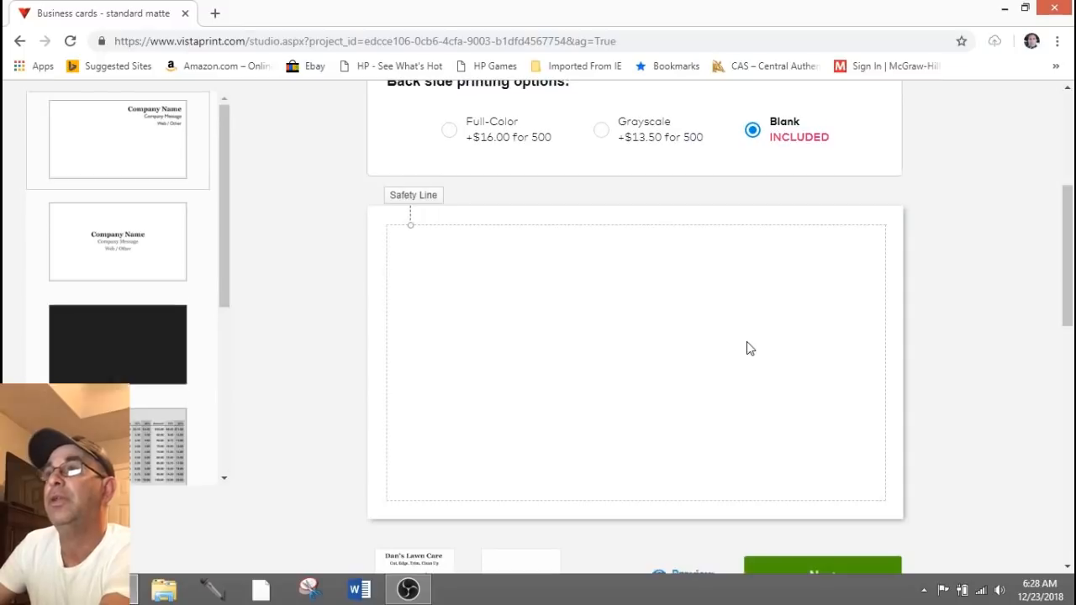
scroll(748, 348, "down", 1)
scroll(748, 348, "down", 1)
scroll(749, 348, "up", 6)
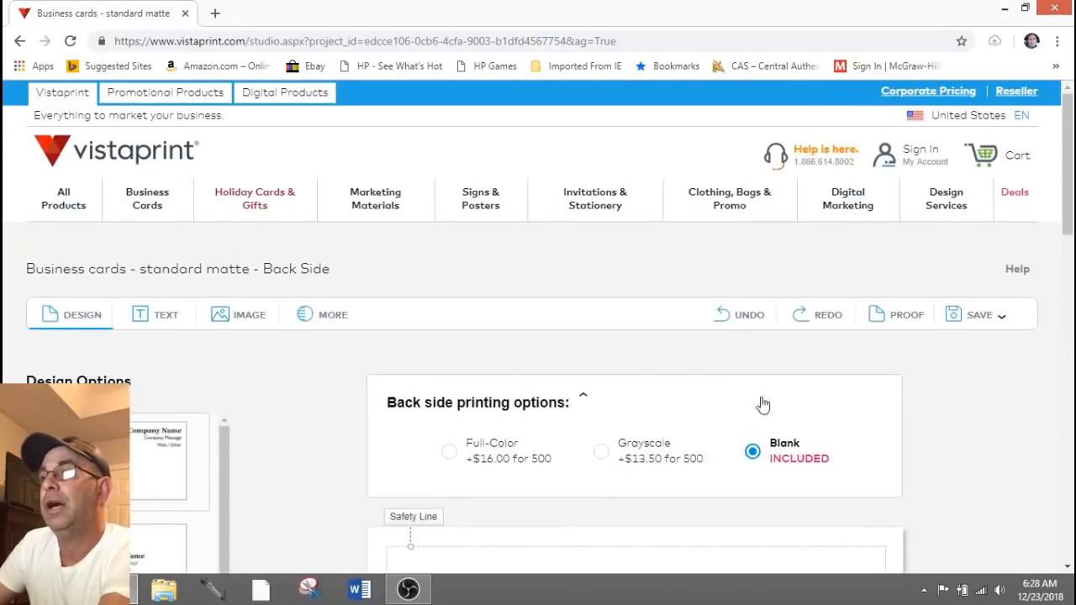
scroll(768, 442, "down", 8)
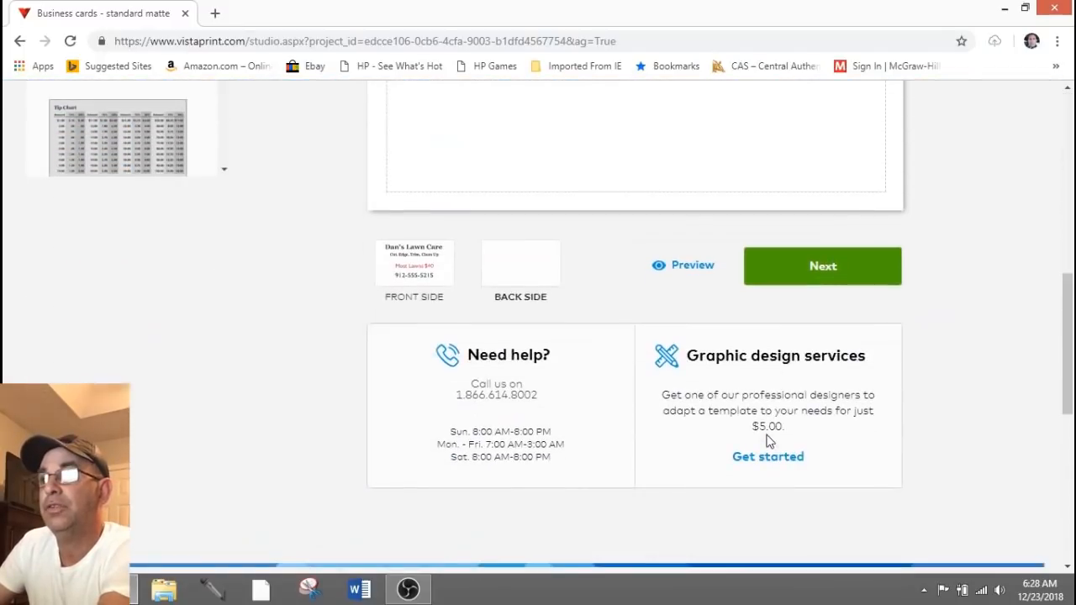
scroll(769, 439, "up", 1)
scroll(777, 395, "up", 1)
left_click(817, 357)
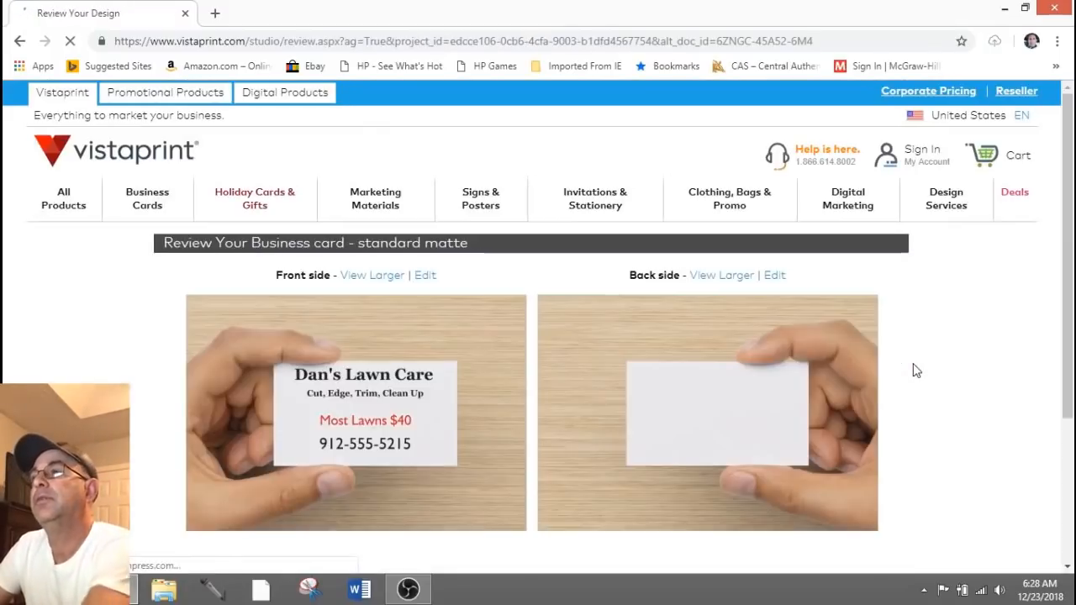
Step: Mark the card design as reviewed and approved, and continue with the order
scroll(413, 343, "down", 2)
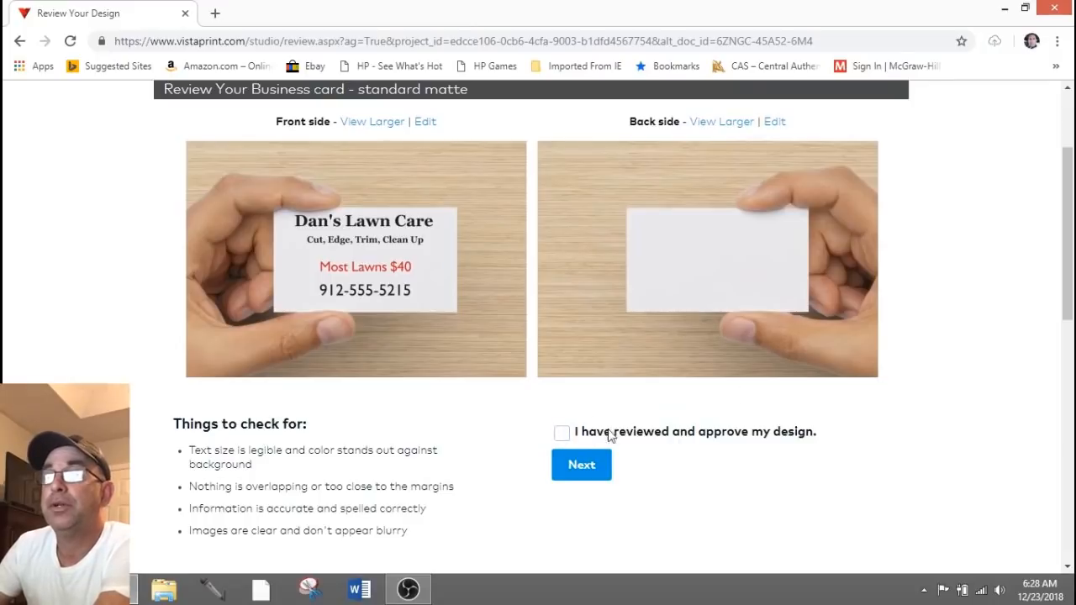
left_click(561, 434)
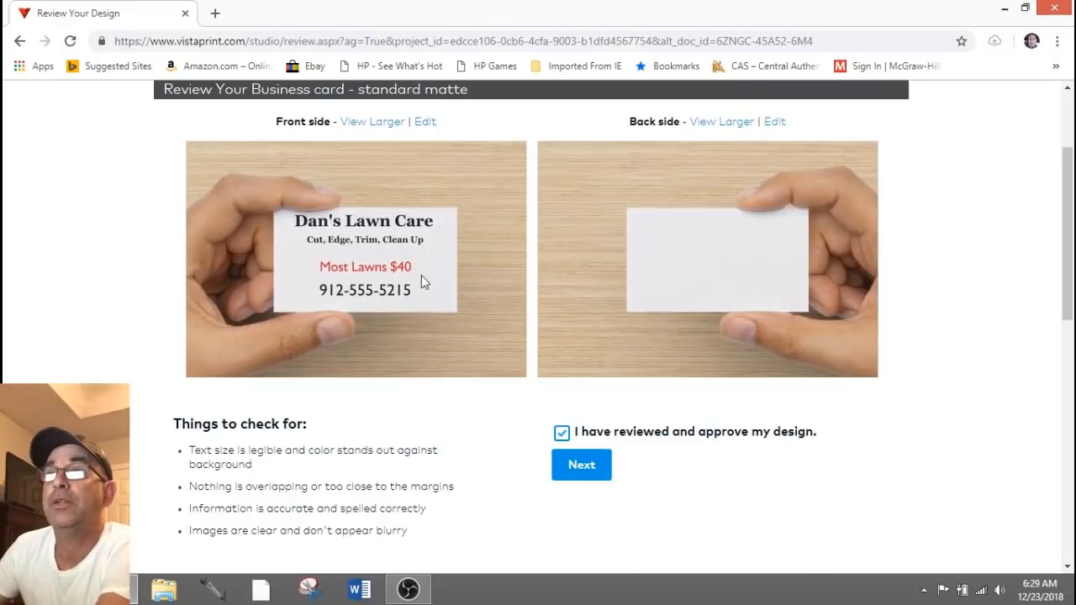
left_click(579, 465)
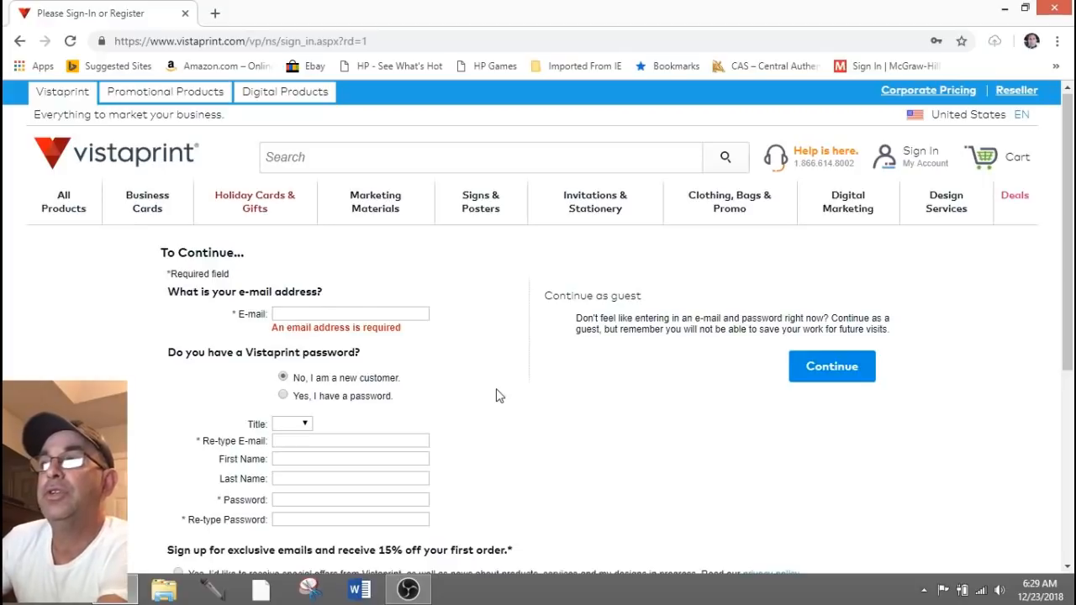
Step: Look over the new-customer sign-up form and compare it with the sign-in option for customers who have a password
scroll(598, 379, "down", 1)
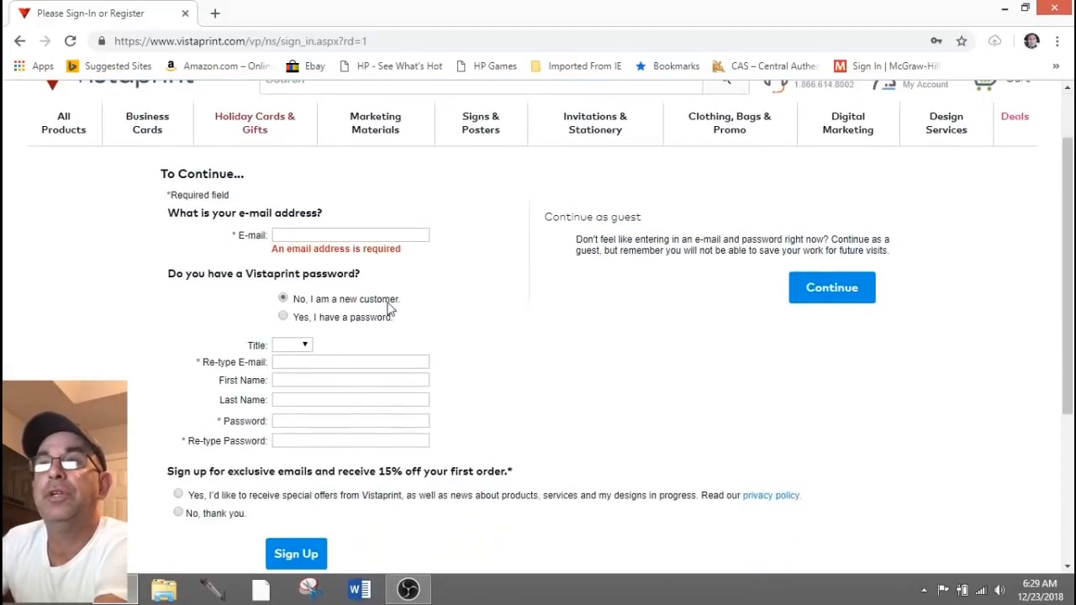
scroll(418, 349, "down", 1)
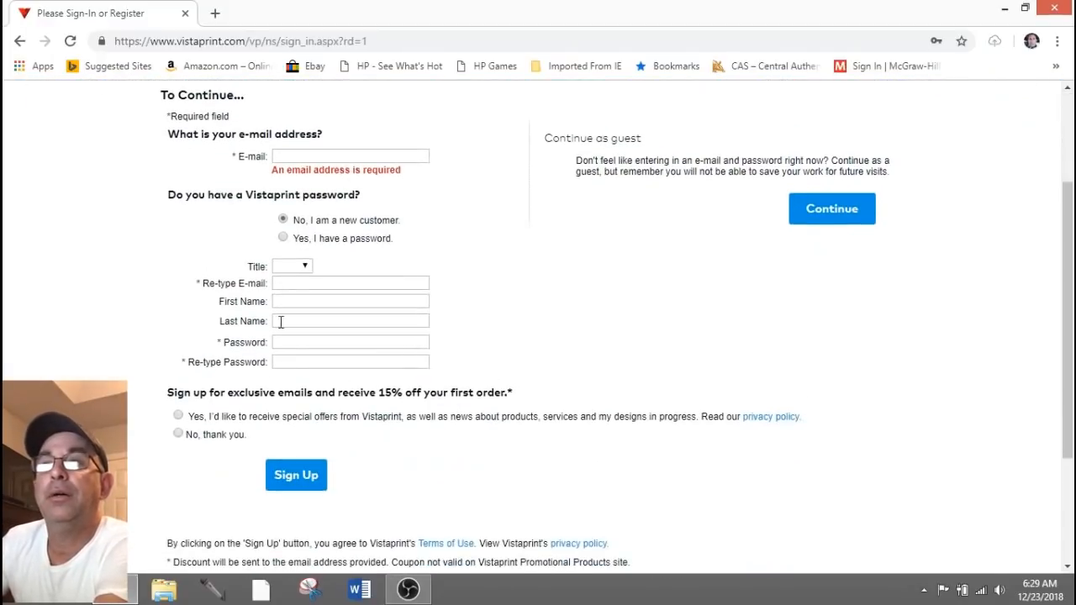
scroll(681, 445, "up", 2)
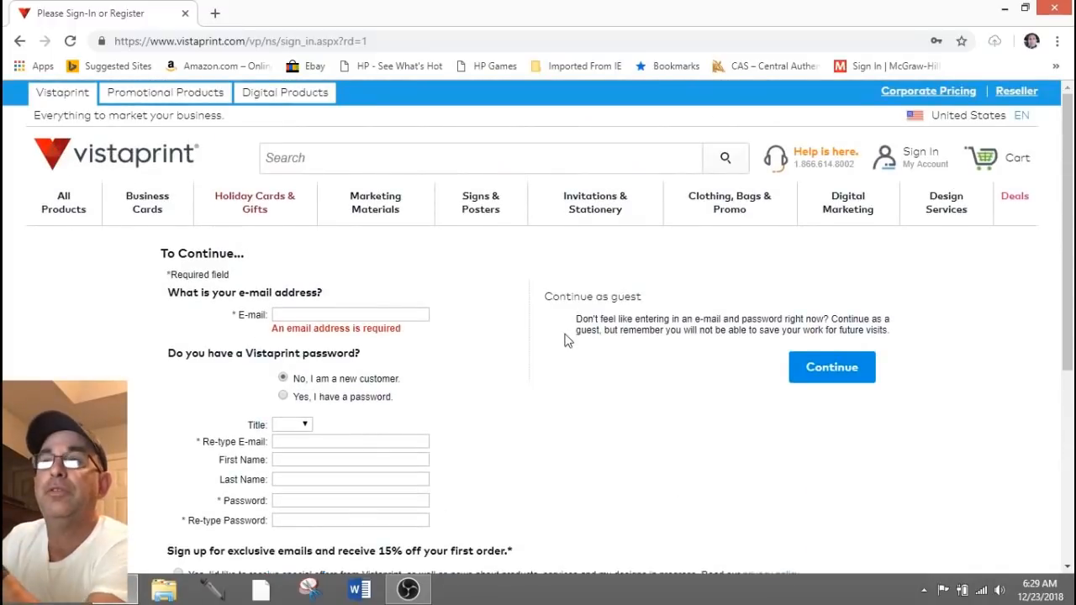
left_click(284, 397)
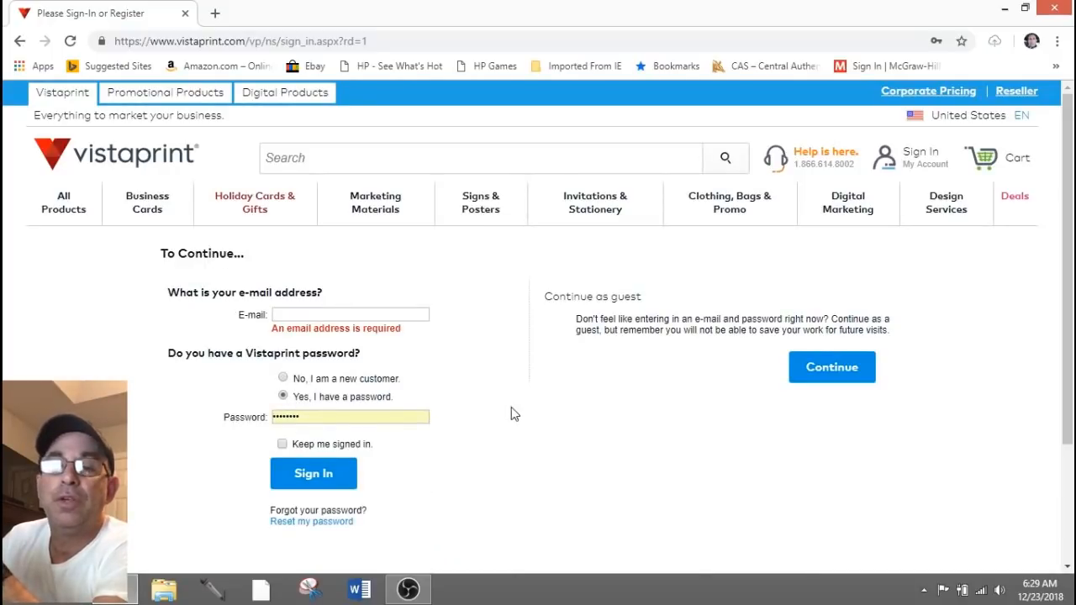
left_click(283, 378)
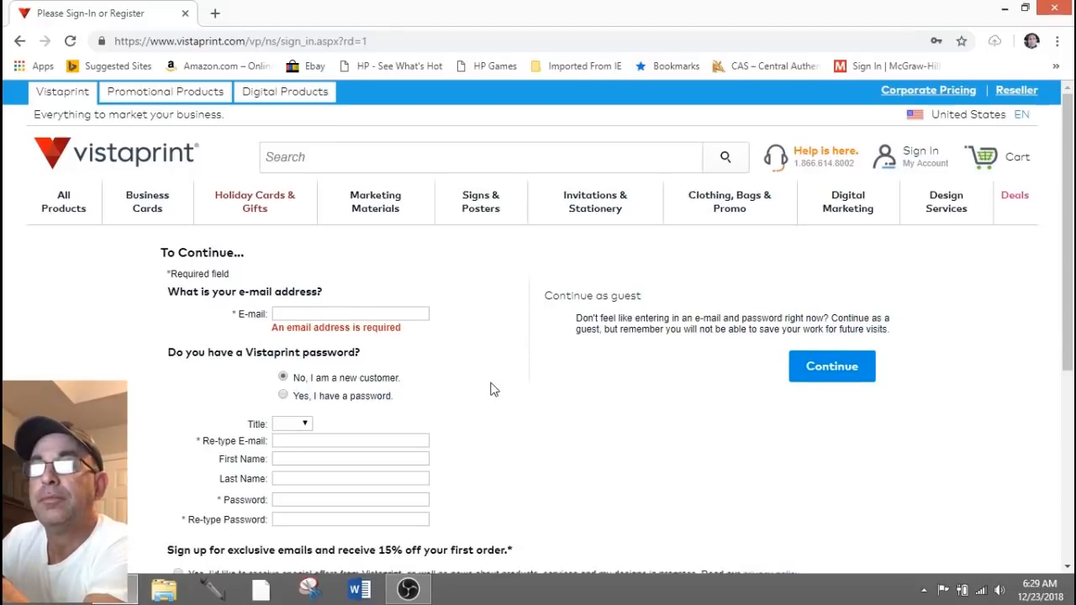
Step: Decline the exclusive emails with "No, thank you" in the new-customer sign-up form
scroll(493, 389, "down", 1)
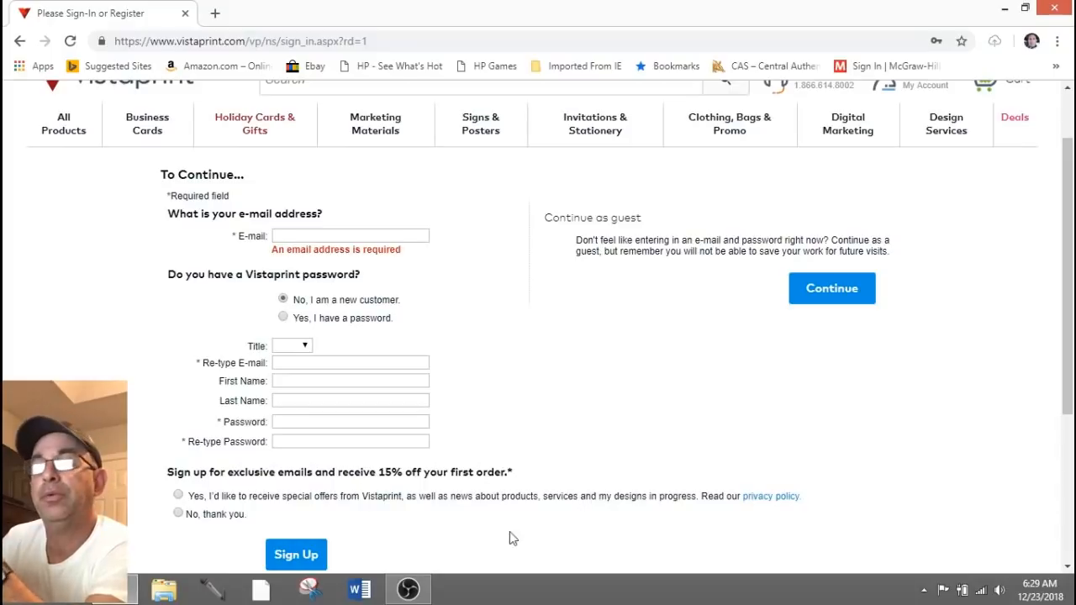
left_click(180, 515)
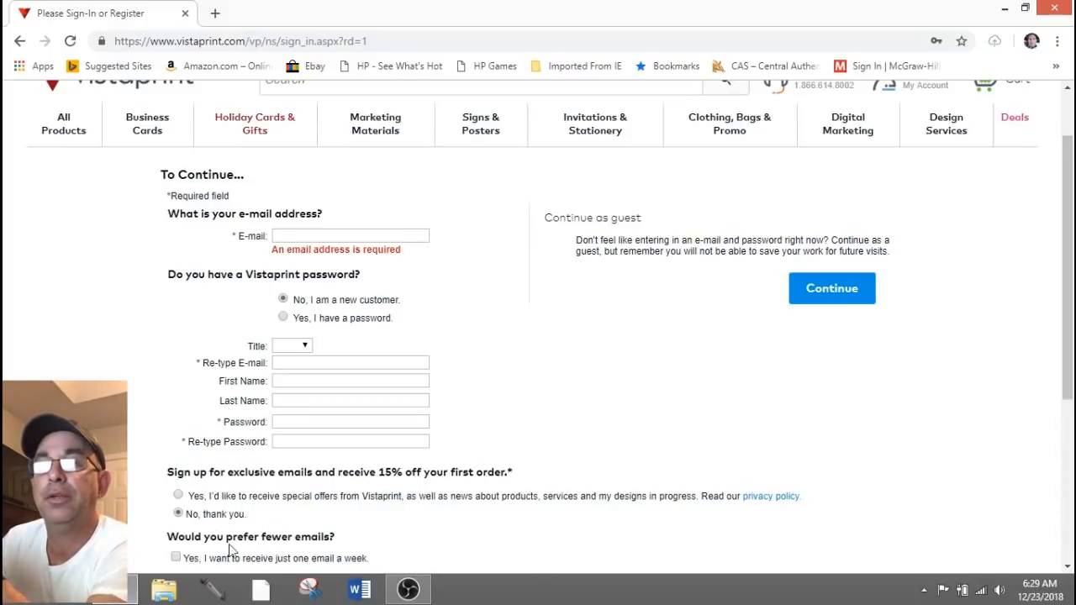
scroll(548, 529, "down", 2)
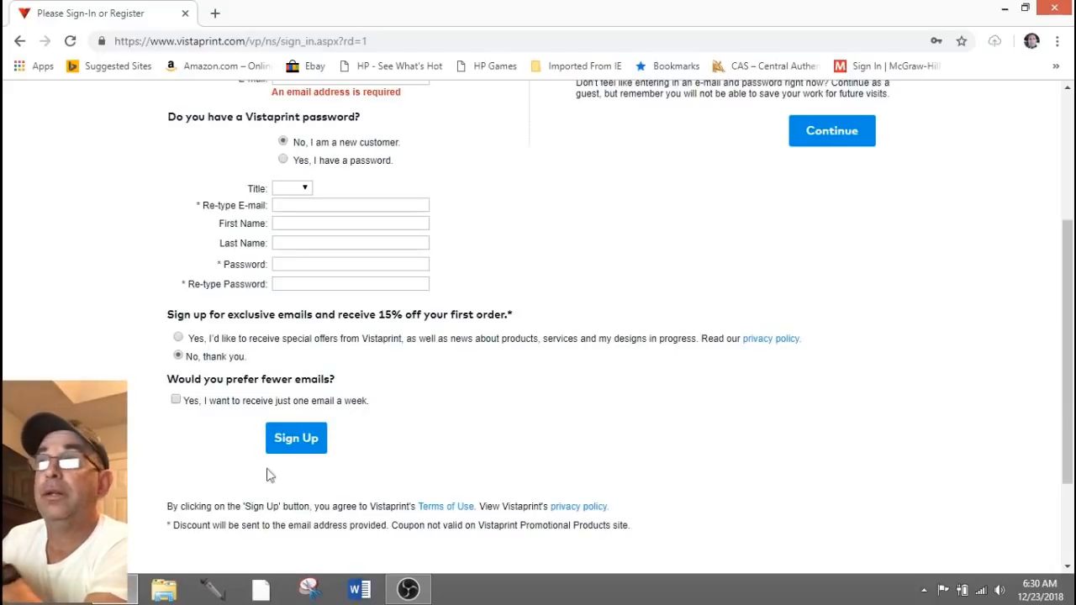
scroll(812, 473, "up", 3)
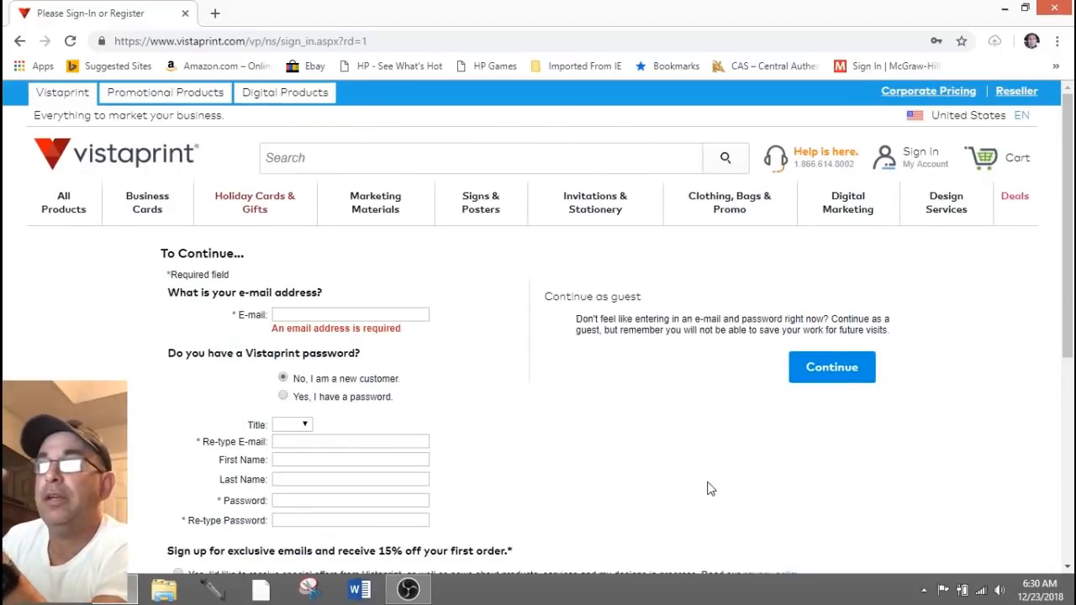
Step: Continue as guest, keep the quantity at 500 cards, and approve the order into the cart
left_click(825, 377)
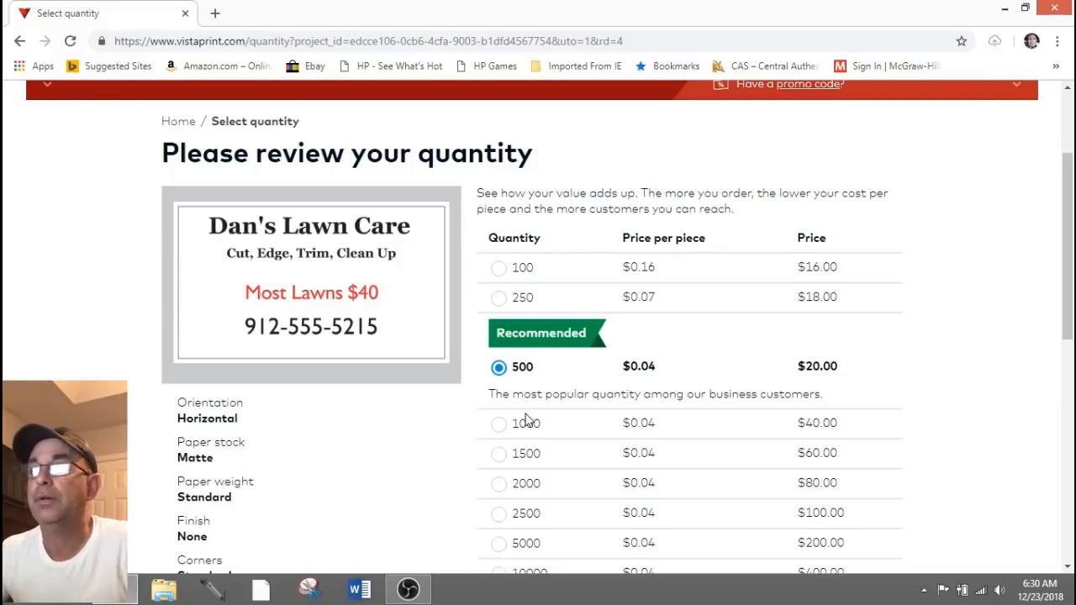
scroll(711, 421, "down", 1)
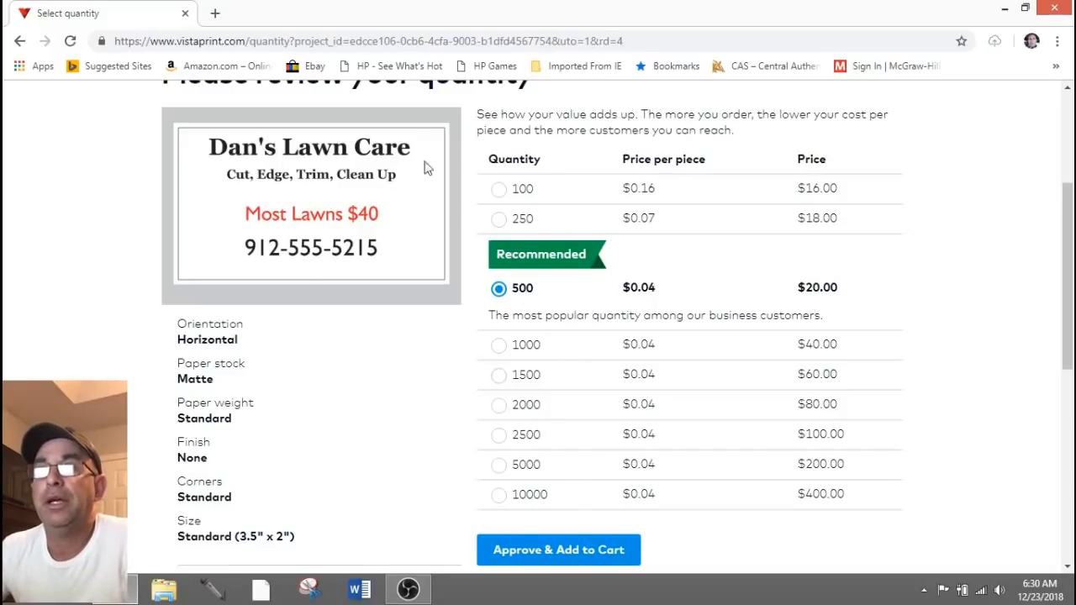
left_click(856, 550)
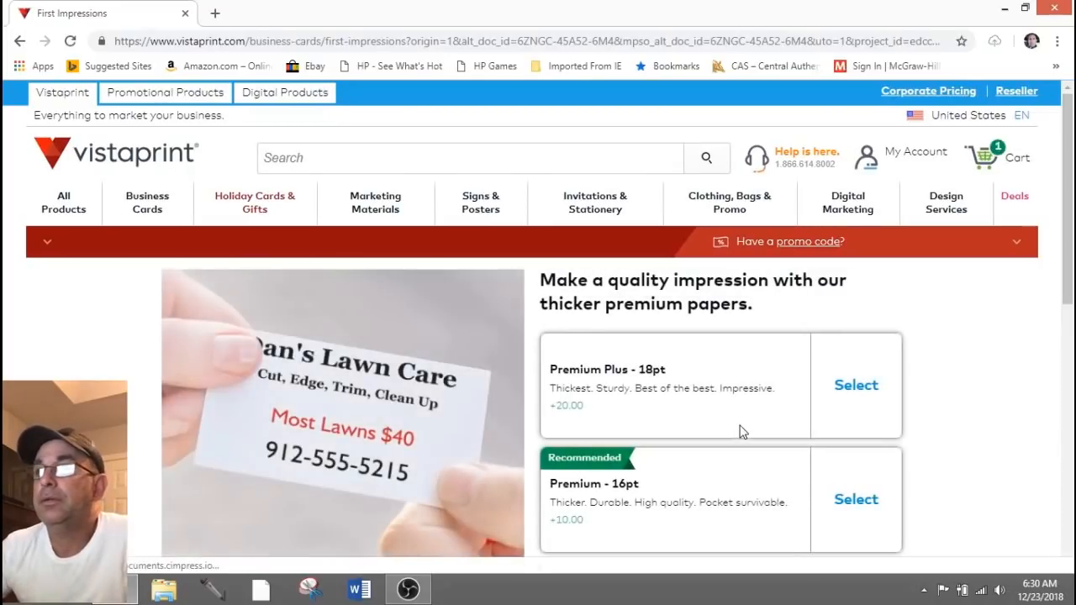
Step: Select Standard paper for the cards instead of the thicker premium papers
scroll(925, 430, "down", 1)
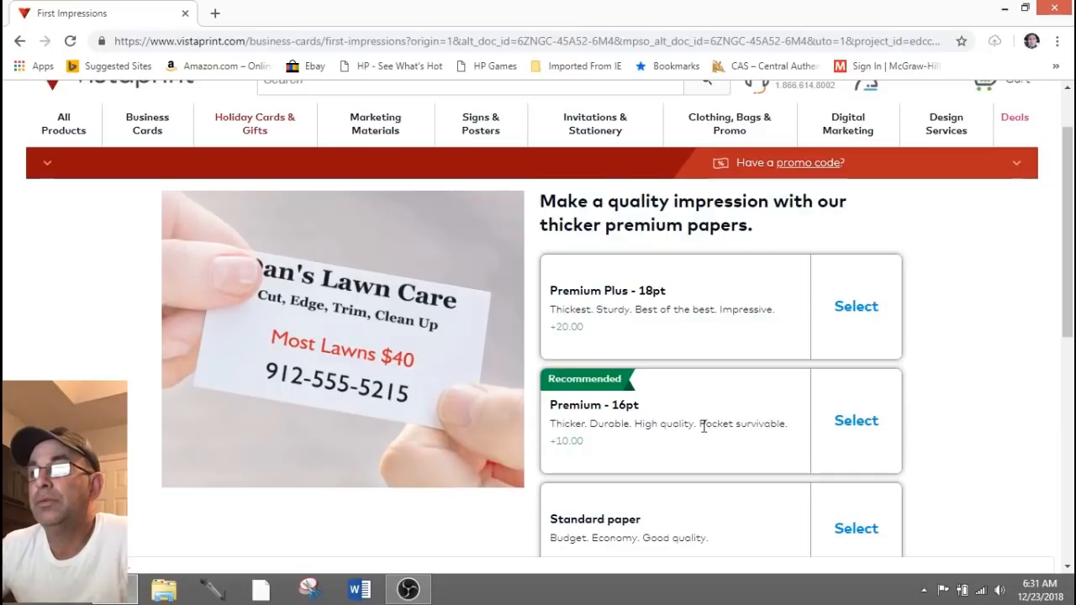
scroll(704, 426, "down", 1)
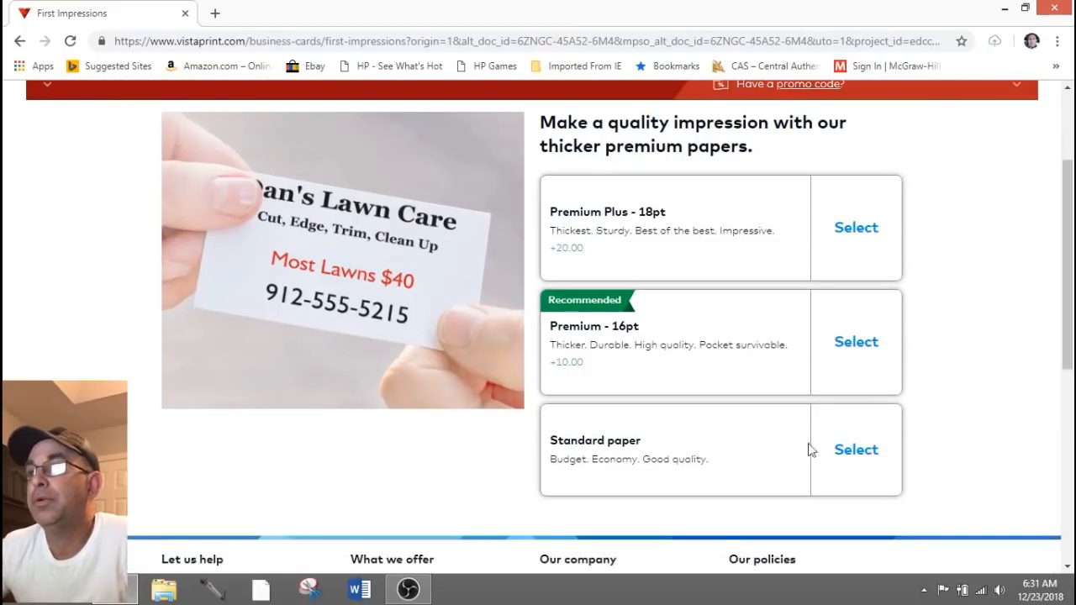
left_click(849, 452)
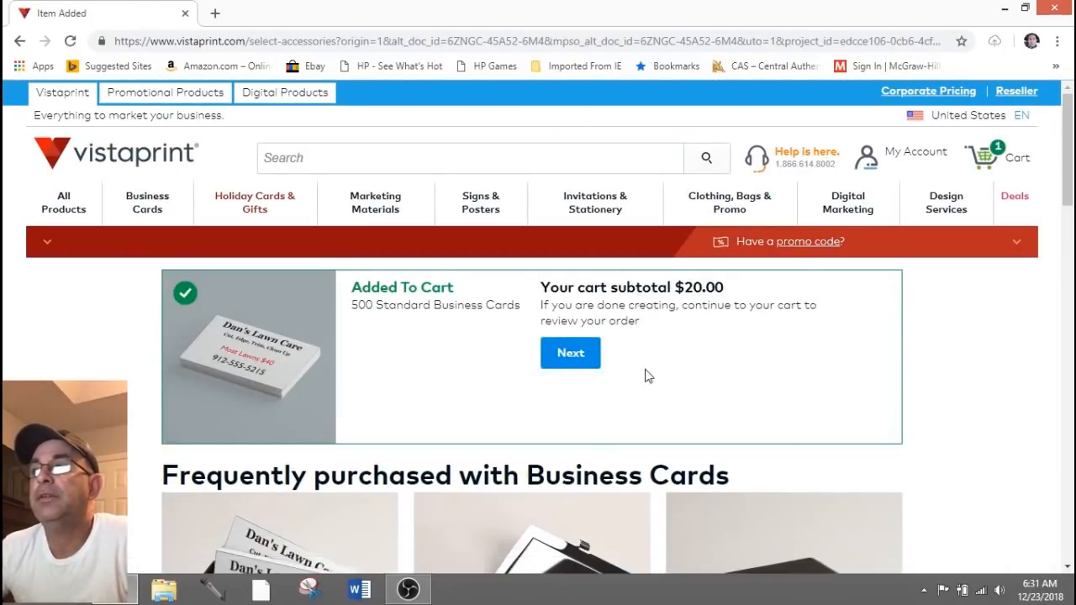
Step: Move past the business card accessories and look through the recommended matching products, including the T-shirt and mugs
scroll(809, 318, "down", 1)
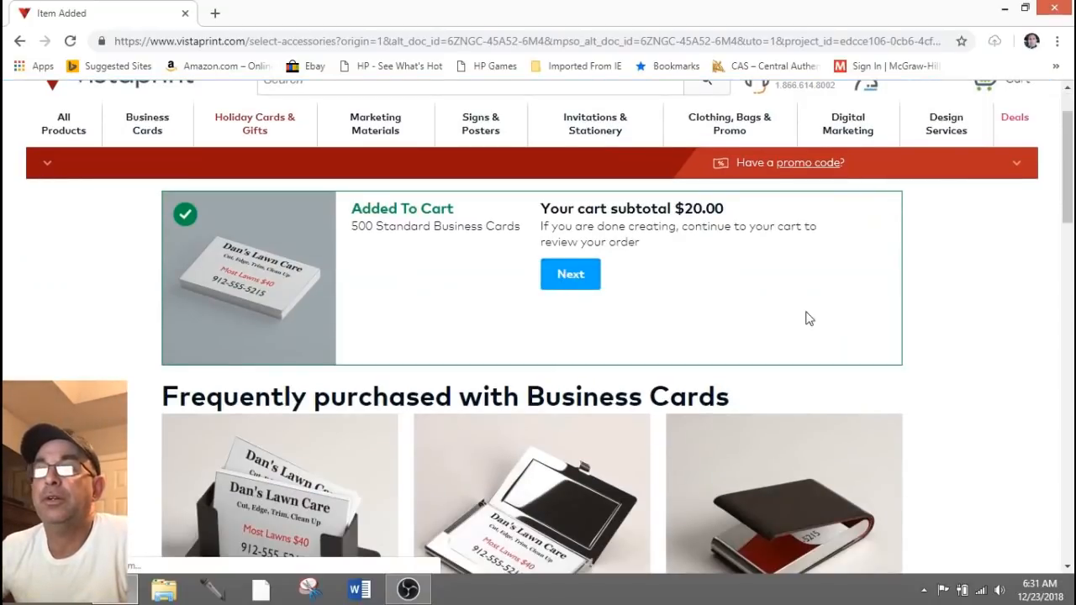
scroll(809, 318, "down", 3)
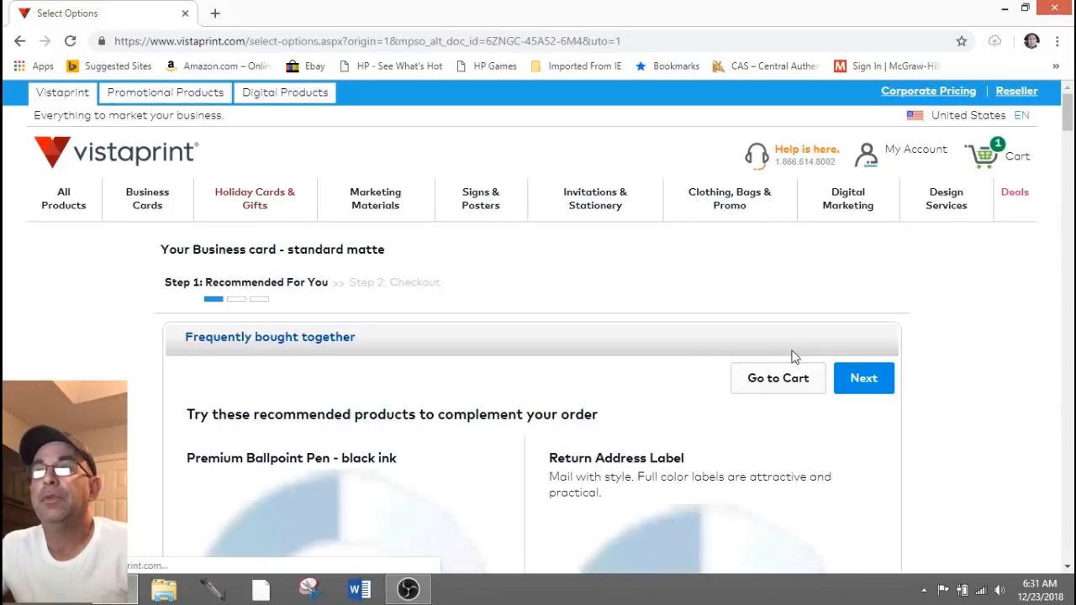
scroll(795, 357, "down", 3)
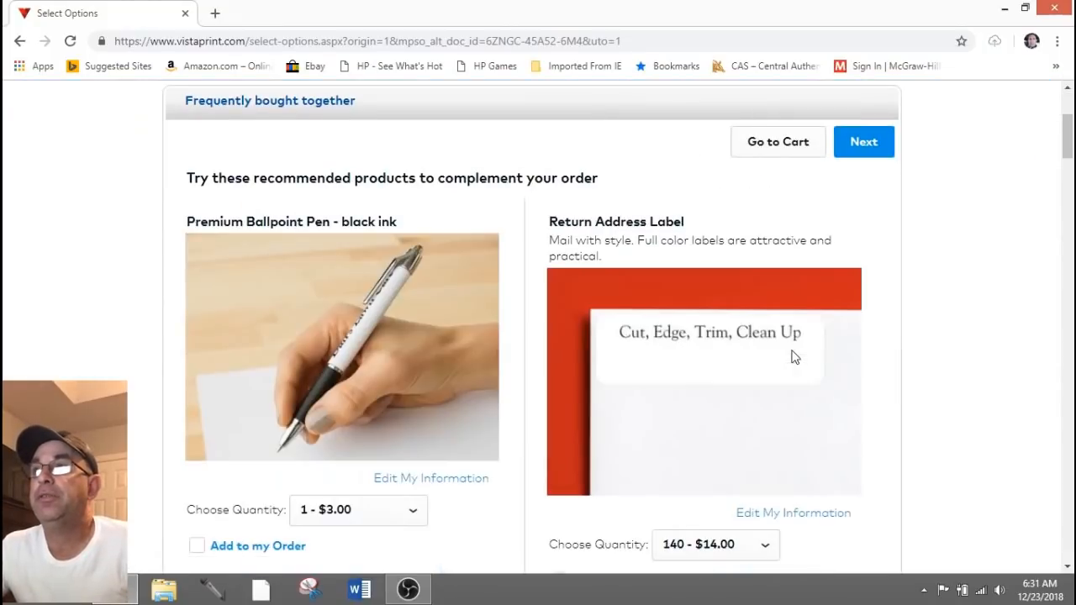
scroll(795, 357, "down", 13)
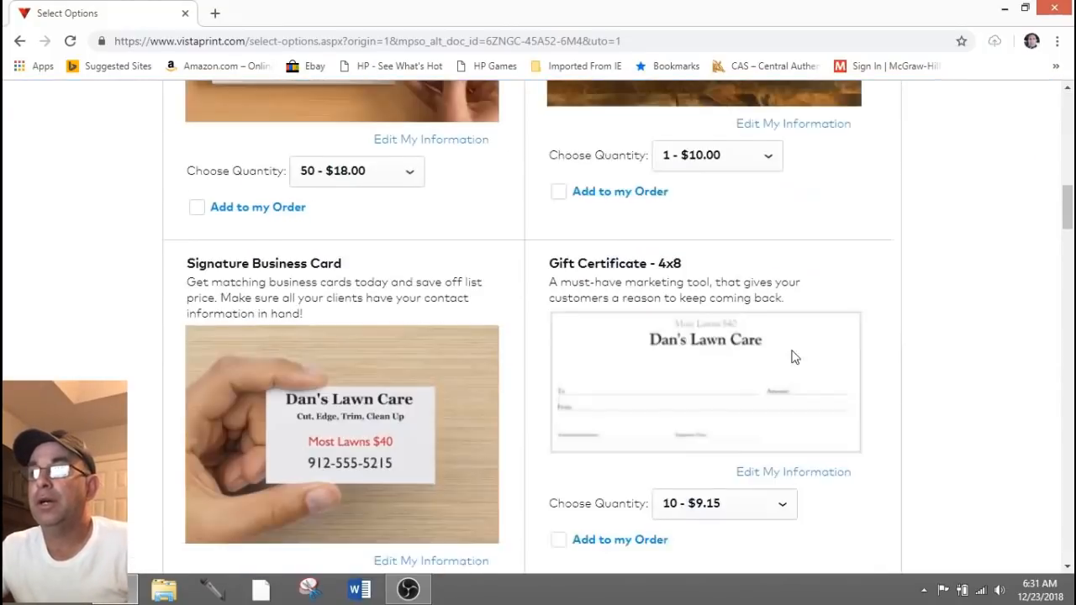
scroll(795, 357, "down", 6)
scroll(795, 357, "up", 3)
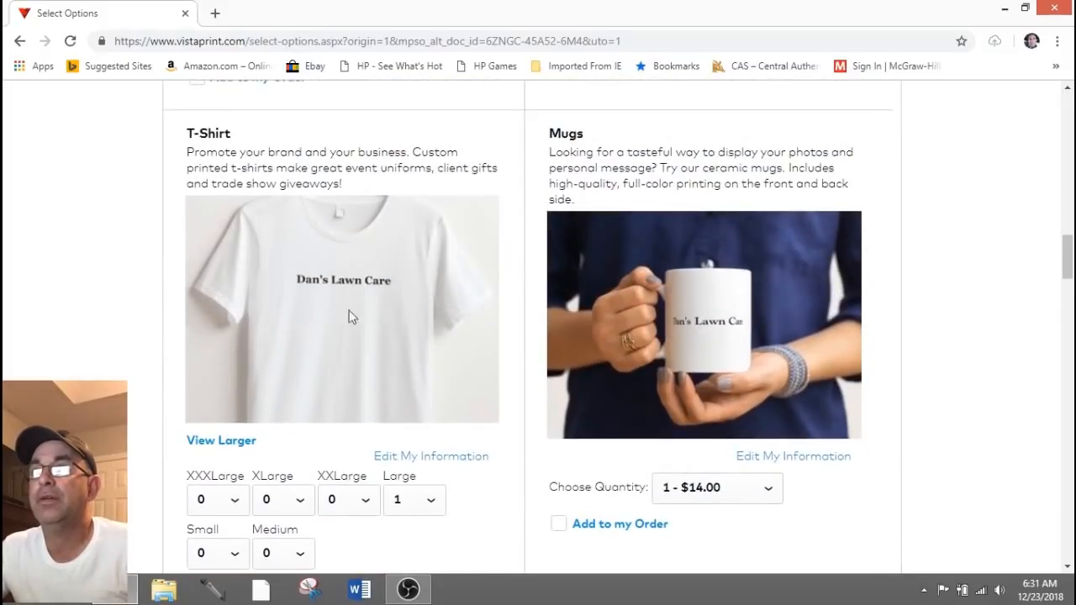
Step: Look through the remaining matching products without adding any, and go straight to the shopping cart
scroll(656, 385, "up", 3)
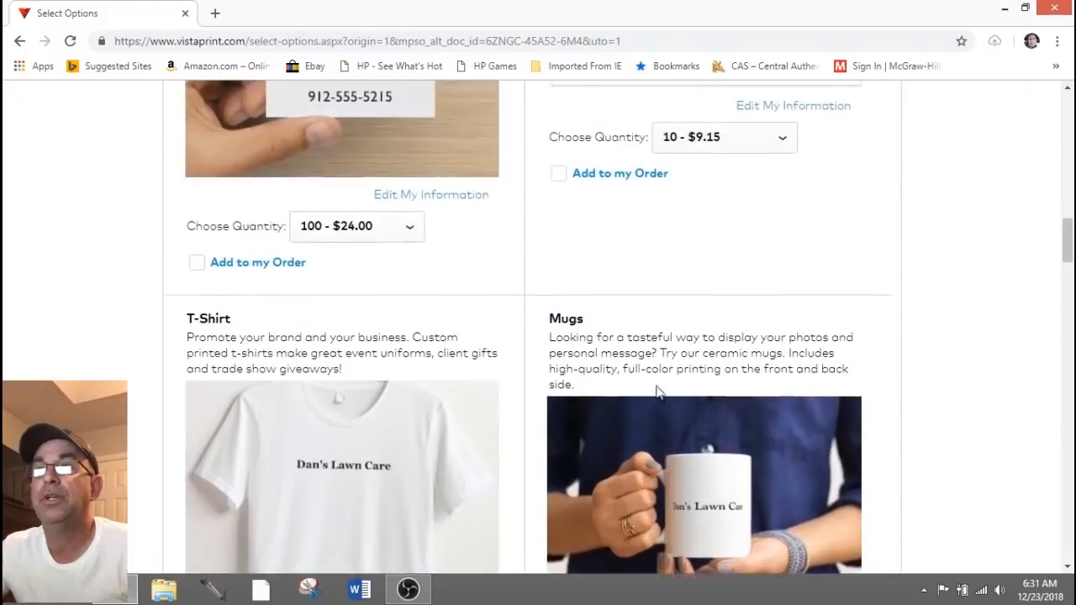
scroll(684, 418, "down", 7)
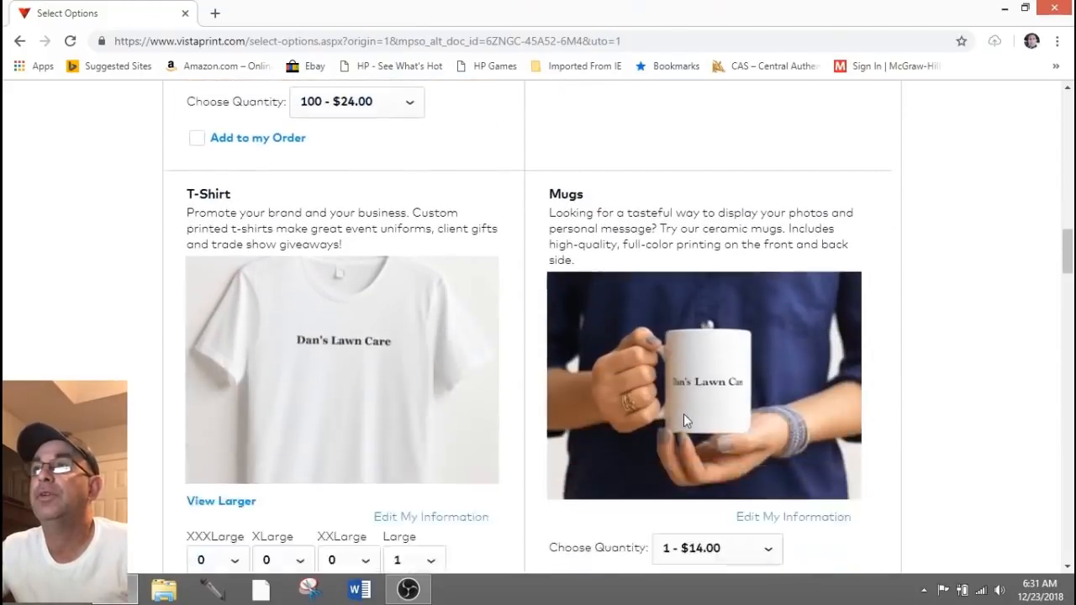
scroll(684, 417, "down", 7)
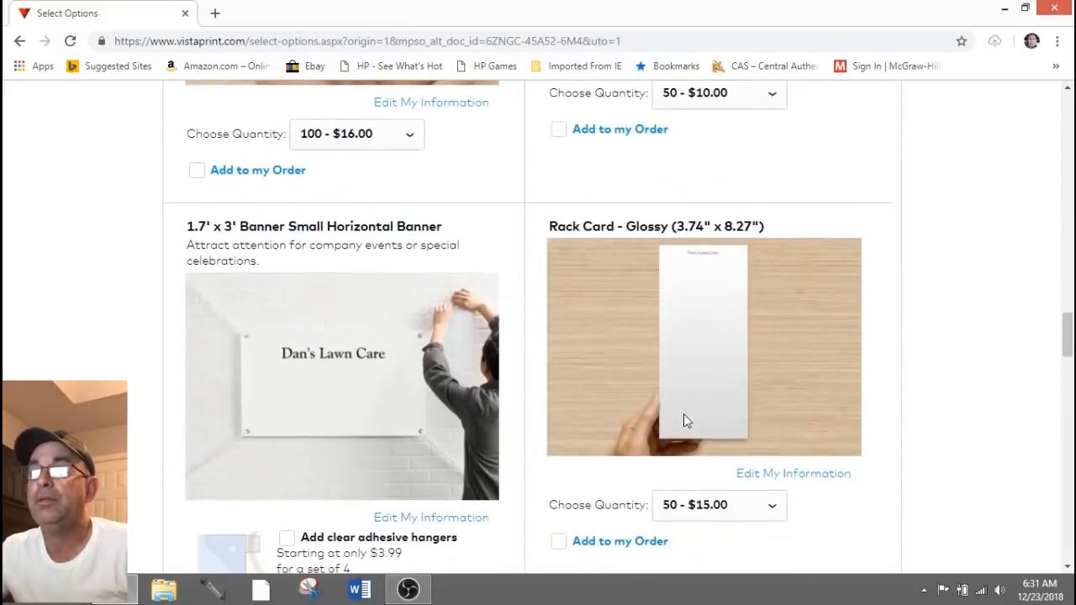
scroll(683, 421, "down", 8)
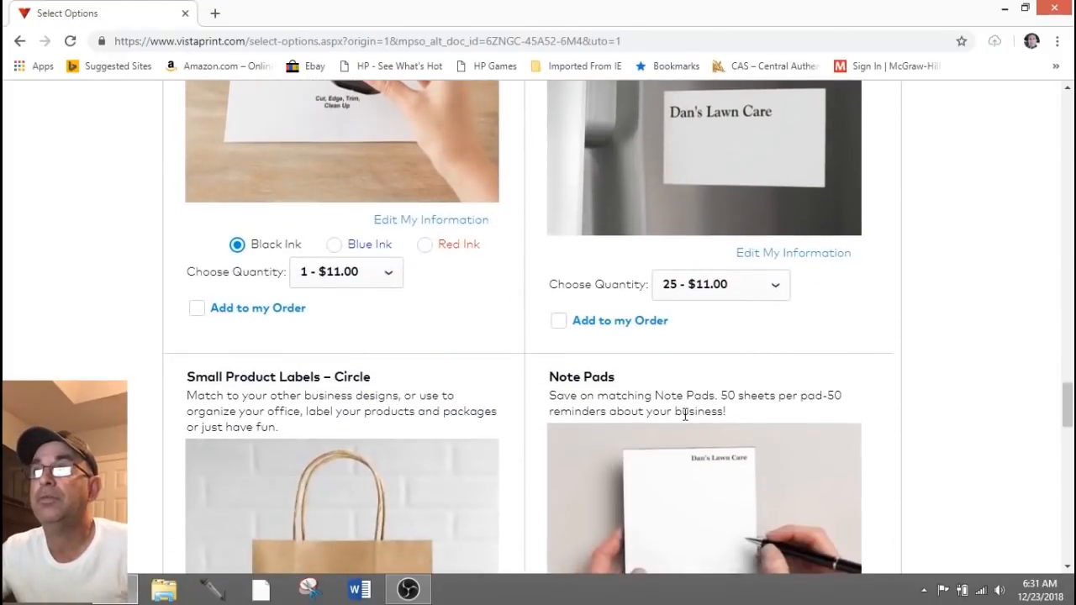
scroll(684, 421, "down", 6)
scroll(684, 420, "up", 4)
scroll(684, 414, "down", 10)
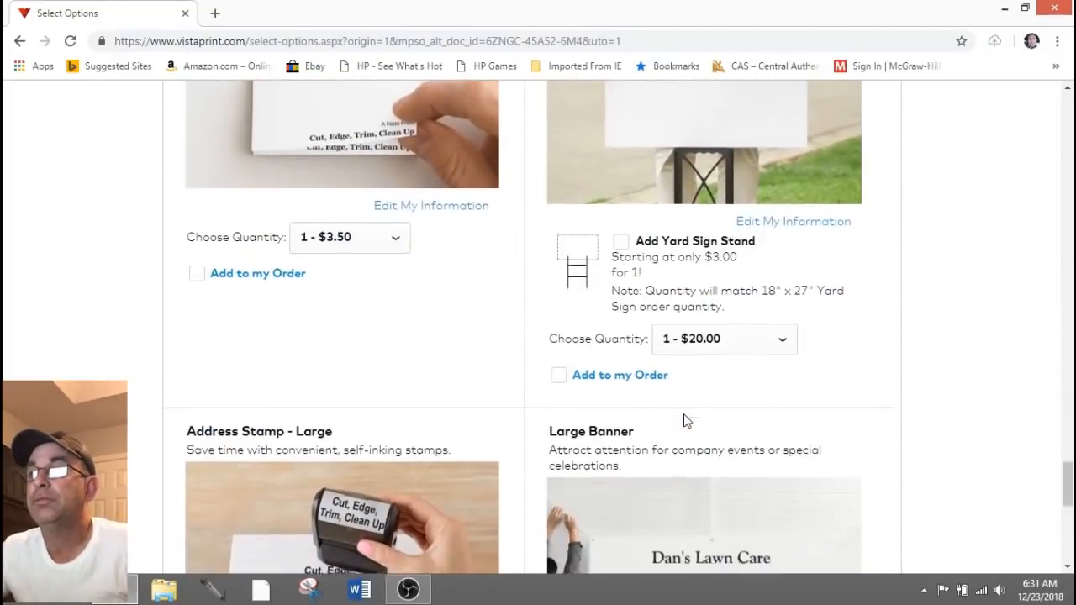
scroll(685, 414, "down", 3)
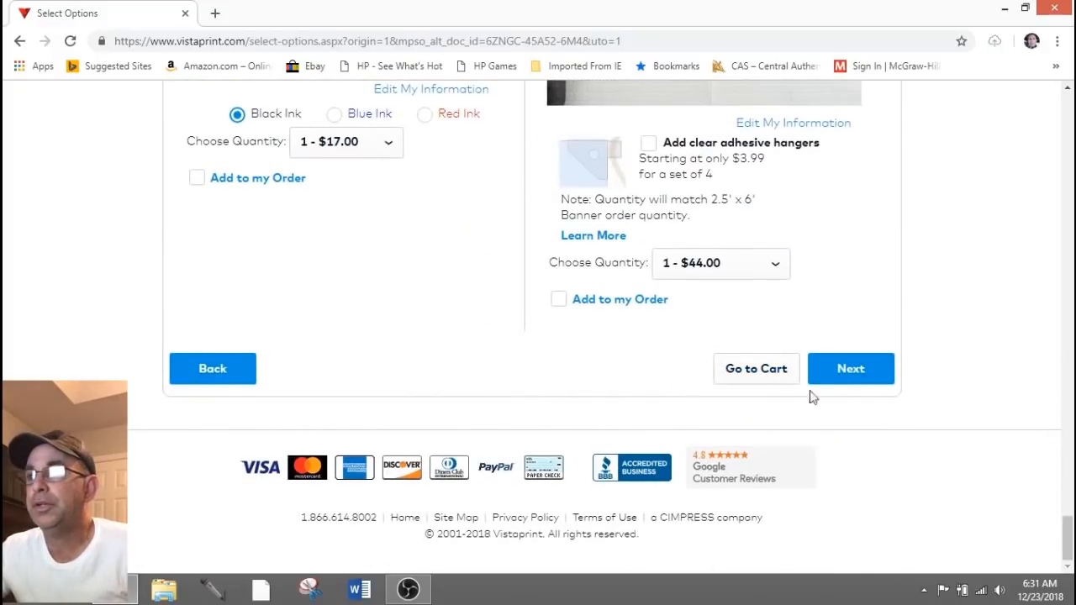
left_click(756, 373)
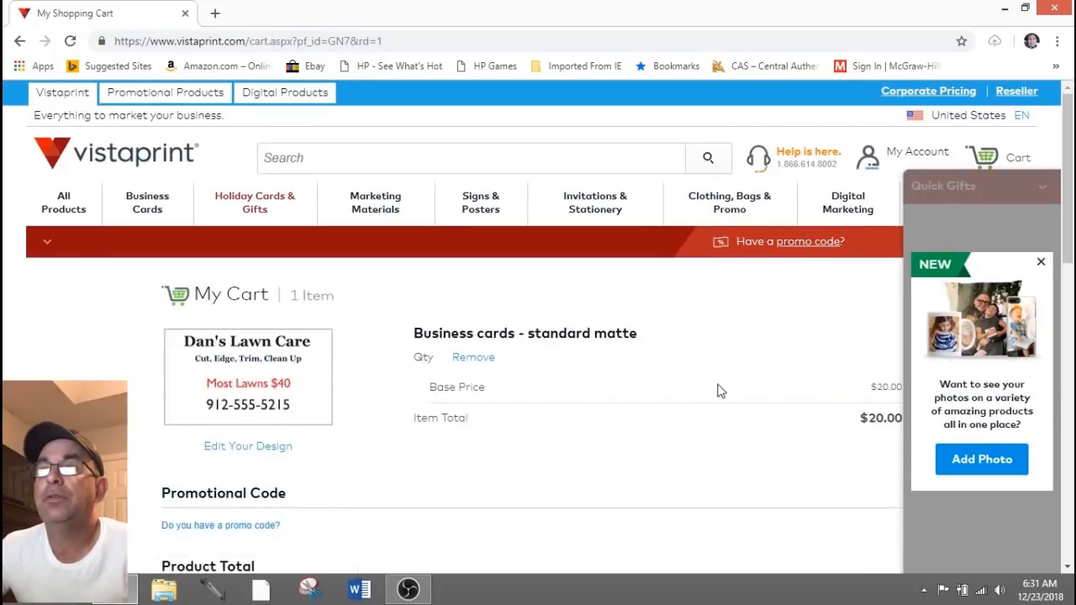
Step: Apply the promo code SAVE20 to the cart and dismiss the Quick Gifts photo offer
scroll(719, 390, "down", 3)
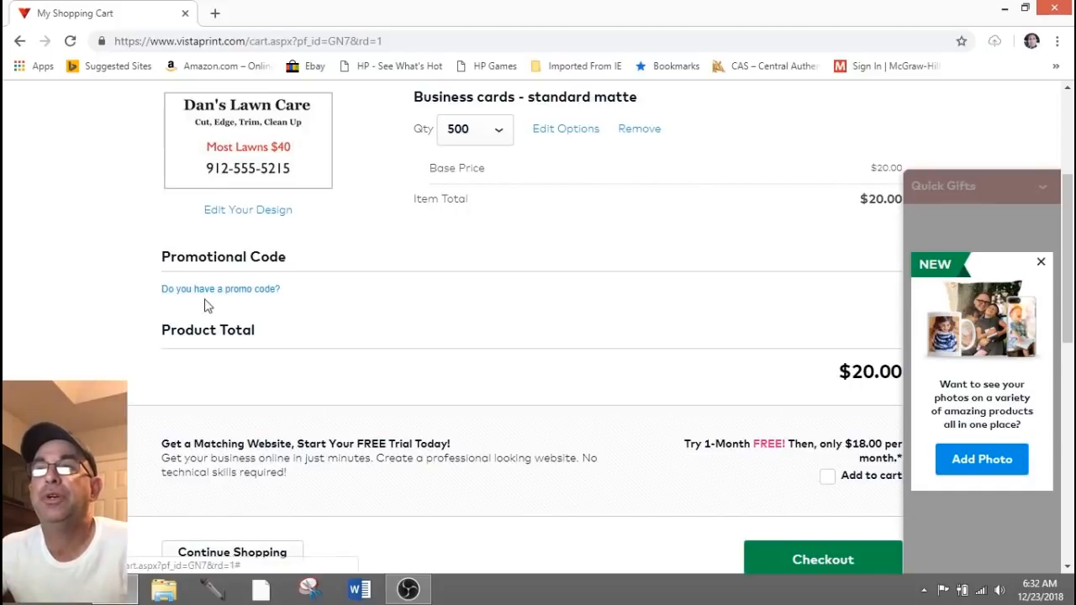
left_click(225, 291)
left_click(260, 300)
type("SAVE@")
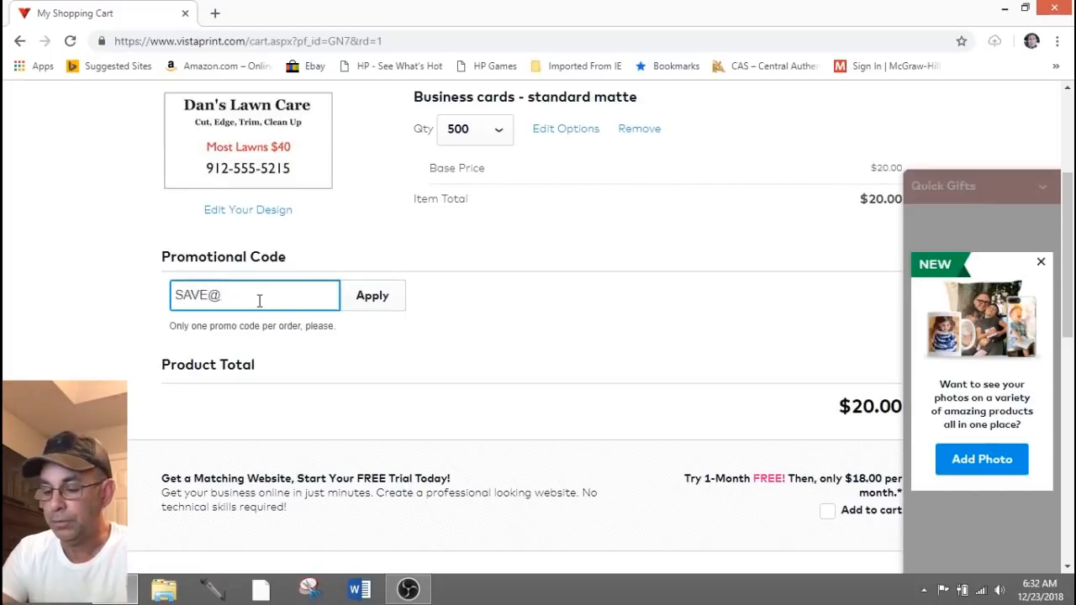
left_click(373, 296)
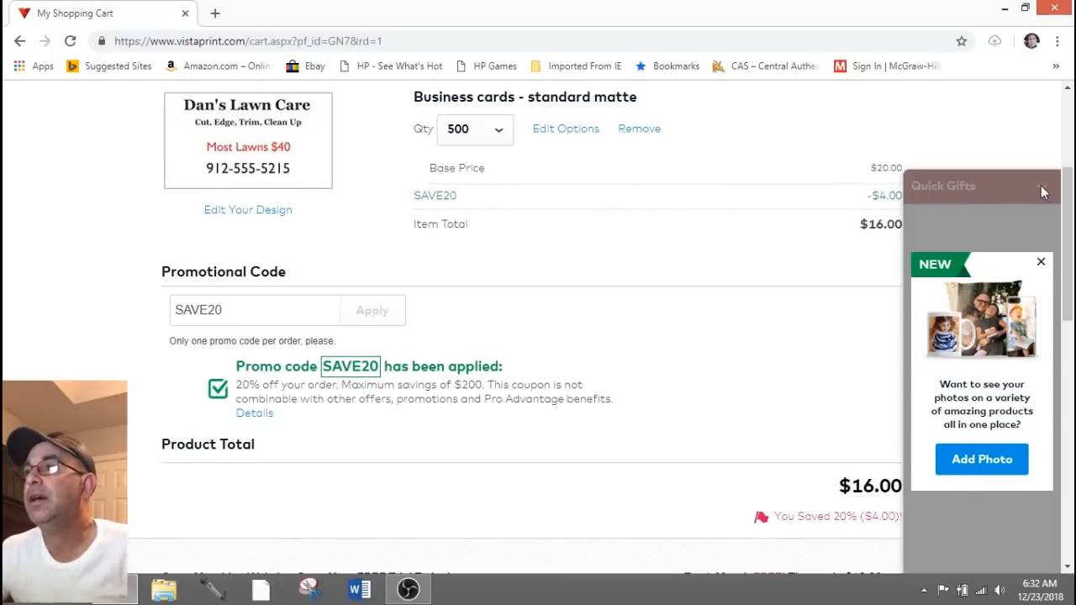
left_click(1043, 263)
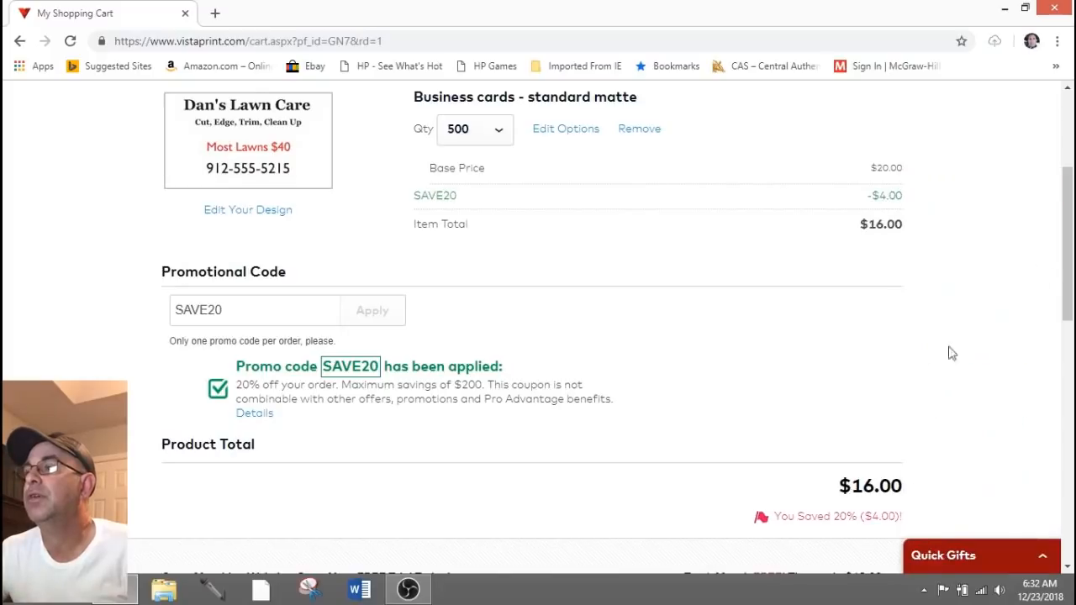
Step: Review the cart's item and product totals, leave out the matching website trial, and proceed to checkout
scroll(770, 492, "down", 1)
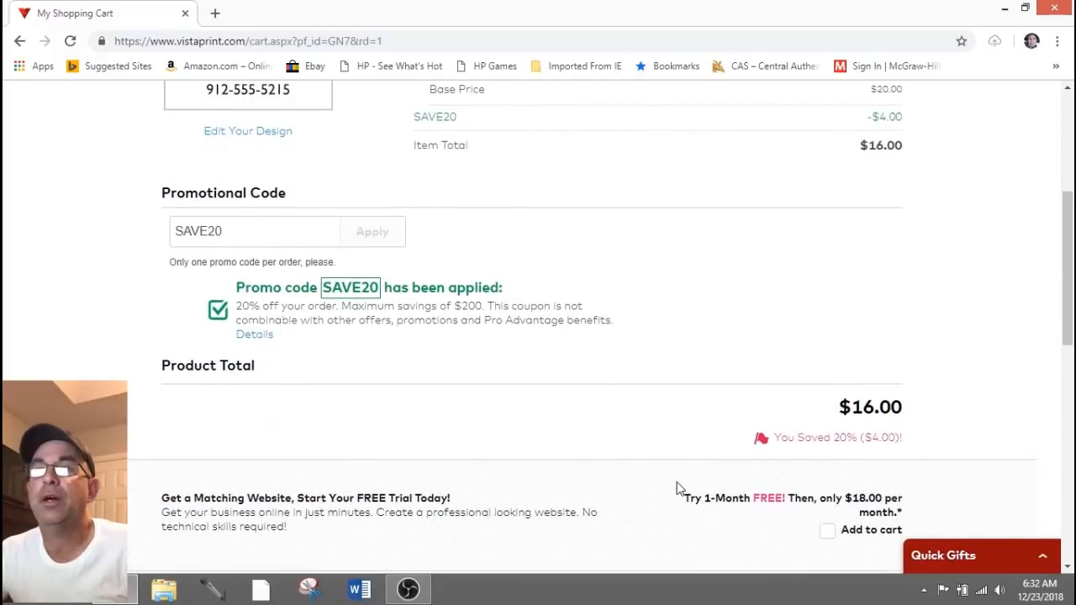
scroll(680, 488, "down", 2)
scroll(679, 487, "down", 1)
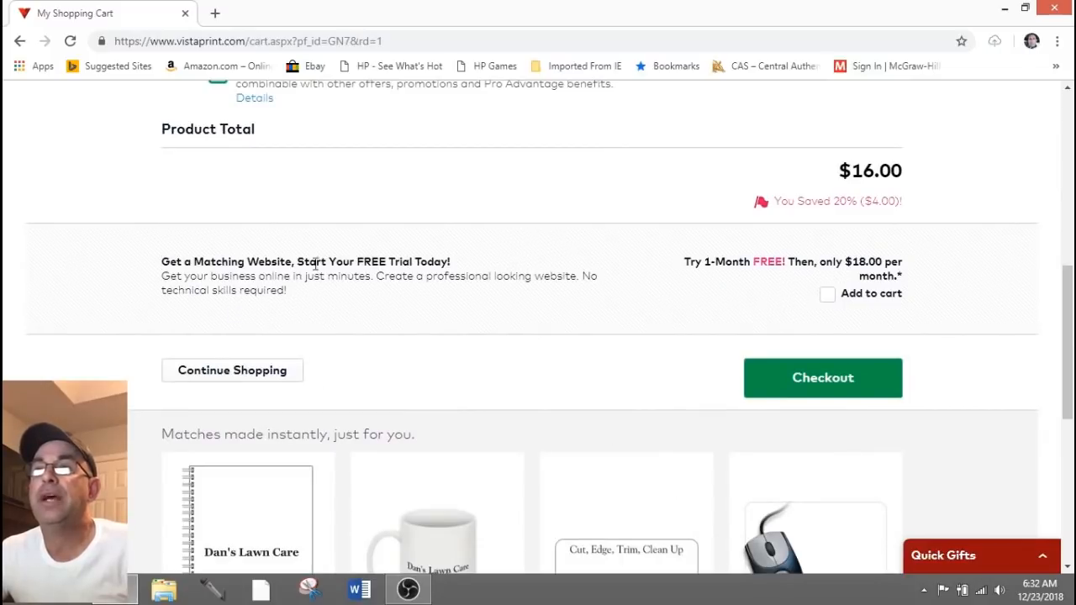
scroll(971, 322, "up", 2)
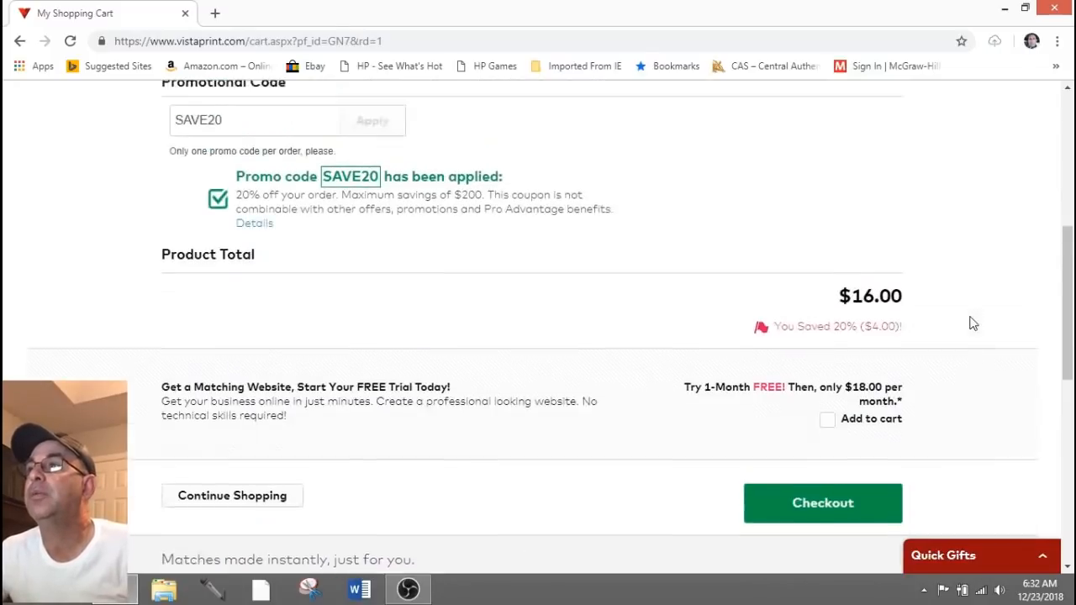
scroll(971, 322, "up", 3)
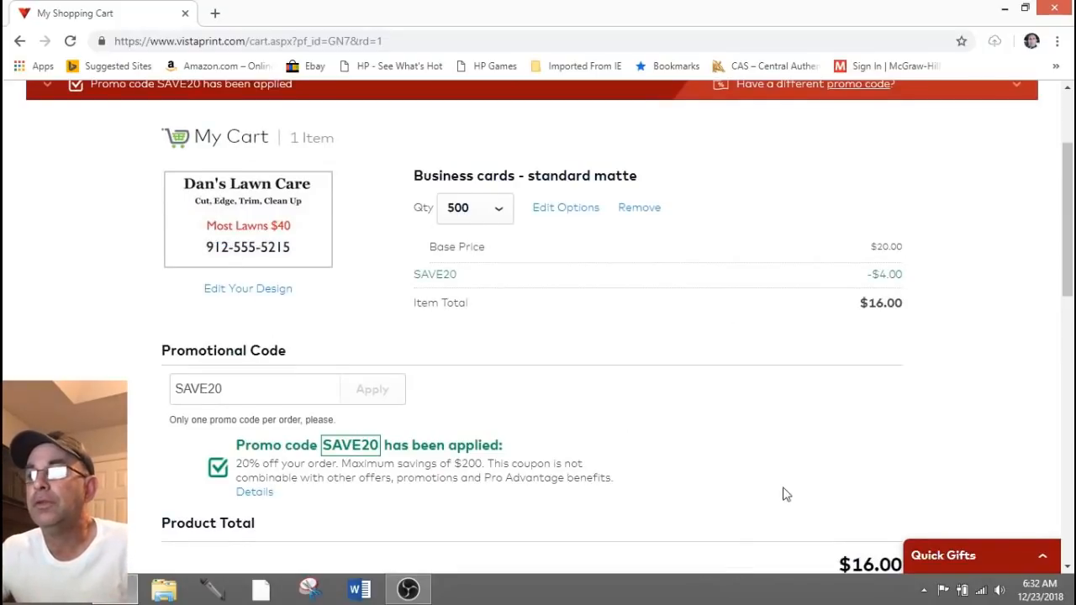
scroll(783, 494, "down", 6)
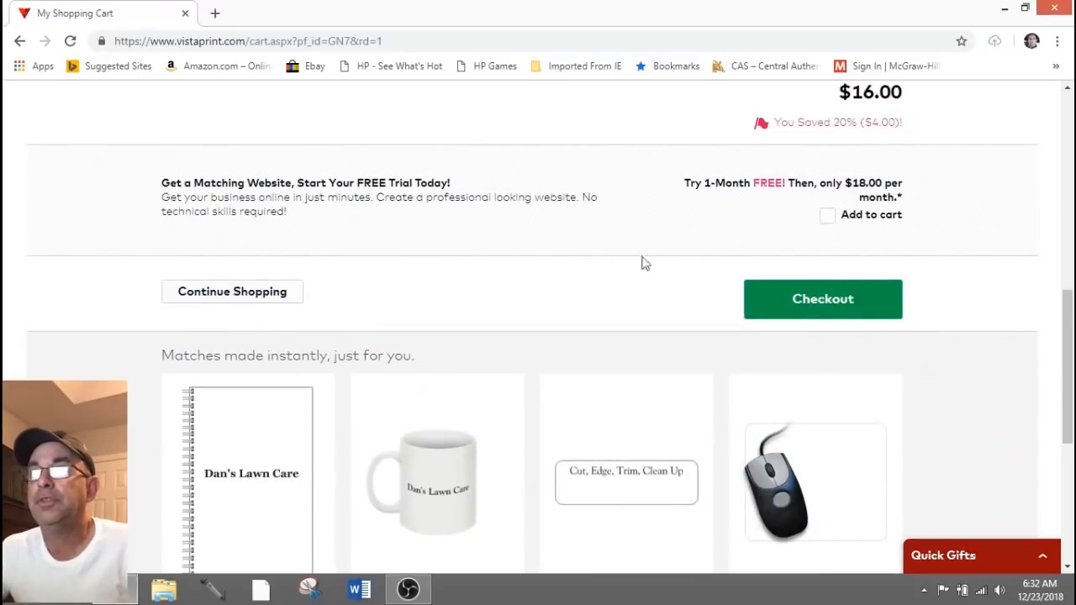
left_click(871, 299)
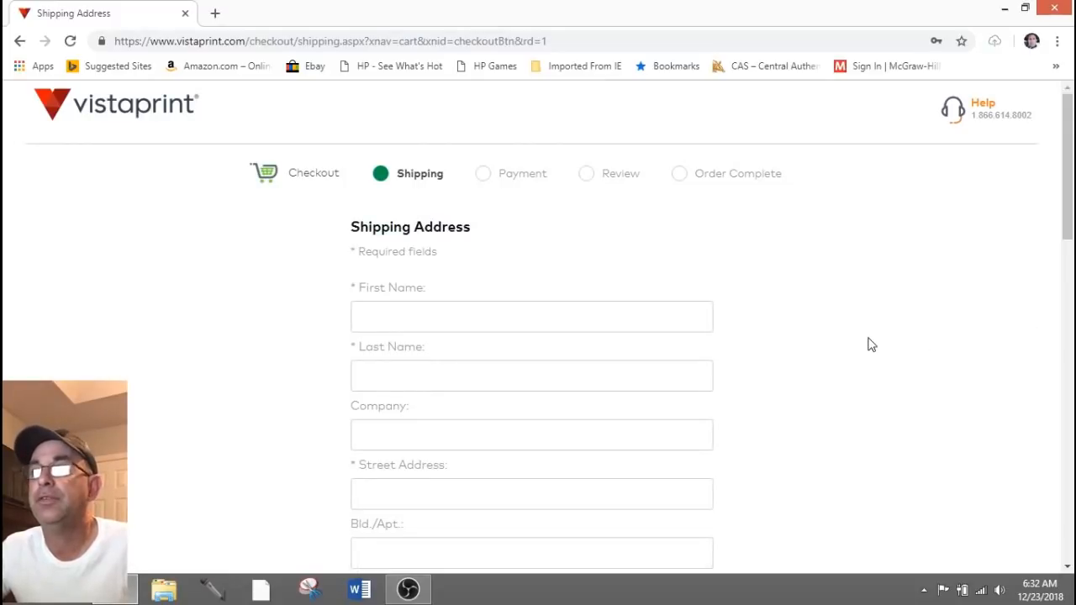
Step: Choose Economy: 8 Business Days as the delivery speed, keeping the shipping address as the billing address
scroll(871, 345, "down", 7)
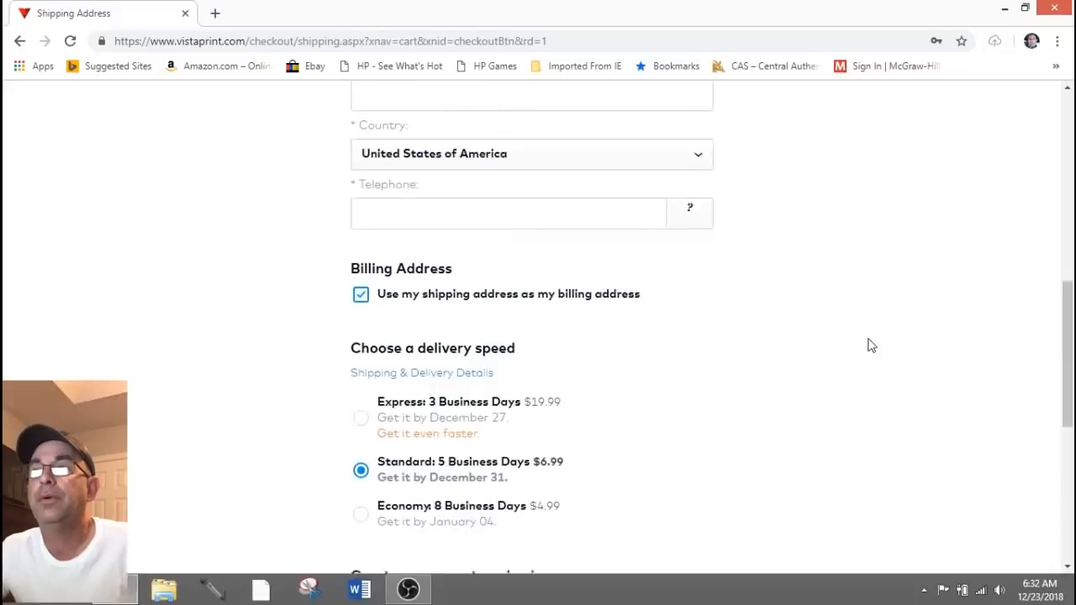
scroll(871, 345, "down", 2)
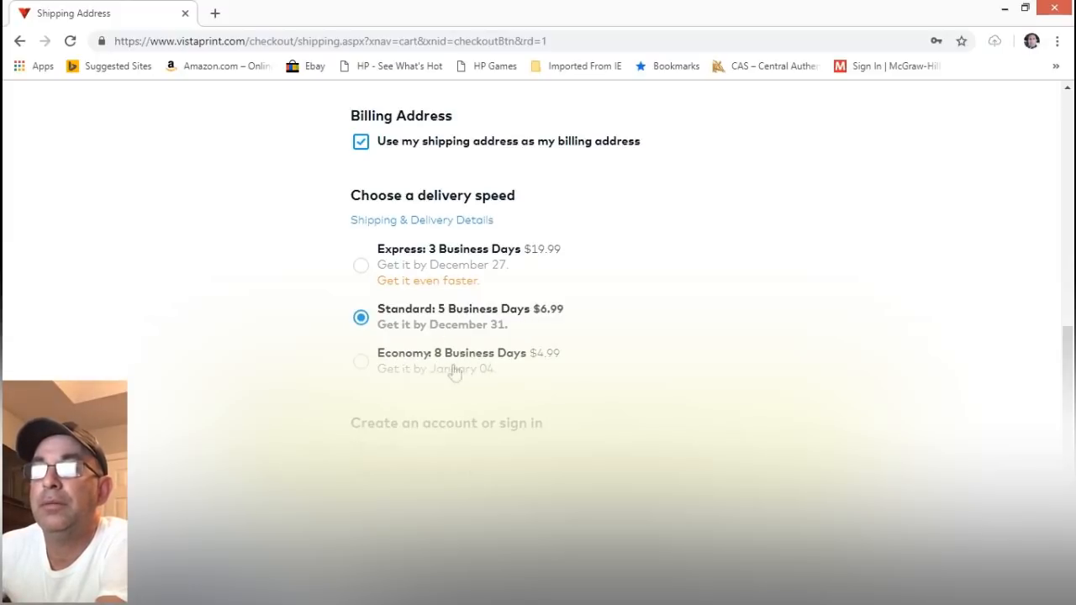
left_click(360, 362)
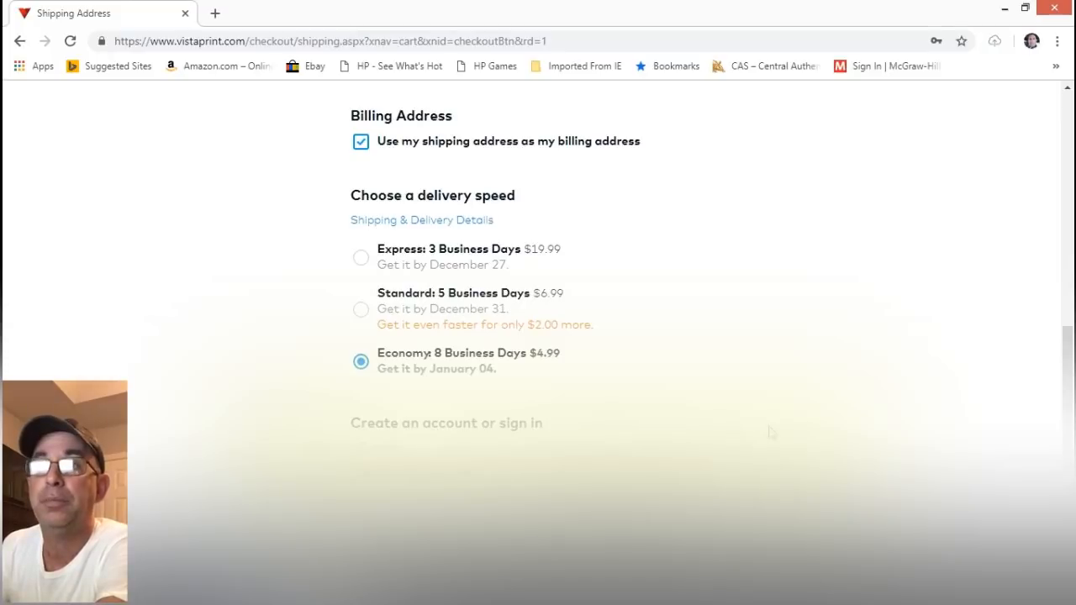
Step: Look over the shipping form, examining the required name and address fields, the billing address option and the delivery speeds
scroll(740, 439, "up", 2)
scroll(740, 439, "down", 2)
scroll(740, 439, "up", 1)
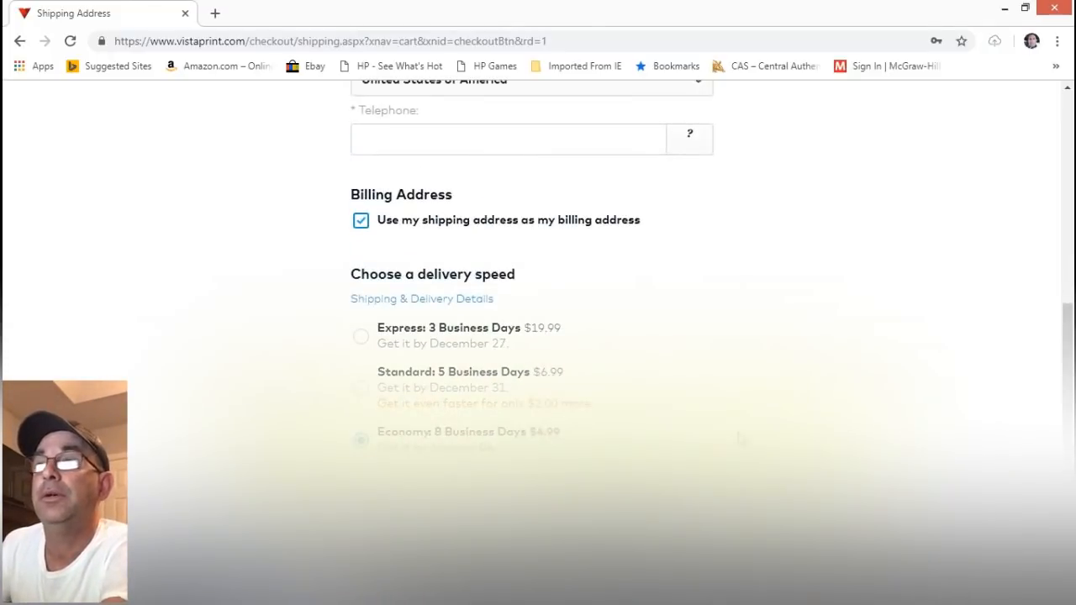
scroll(740, 439, "up", 10)
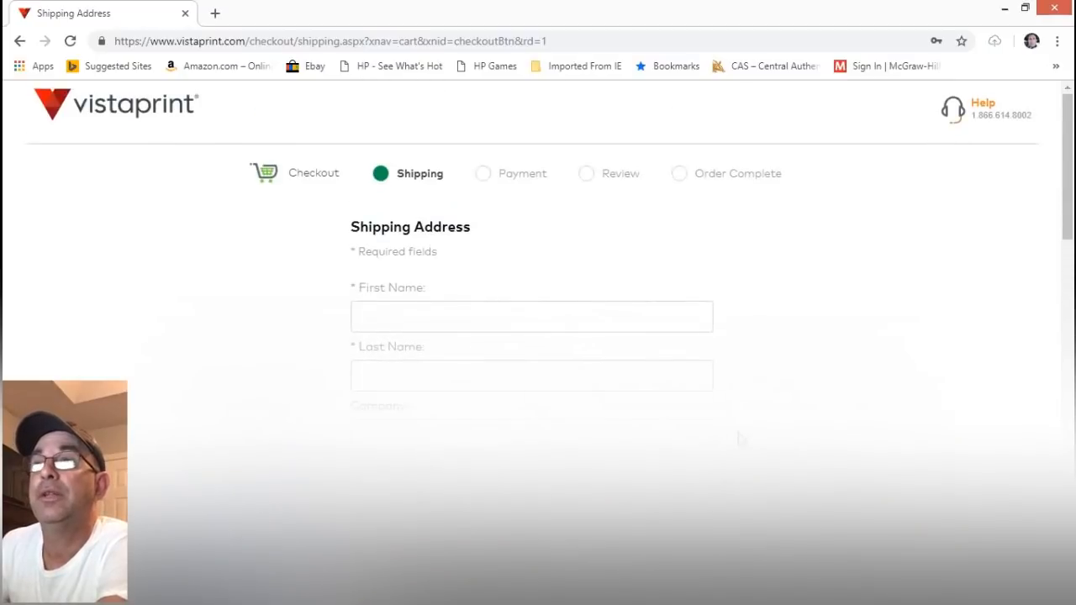
scroll(740, 439, "down", 3)
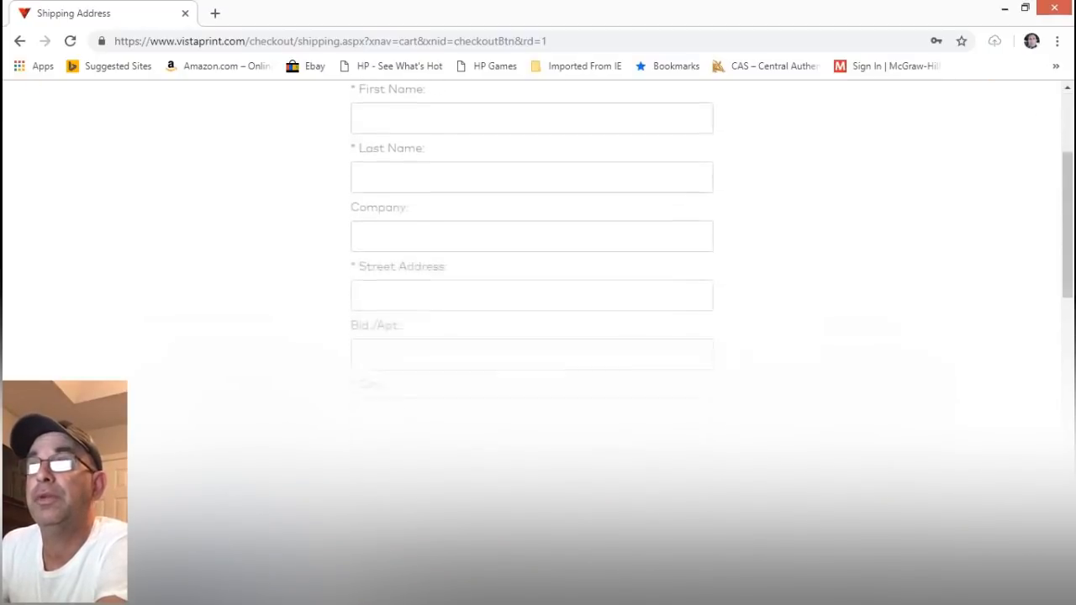
scroll(538, 337, "down", 2)
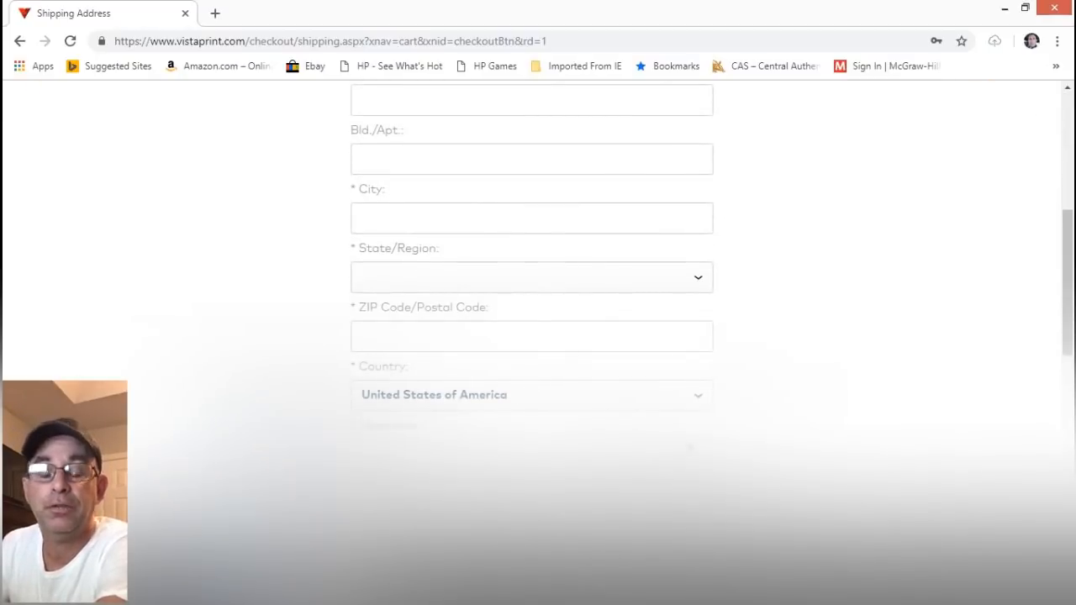
scroll(538, 337, "down", 4)
scroll(787, 398, "up", 8)
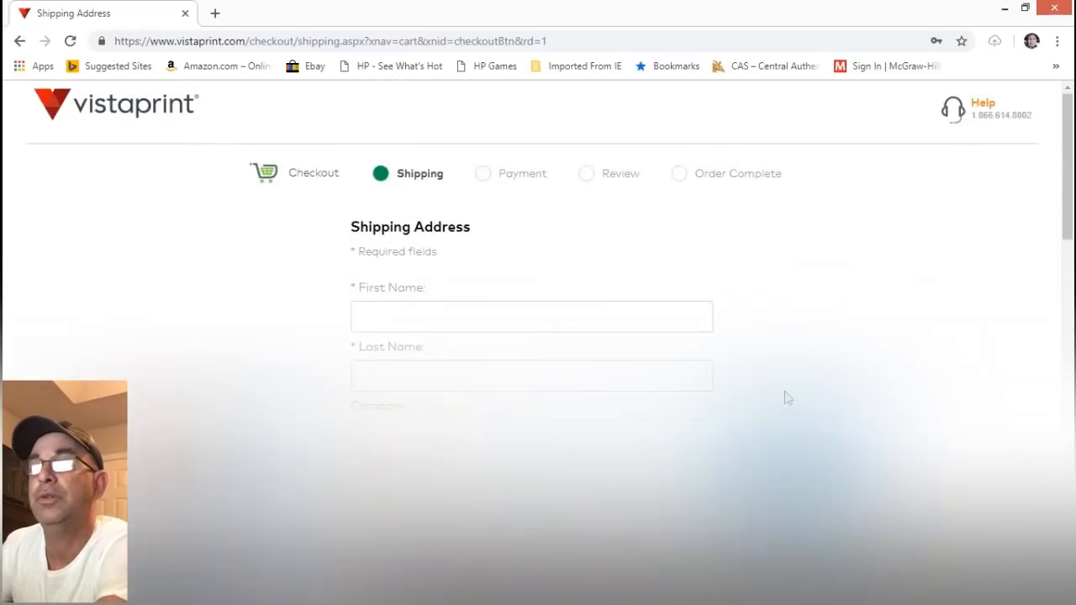